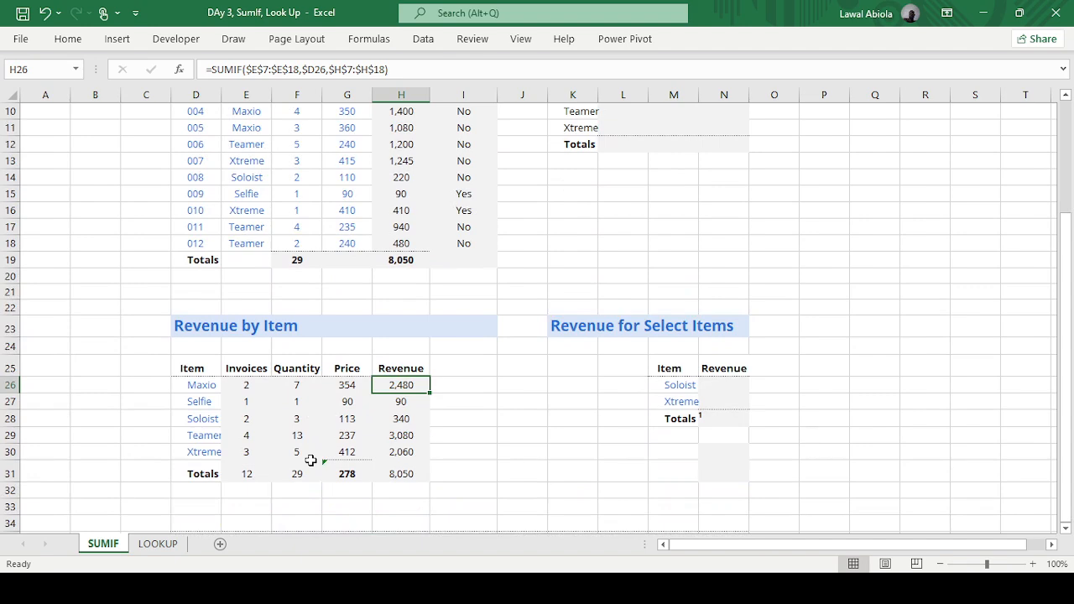
# Clear the existing Single Item? formulas from I7:I18 in the invoice table
pyautogui.scroll(2, 310, 459)
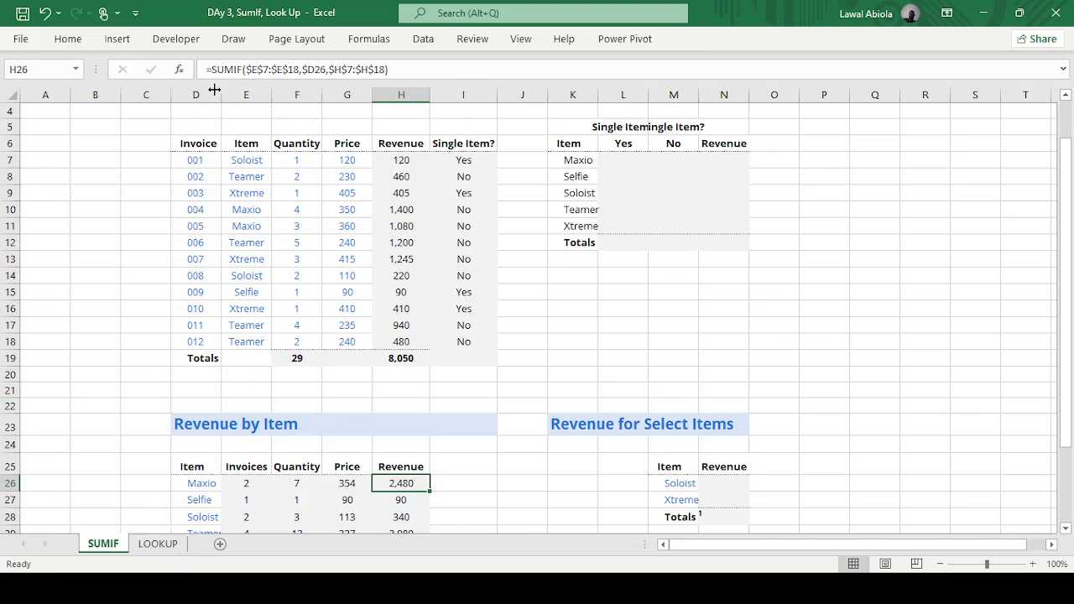
pyautogui.click(410, 160)
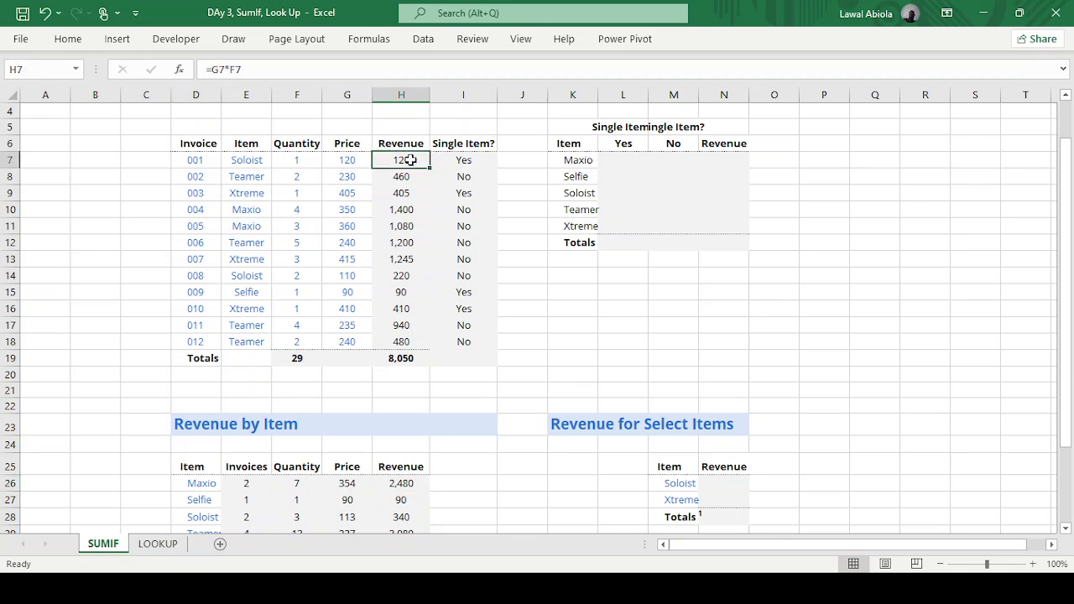
pyautogui.click(958, 145)
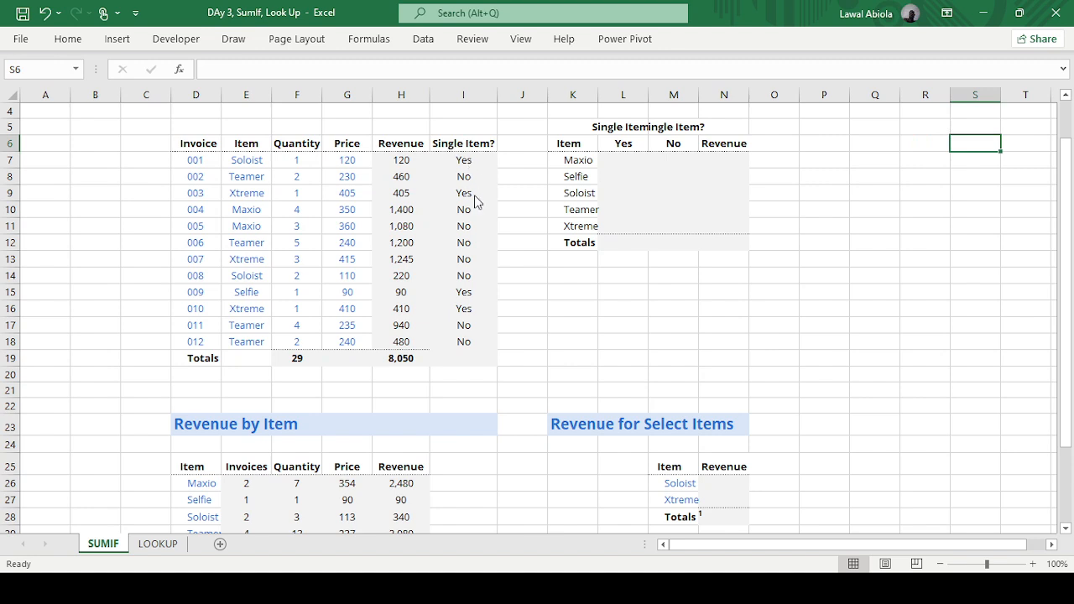
pyautogui.click(469, 164)
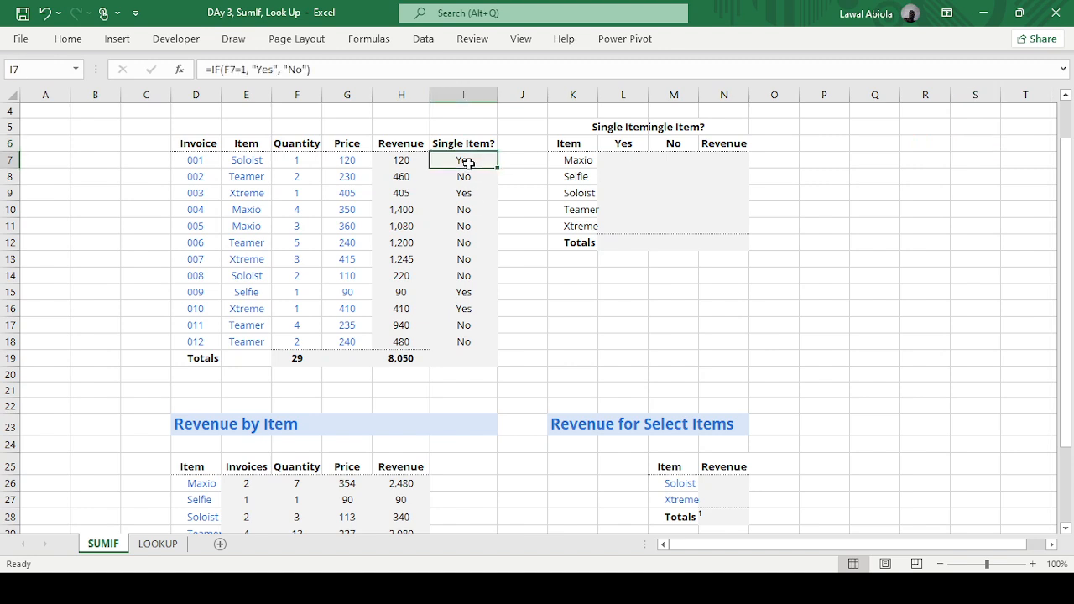
pyautogui.hotkey('shift', 'Down')
pyautogui.hotkey('shift', 'Down')
pyautogui.hotkey('shift', 'Down')
pyautogui.hotkey('shift', 'Down')
pyautogui.hotkey('shift', 'Down')
pyautogui.hotkey('shift', 'Down')
pyautogui.hotkey('shift', 'Down')
pyautogui.hotkey('shift', 'Down')
pyautogui.hotkey('shift', 'Down')
pyautogui.hotkey('shift', 'Down')
pyautogui.hotkey('shift', 'Down')
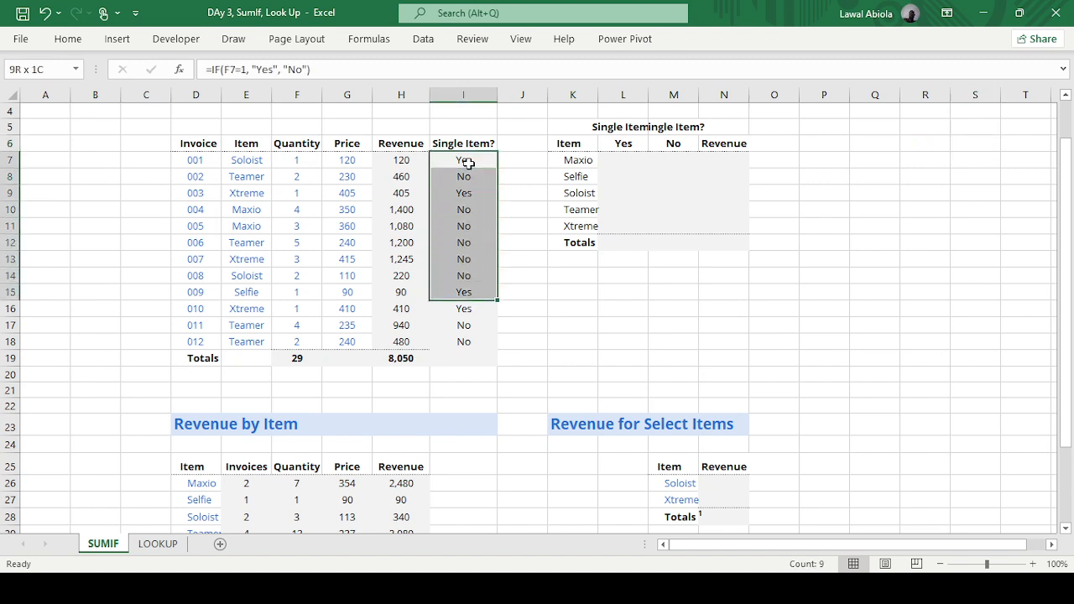
pyautogui.press('Delete')
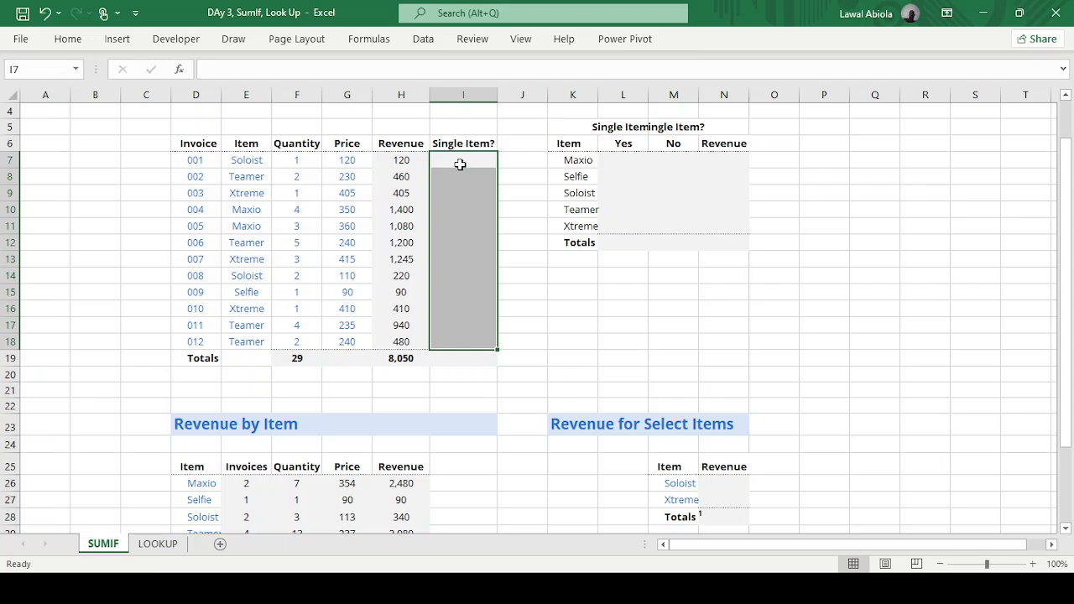
# Clear the invoice table's totals in F19:H19, leaving the row's Totals label in place
pyautogui.click(403, 162)
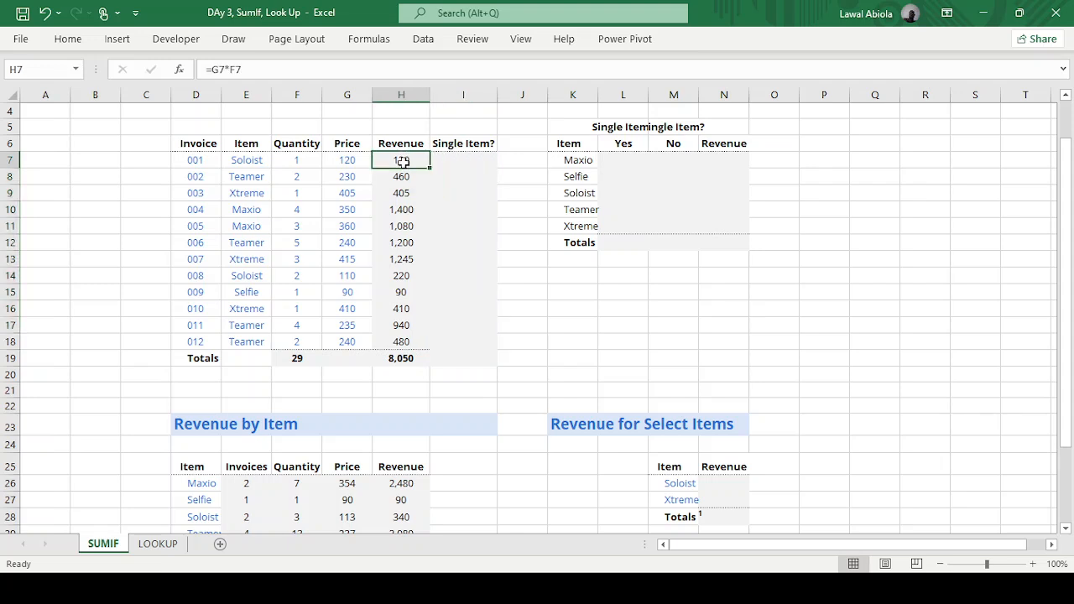
pyautogui.click(335, 160)
pyautogui.click(290, 160)
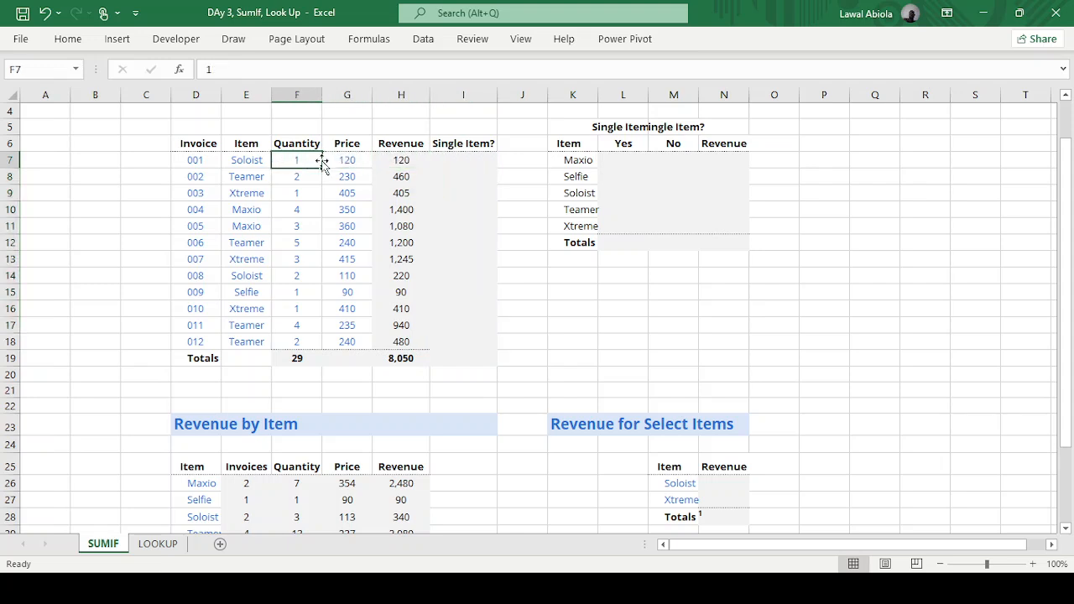
pyautogui.click(398, 160)
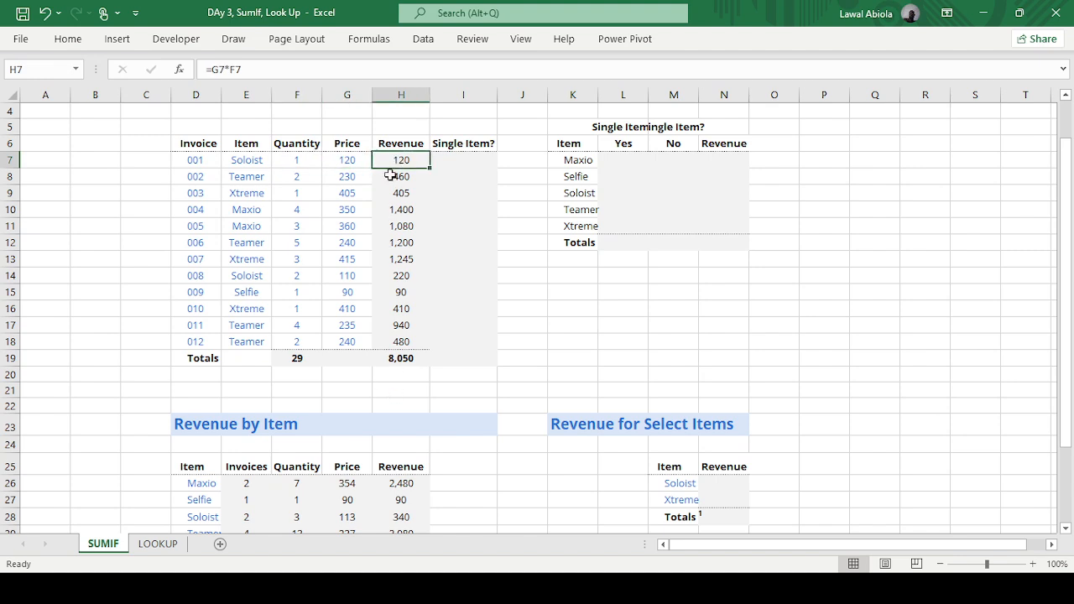
pyautogui.click(290, 359)
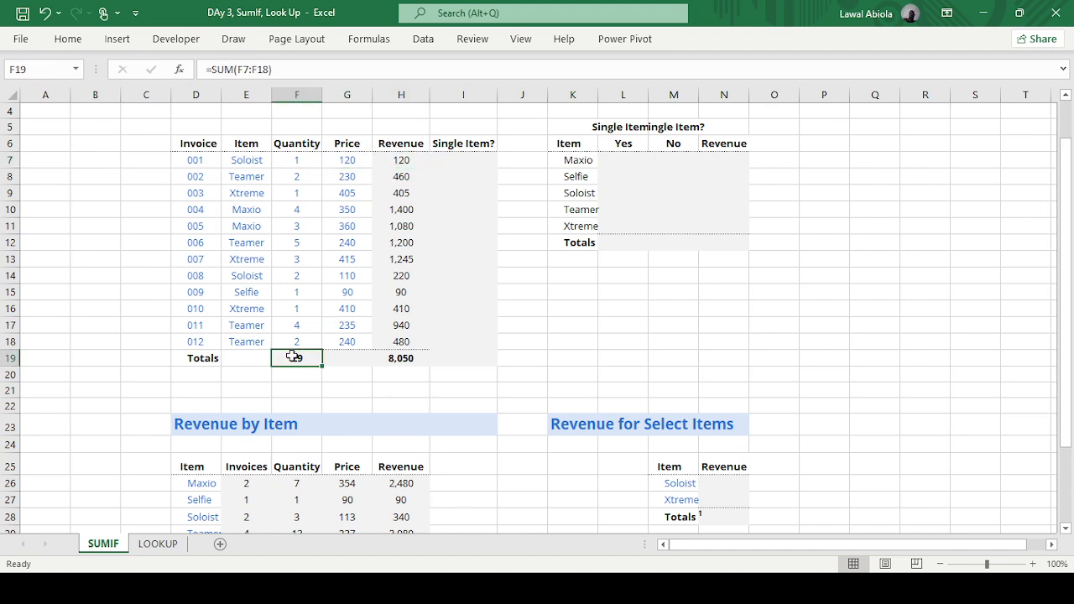
pyautogui.hotkey('shift', 'Right')
pyautogui.hotkey('shift', 'Right')
pyautogui.press('Delete')
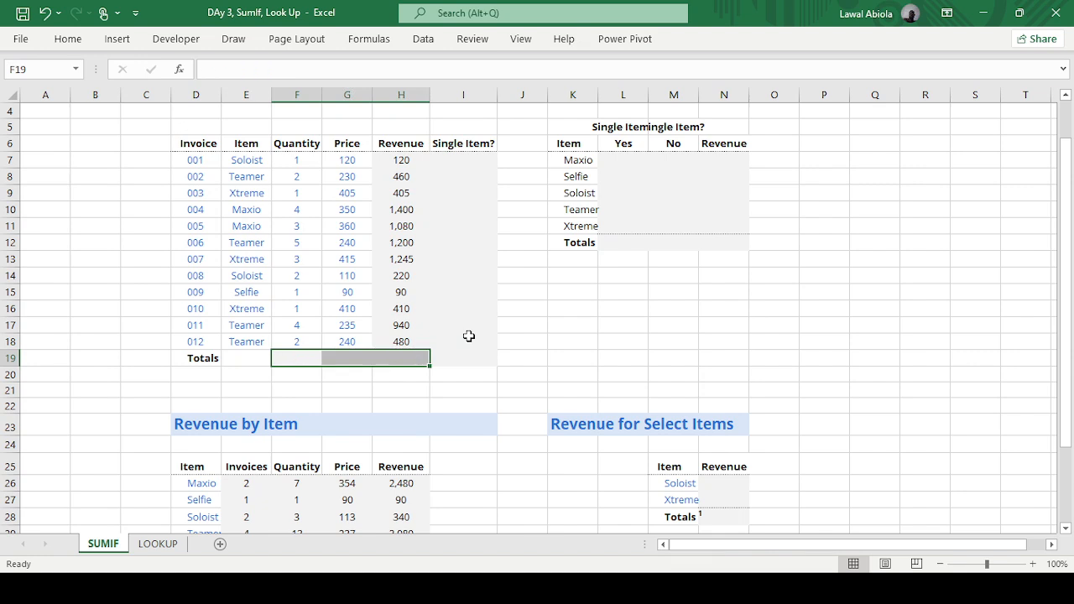
# Total the Quantity column in F19 and the Revenue column in H19 with SUM formulas over rows 7 to 18
pyautogui.click(294, 353)
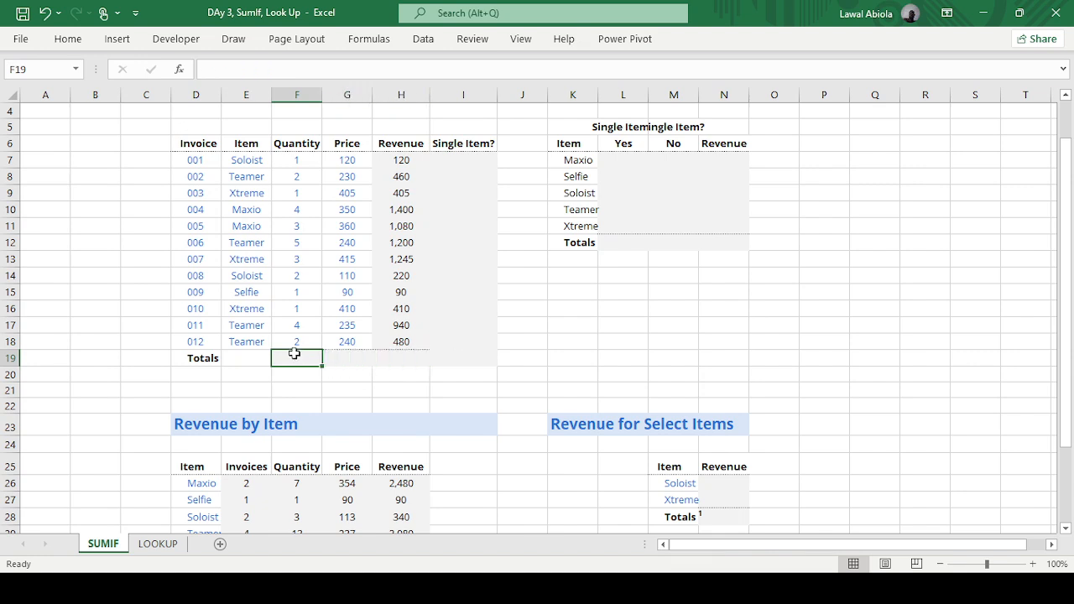
pyautogui.hotkey('alt', '=')
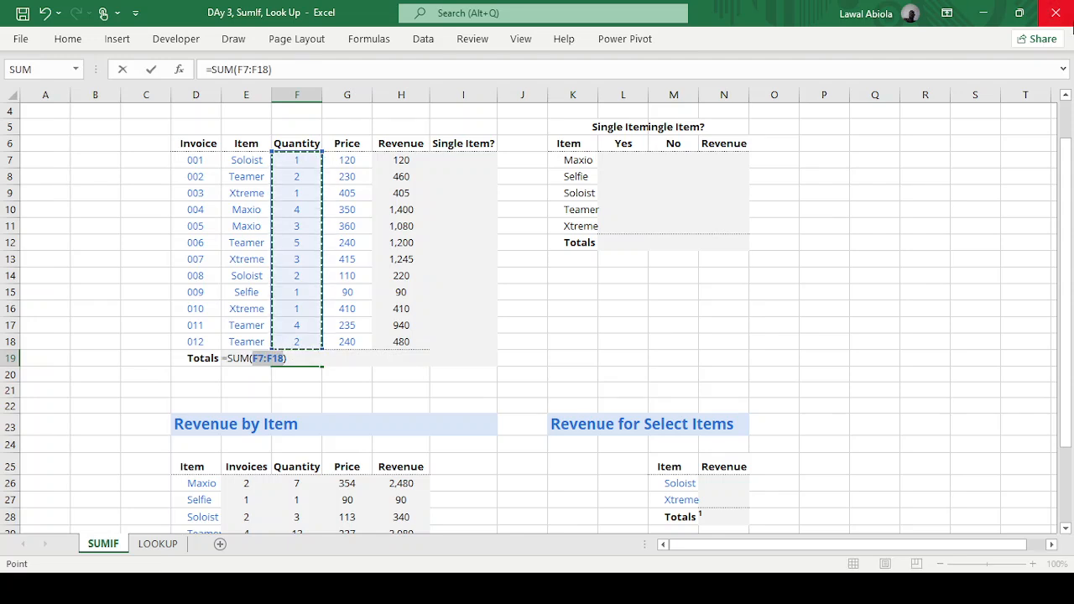
pyautogui.press('Return')
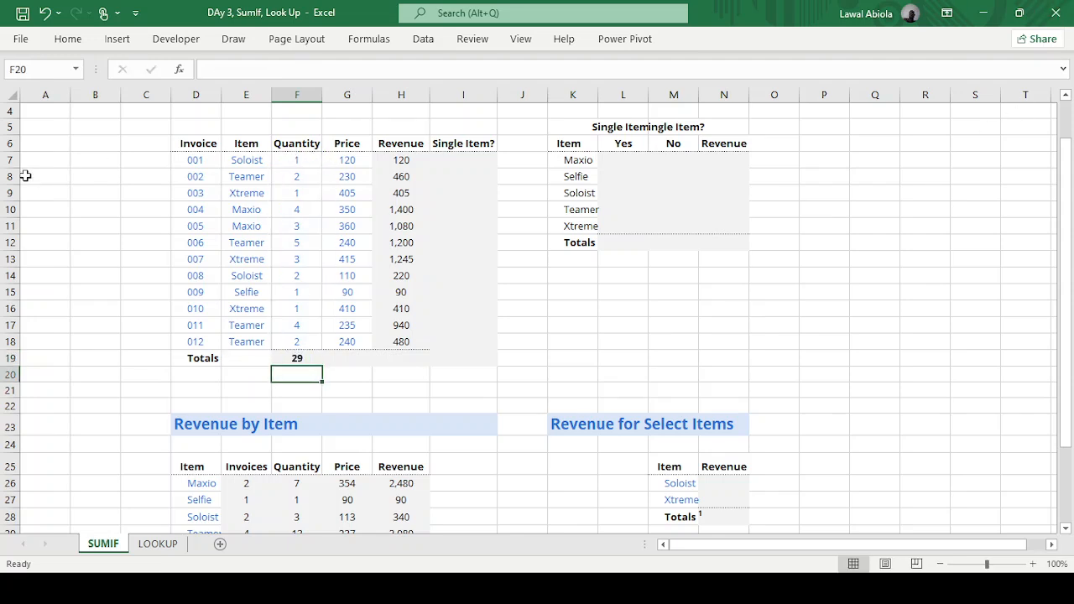
pyautogui.click(412, 358)
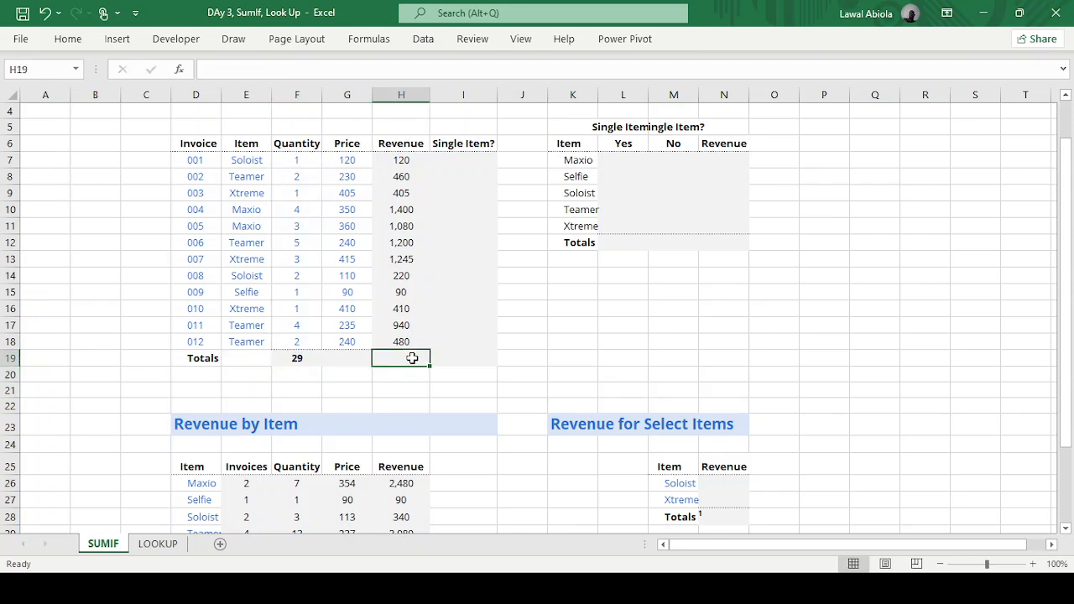
pyautogui.hotkey('alt', '=')
pyautogui.press('Return')
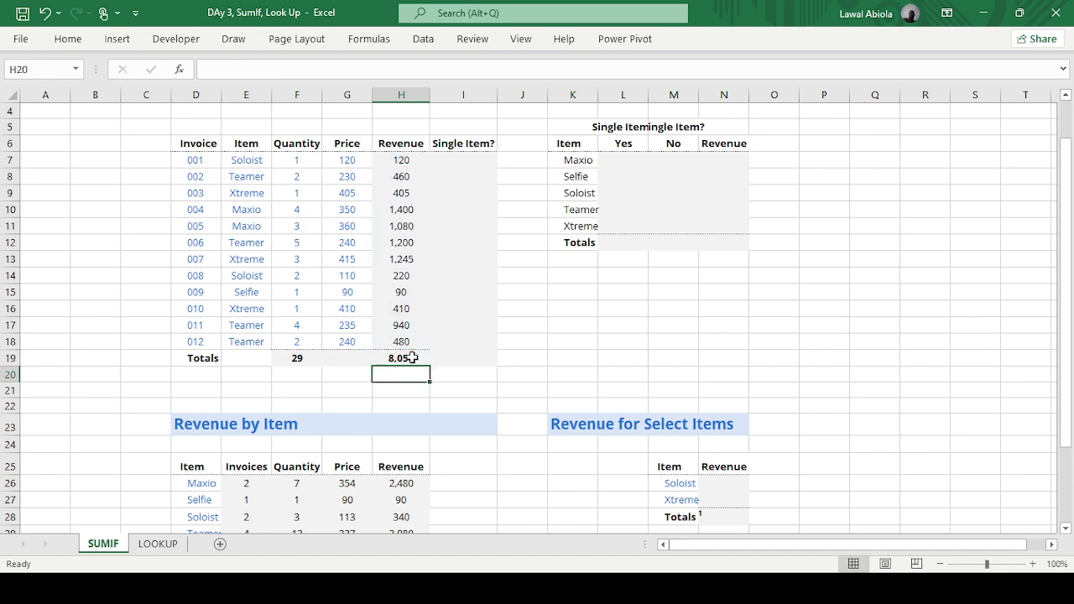
# Enter =IF(F7=1, "Yes", "No") in I7 to flag whether the first invoice is for a single item
pyautogui.click(472, 161)
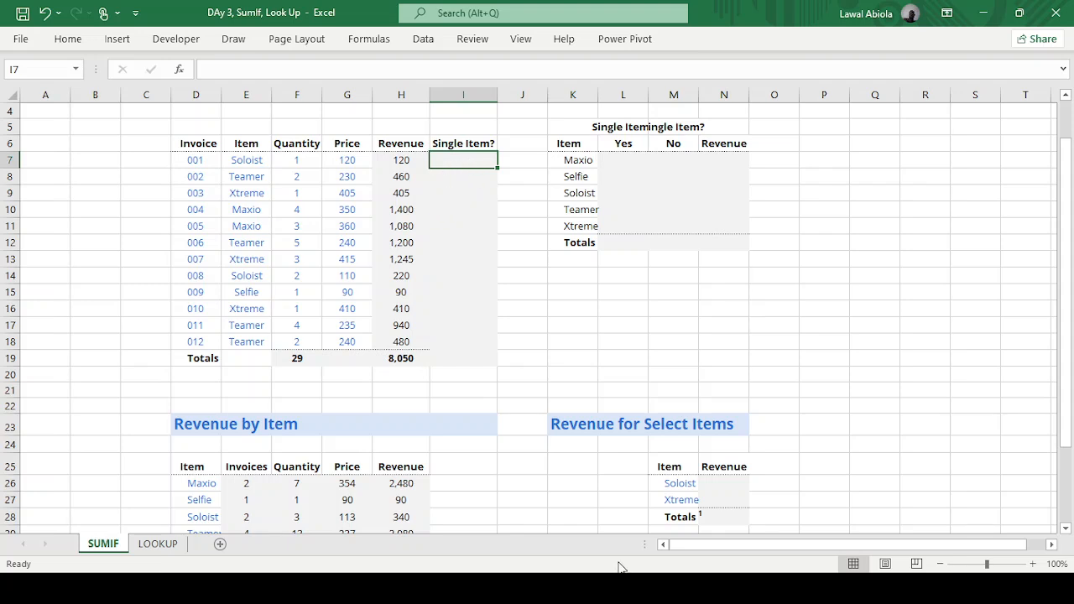
pyautogui.write('=')
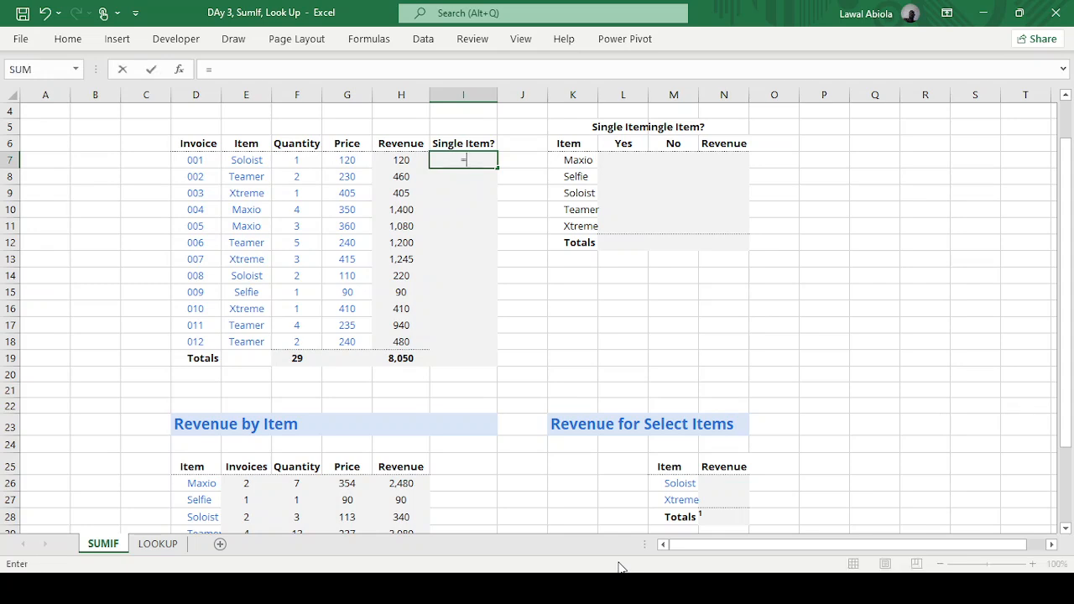
pyautogui.write('if')
pyautogui.press('Tab')
pyautogui.click(302, 162)
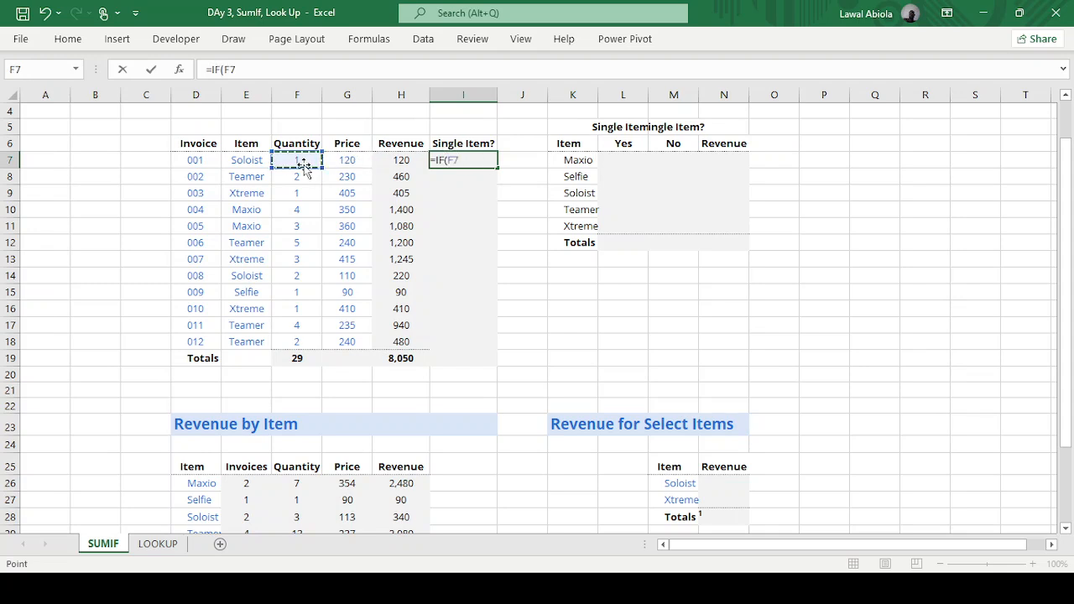
pyautogui.write('=1, "Ye')
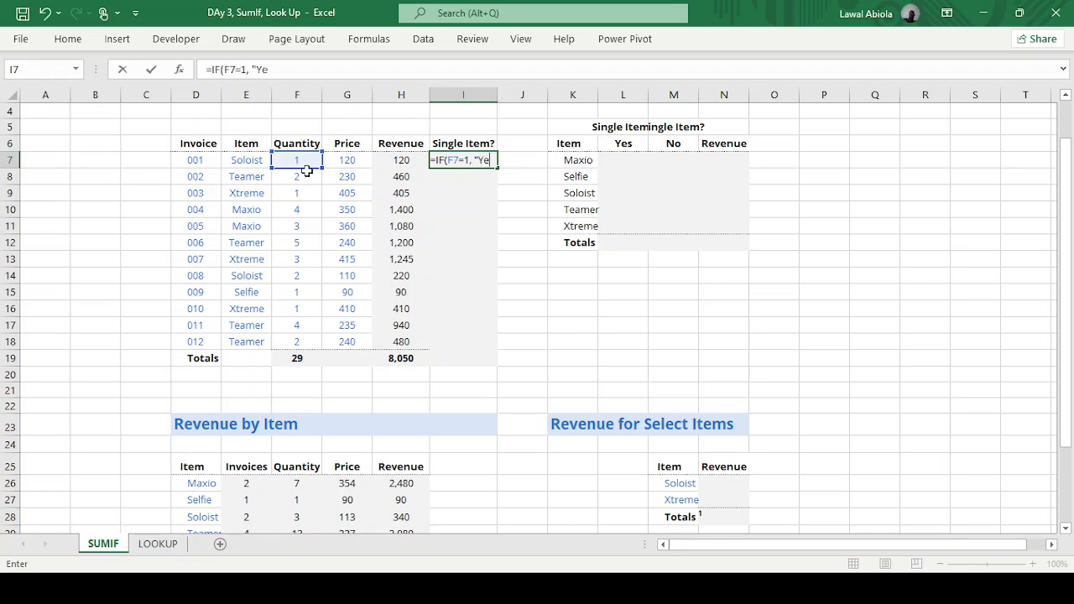
pyautogui.write('"')
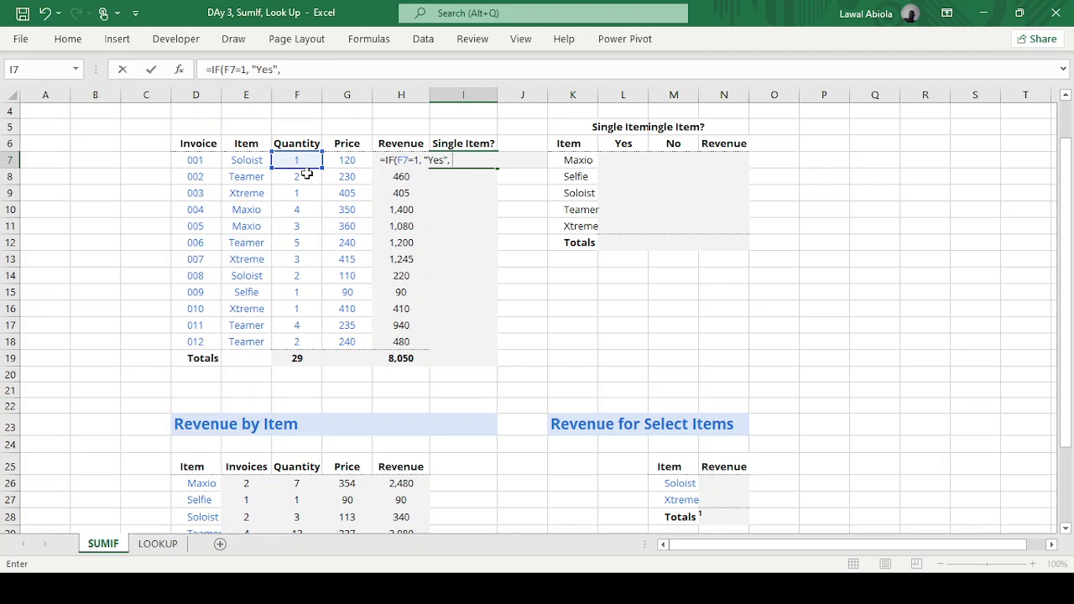
pyautogui.write(', "No"')
pyautogui.press('Return')
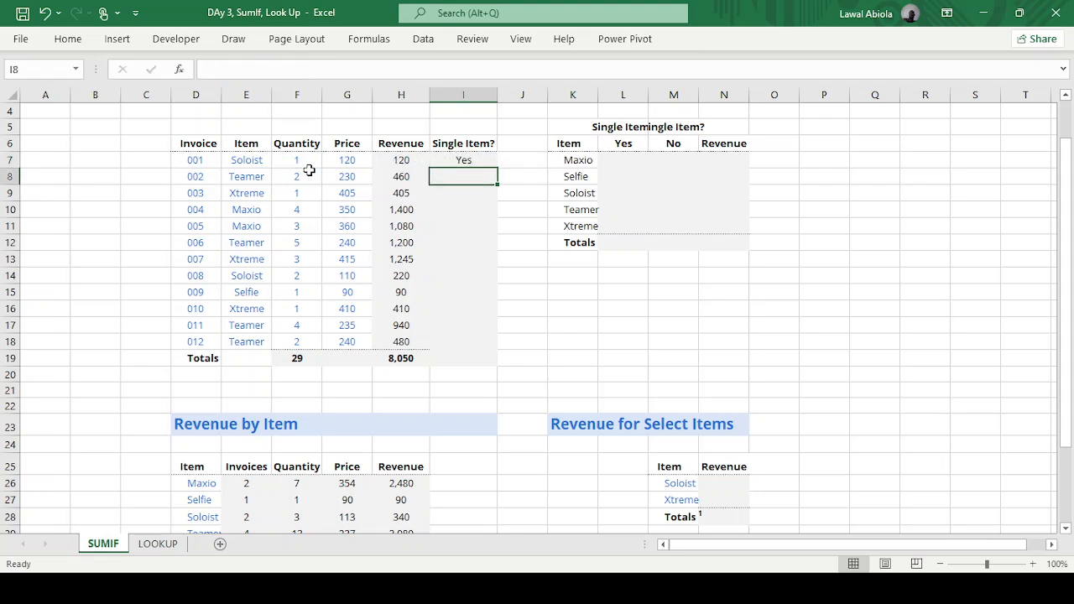
# Fill the Single Item? formula from I7 down through I18
pyautogui.click(462, 160)
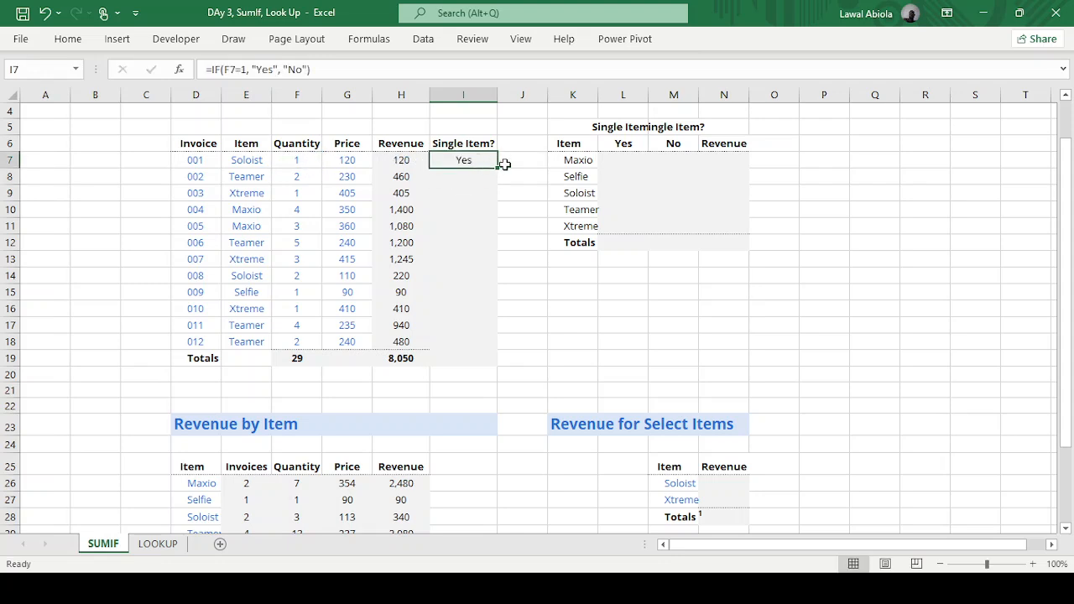
pyautogui.doubleClick(496, 169)
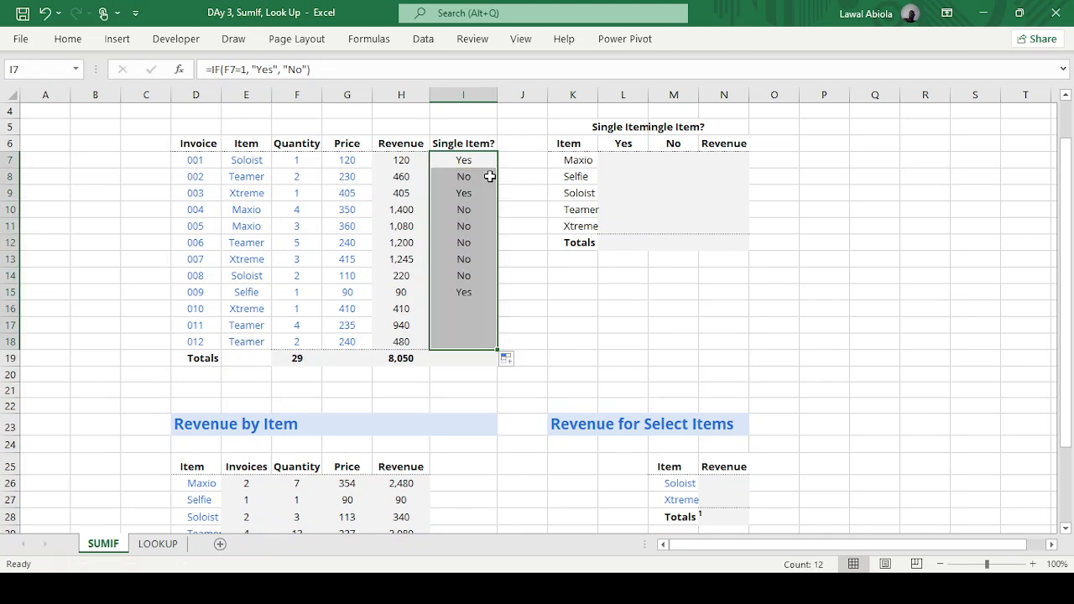
pyautogui.click(563, 290)
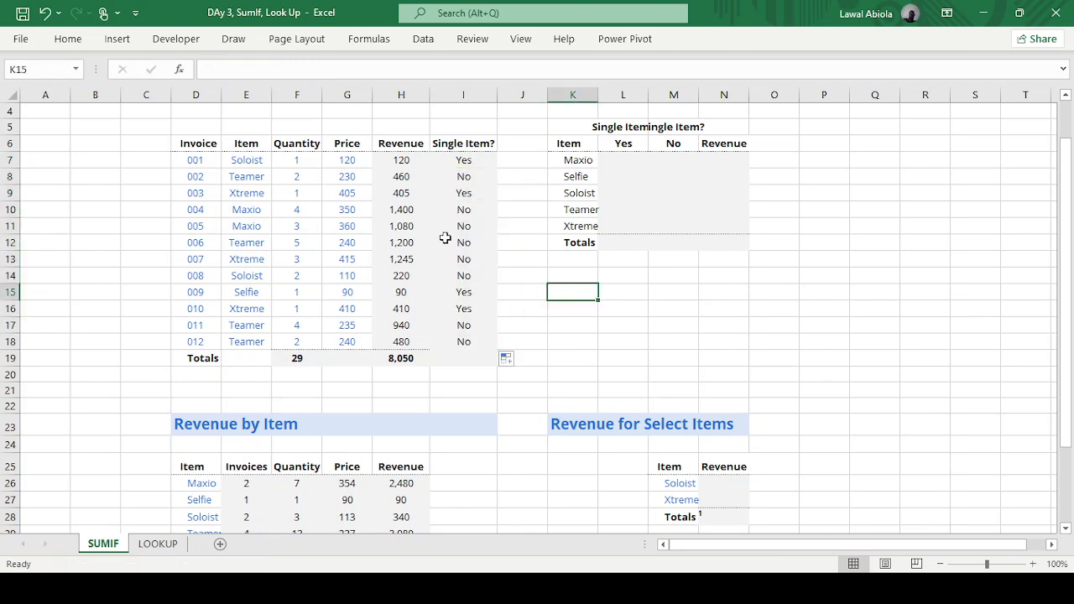
# Clear the Invoices, Quantity, Price and Revenue values, including totals, from E26:H31 of the Revenue by Item table
pyautogui.scroll(-2, 386, 374)
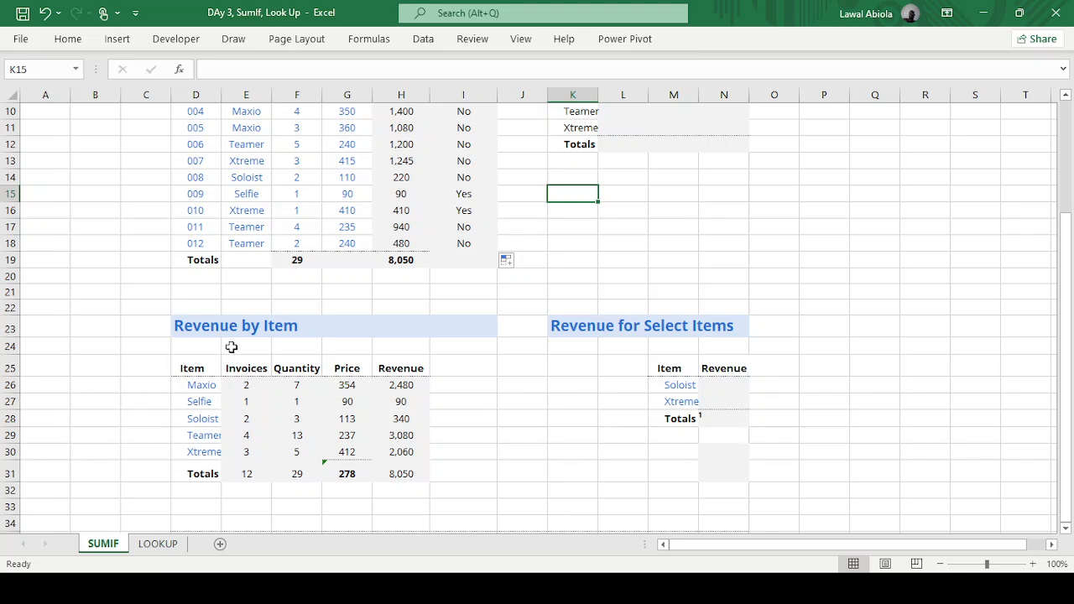
pyautogui.moveTo(264, 312); pyautogui.dragTo(249, 325)
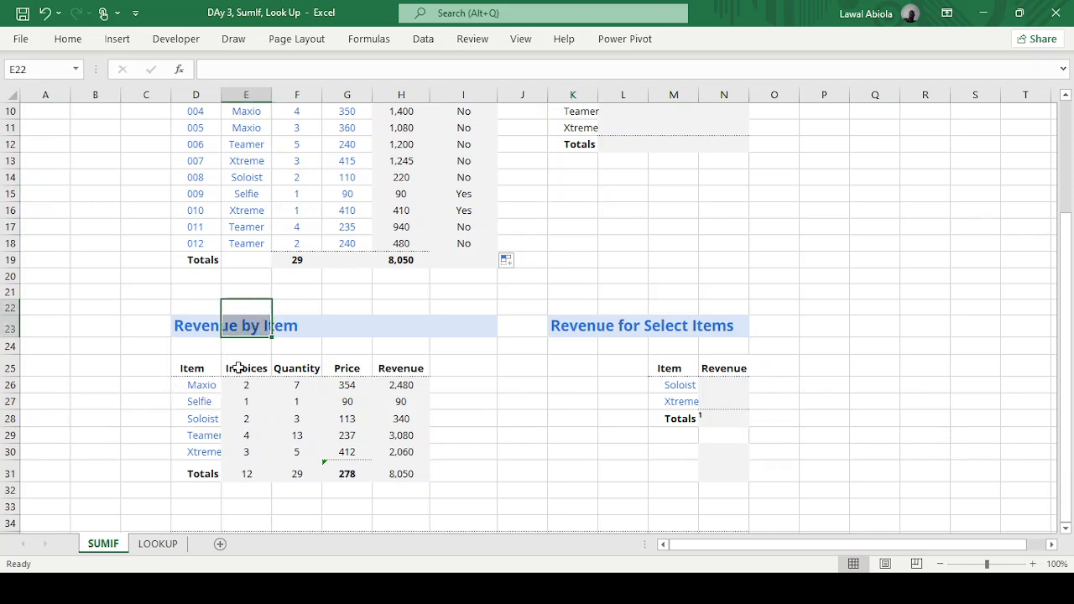
pyautogui.click(246, 400)
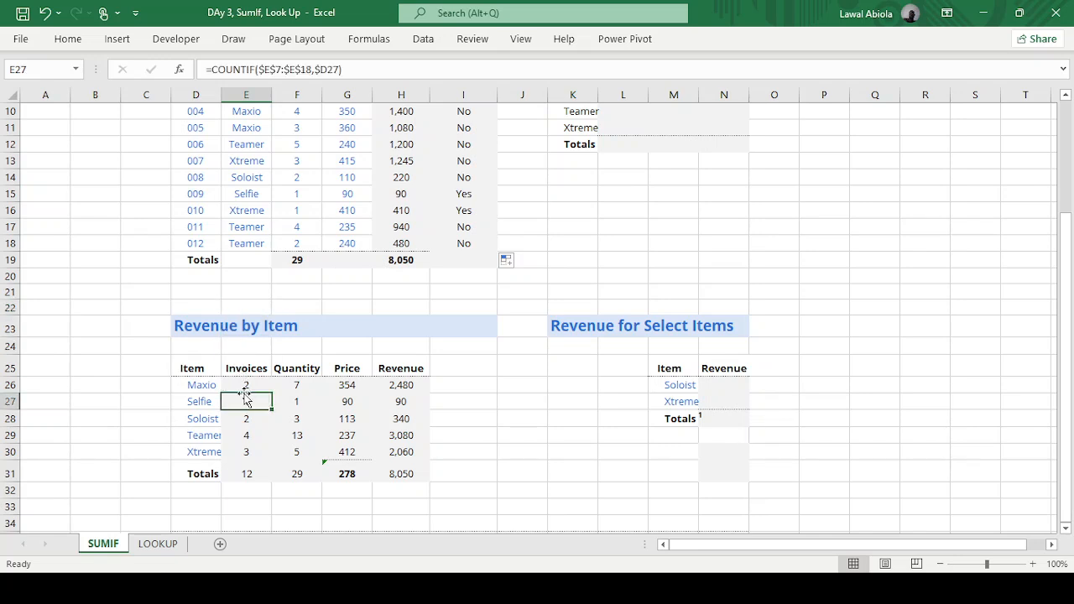
pyautogui.click(244, 390)
pyautogui.hotkey('shift', 'Right')
pyautogui.hotkey('shift', 'Right')
pyautogui.hotkey('shift', 'Right')
pyautogui.hotkey('shift', 'Down')
pyautogui.hotkey('shift', 'Down')
pyautogui.hotkey('shift', 'Down')
pyautogui.hotkey('shift', 'Down')
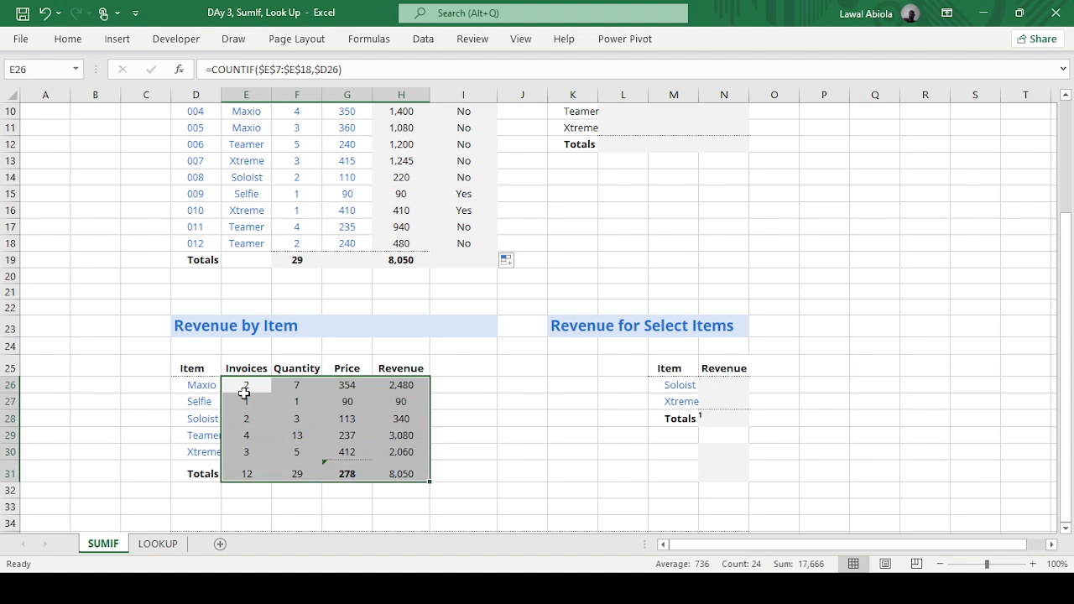
pyautogui.press('Delete')
pyautogui.hotkey('shift', 'Up')
pyautogui.hotkey('shift', 'Up')
pyautogui.hotkey('shift', 'Up')
pyautogui.hotkey('shift', 'Left')
pyautogui.hotkey('shift', 'Left')
pyautogui.click(243, 392)
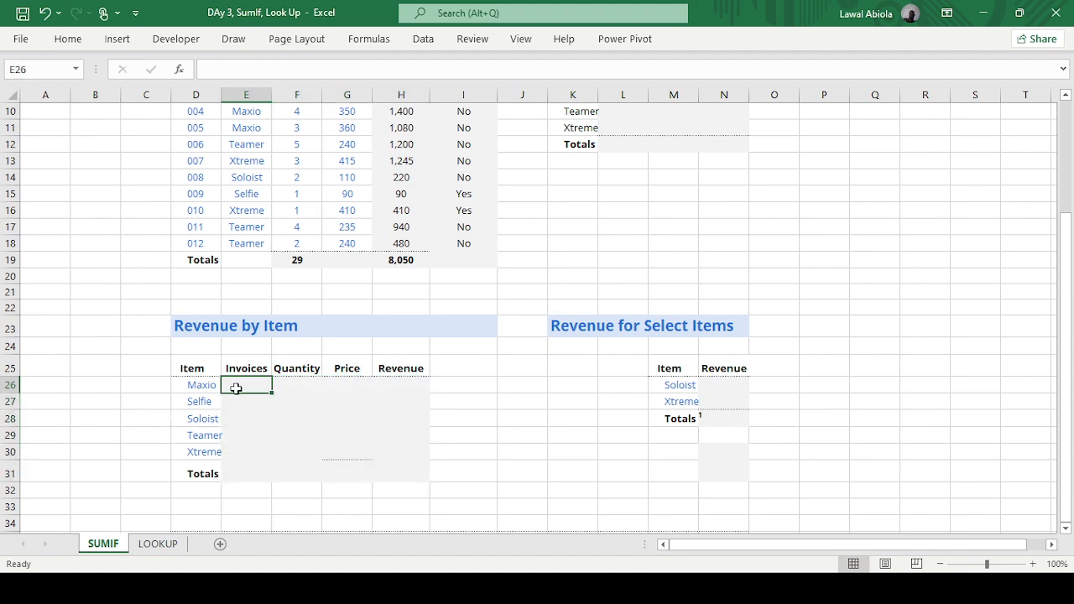
# Review the item names in D26:D30 of the Revenue by Item table
pyautogui.scroll(2, 244, 394)
pyautogui.scroll(-3, 245, 420)
pyautogui.click(201, 385)
pyautogui.click(202, 402)
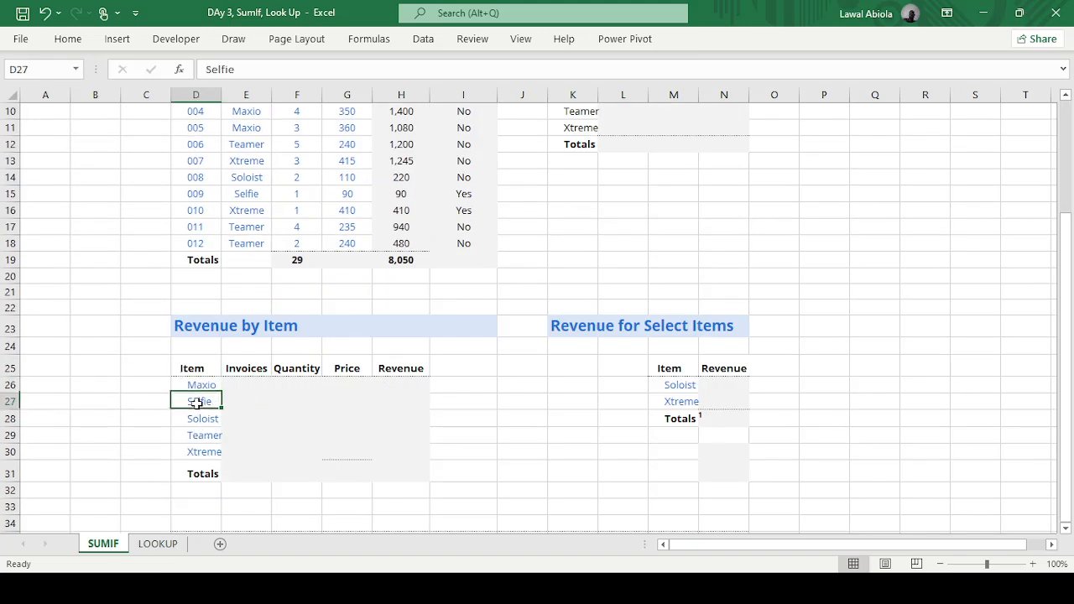
pyautogui.click(205, 418)
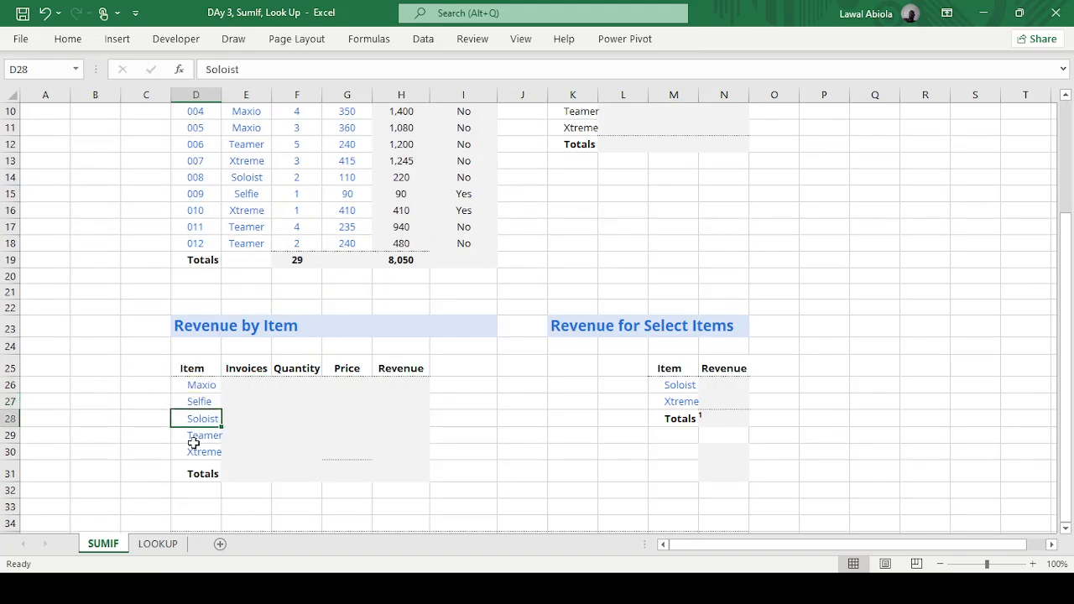
pyautogui.click(201, 436)
pyautogui.click(204, 450)
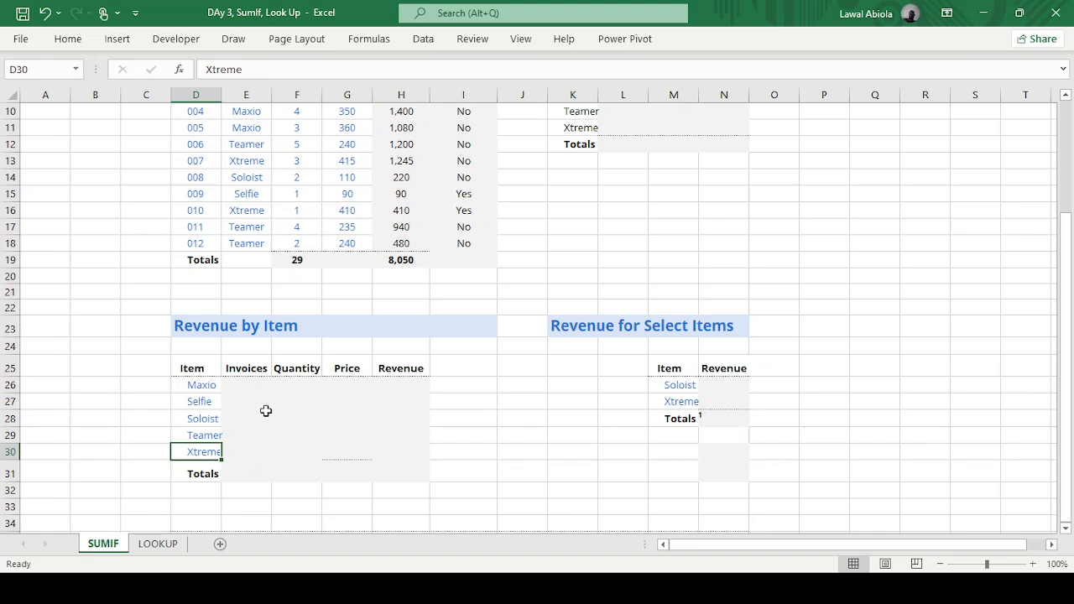
# Enter =COUNTIF(E7:E18,D26) in E26 to count the Maxio invoices in the Revenue by Item table
pyautogui.click(252, 389)
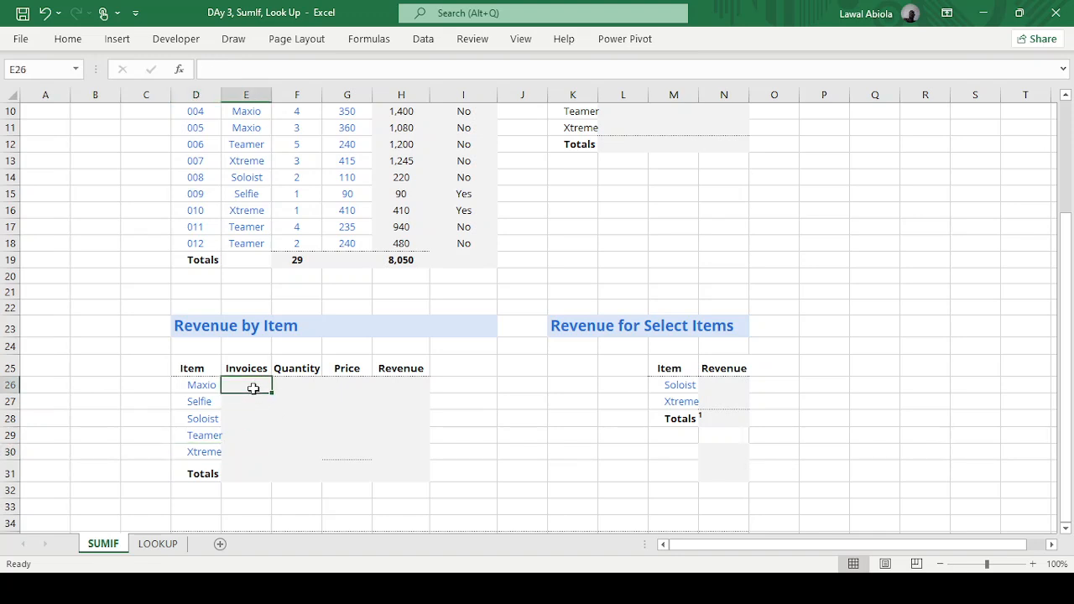
pyautogui.write('=cou')
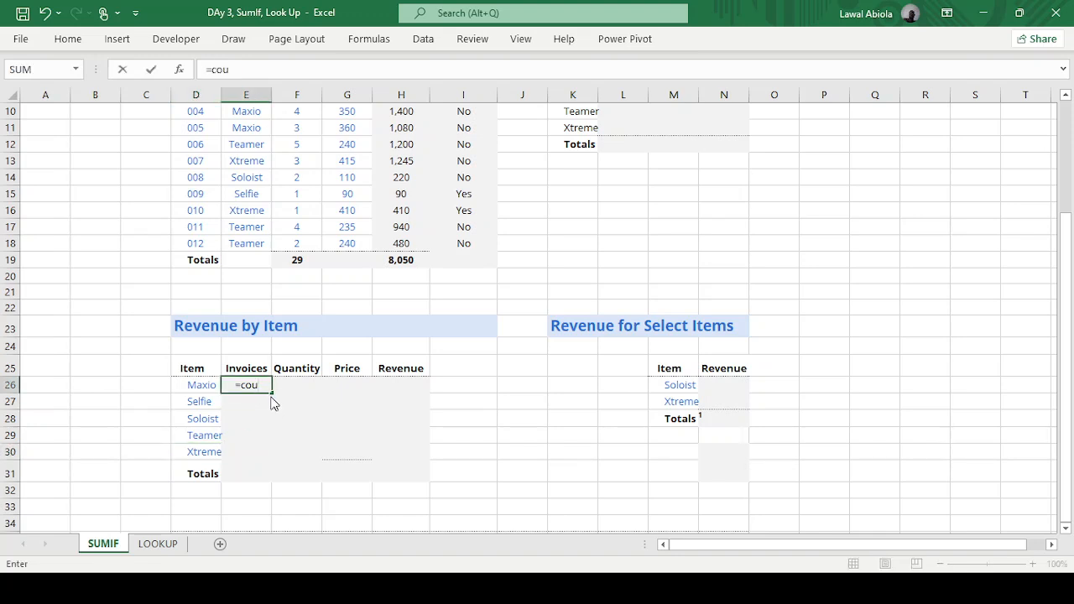
pyautogui.press('Tab')
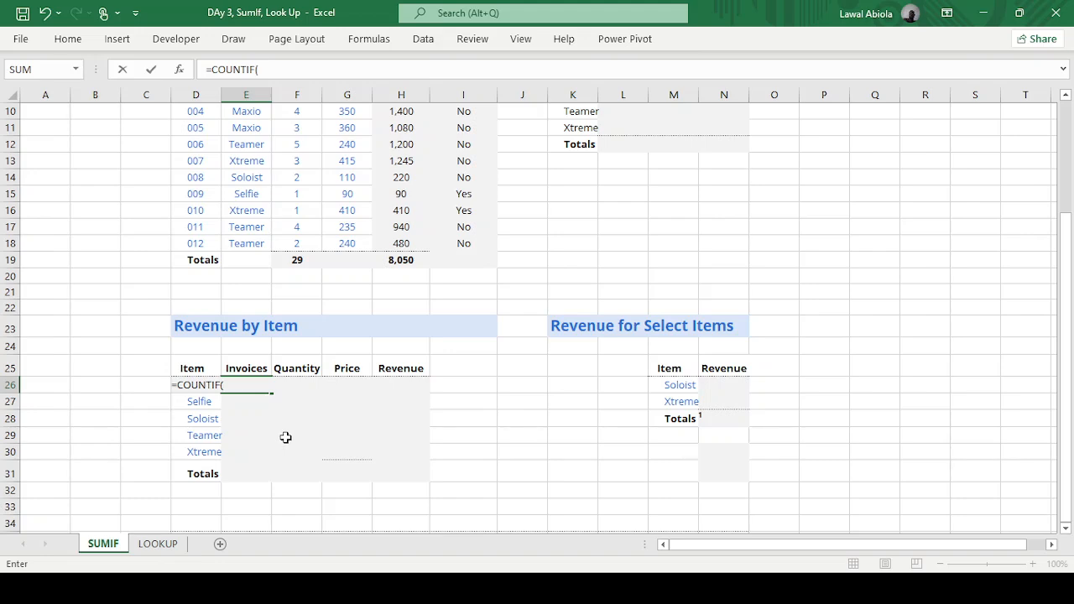
pyautogui.scroll(3, 285, 437)
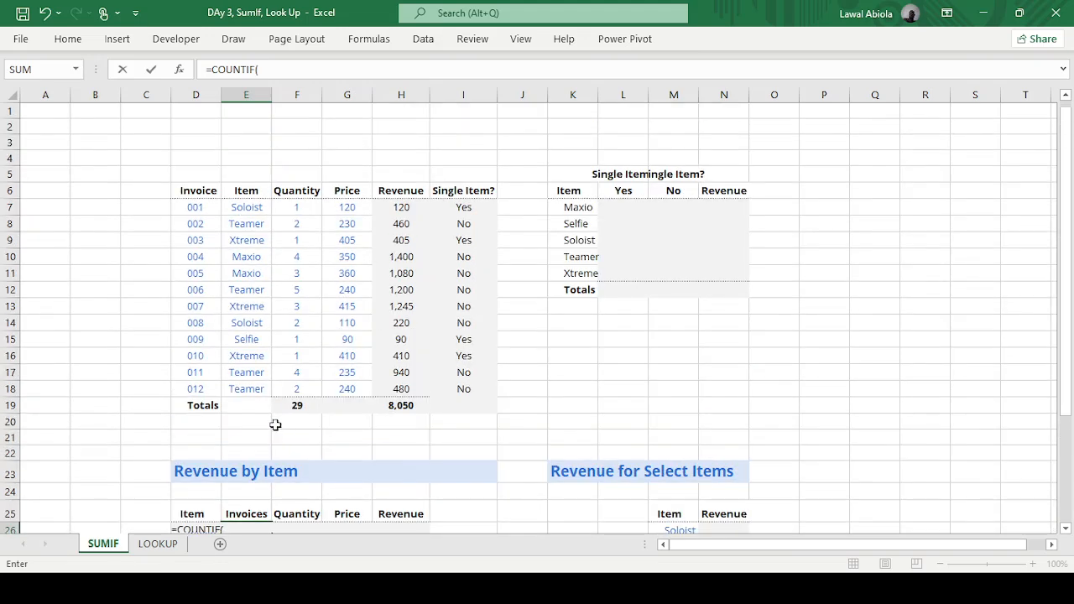
pyautogui.moveTo(246, 209); pyautogui.dragTo(252, 392)
pyautogui.scroll(-3, 252, 391)
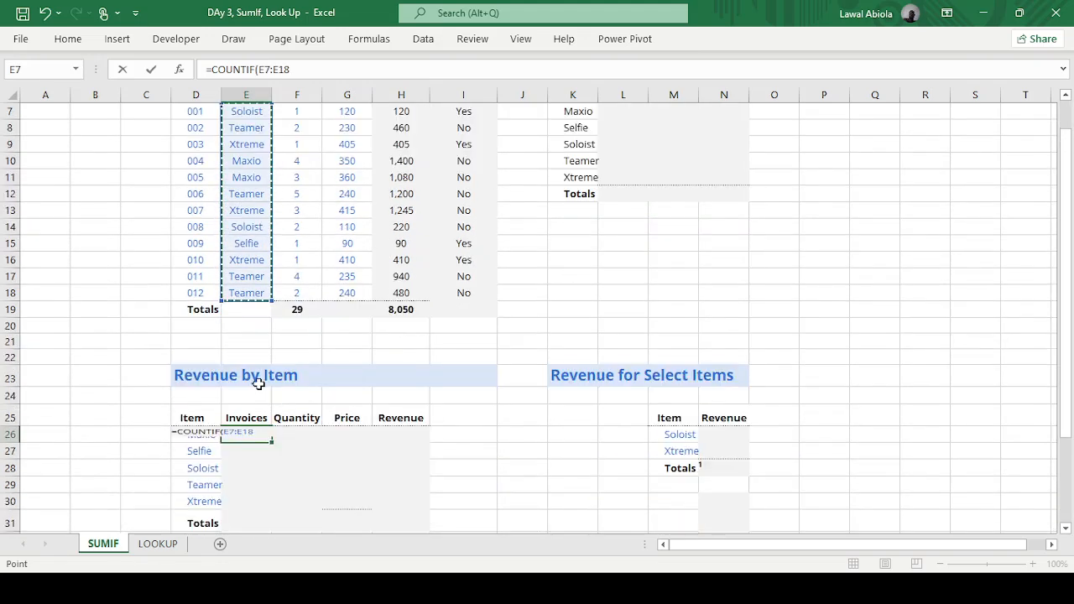
pyautogui.write(',')
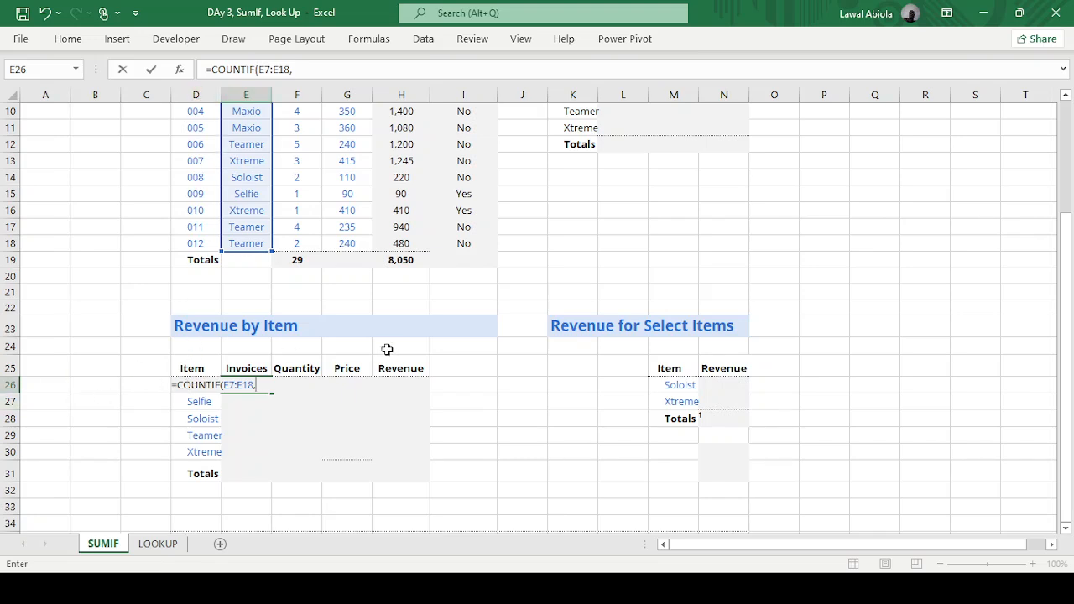
pyautogui.write('26')
pyautogui.press('Return')
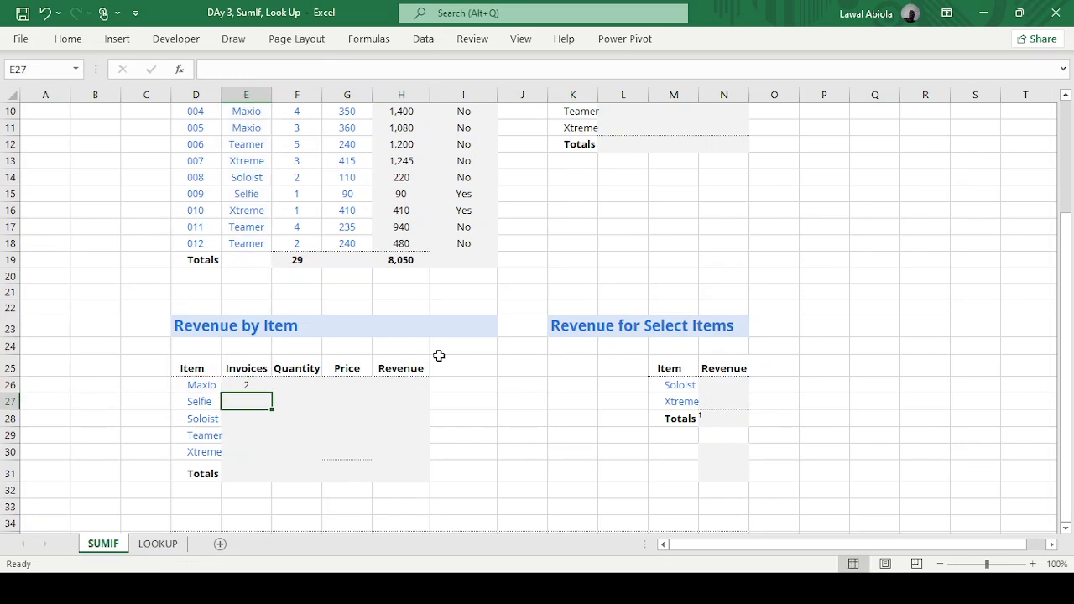
pyautogui.click(235, 384)
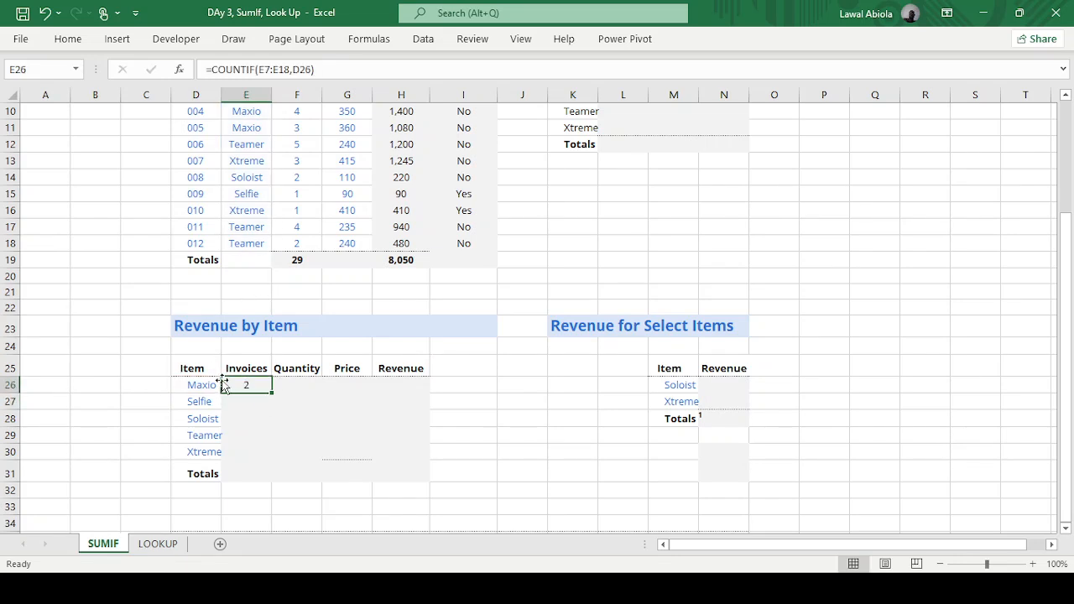
# Enter =SUMIF(E7:E18,D26,F7:F18) in F26 to total Maxio's quantity, and check it against the quantities in F10 and F11
pyautogui.click(289, 381)
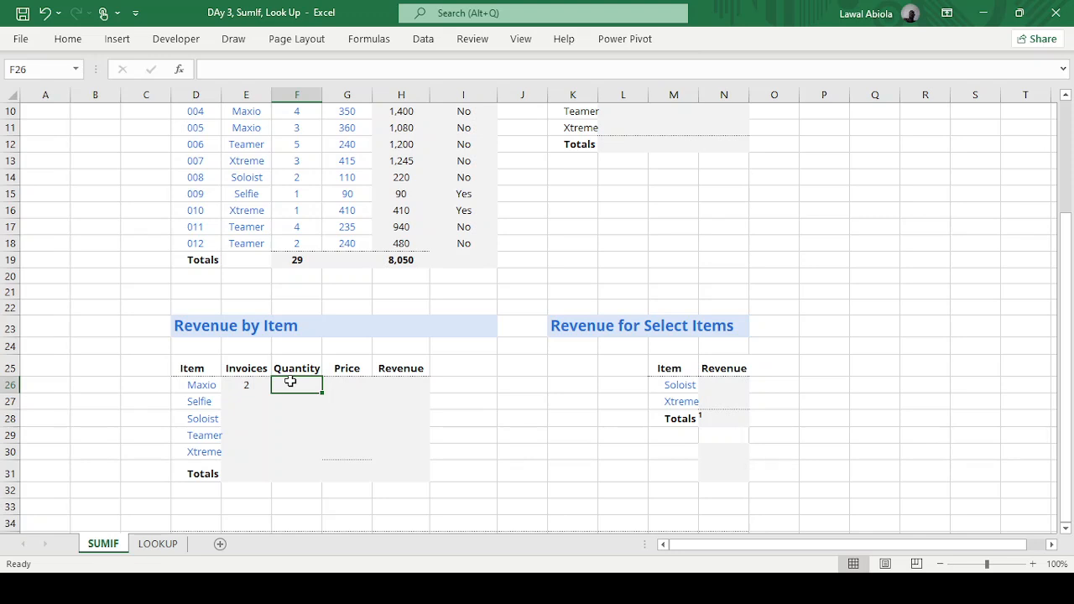
pyautogui.write('=sum')
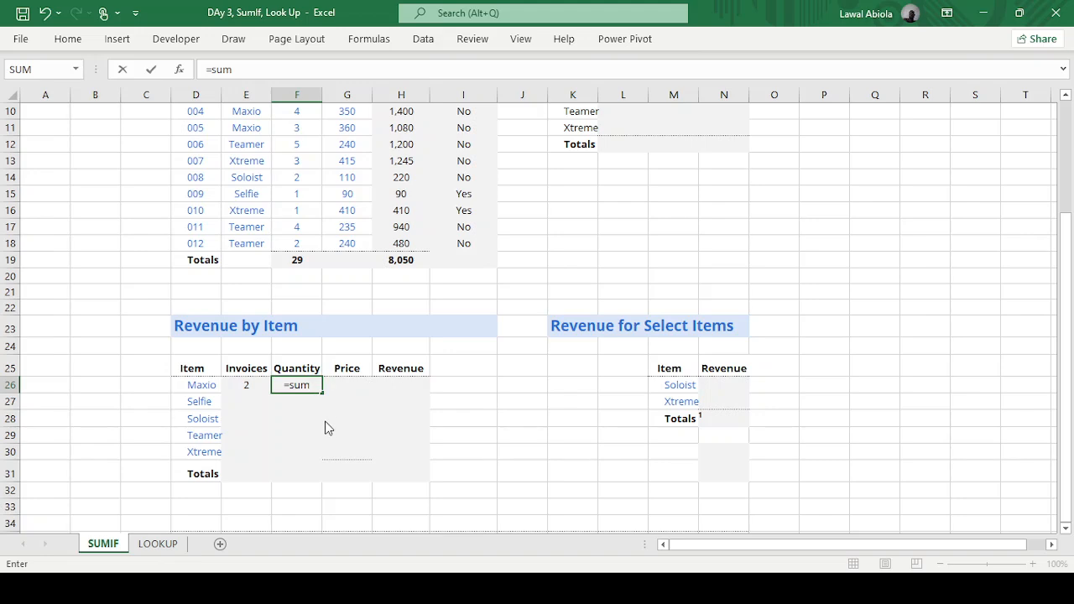
pyautogui.write('if')
pyautogui.press('Tab')
pyautogui.scroll(2, 331, 419)
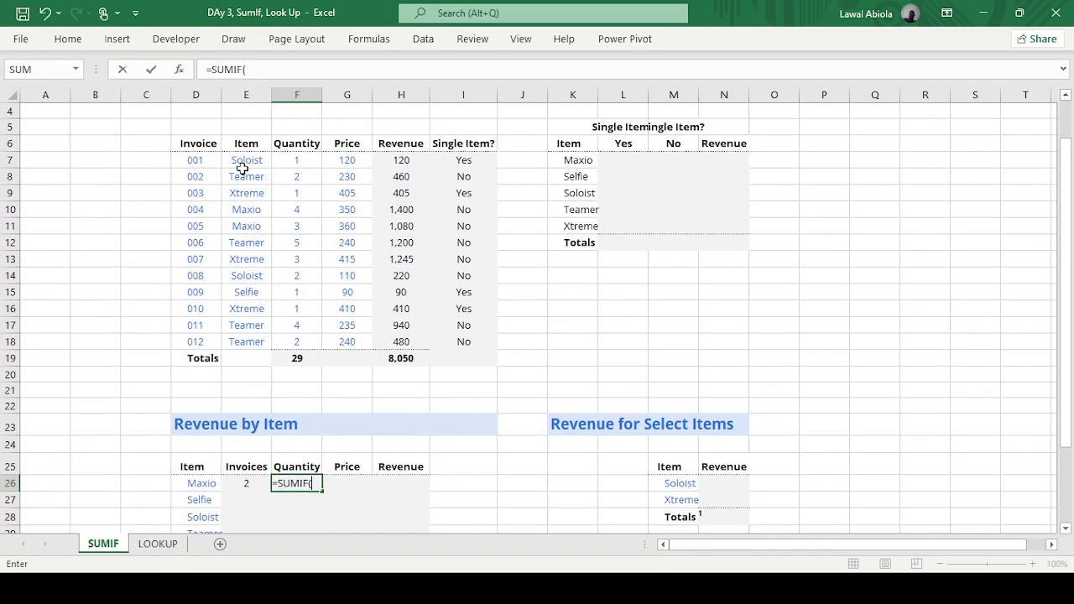
pyautogui.moveTo(245, 159); pyautogui.dragTo(269, 309)
pyautogui.scroll(-1, 261, 311)
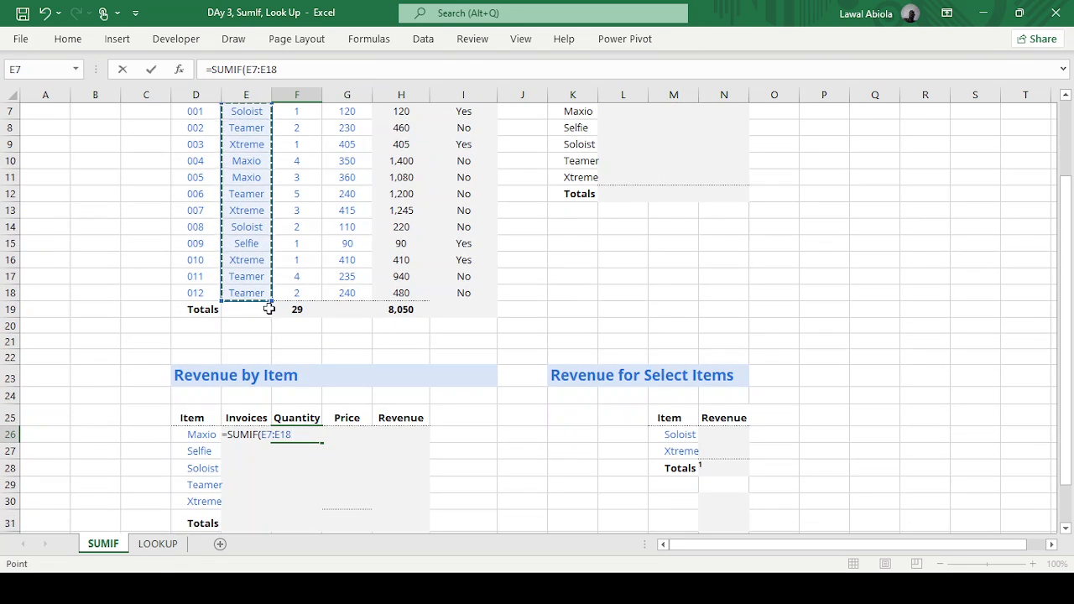
pyautogui.write(',')
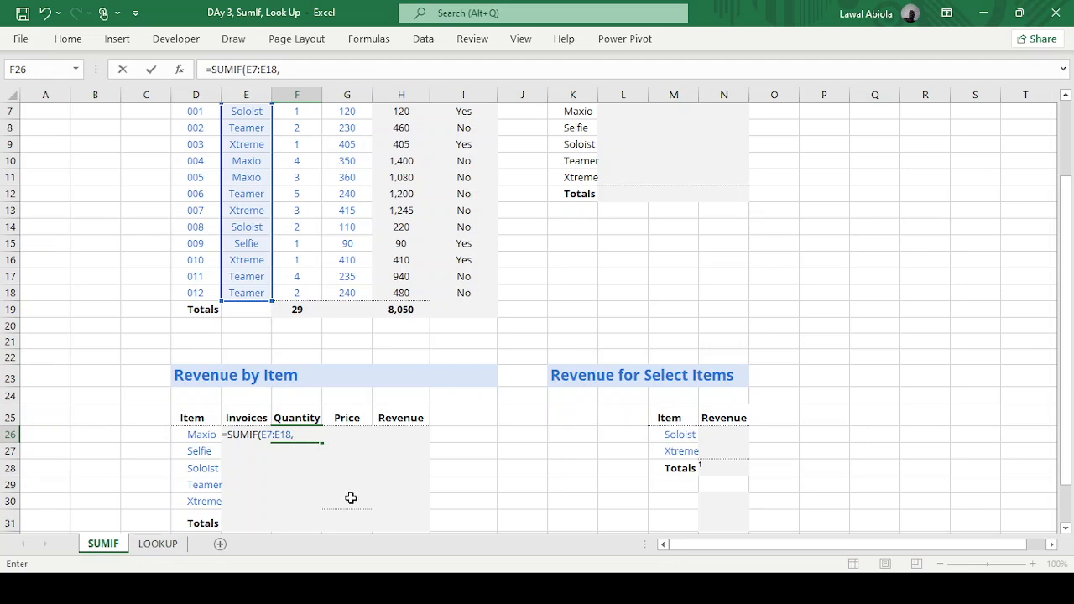
pyautogui.click(190, 435)
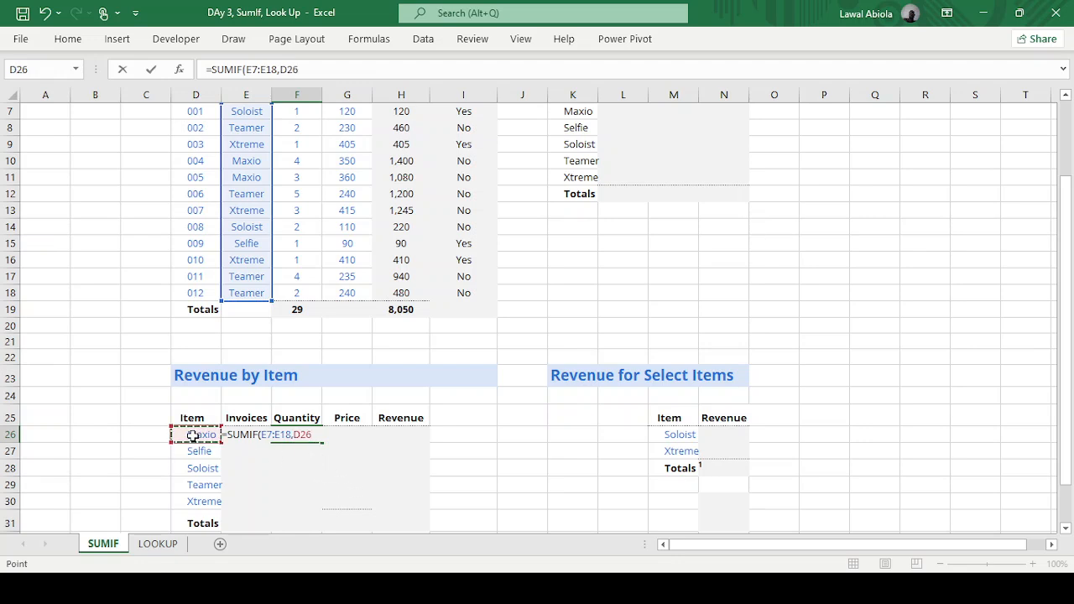
pyautogui.write(',')
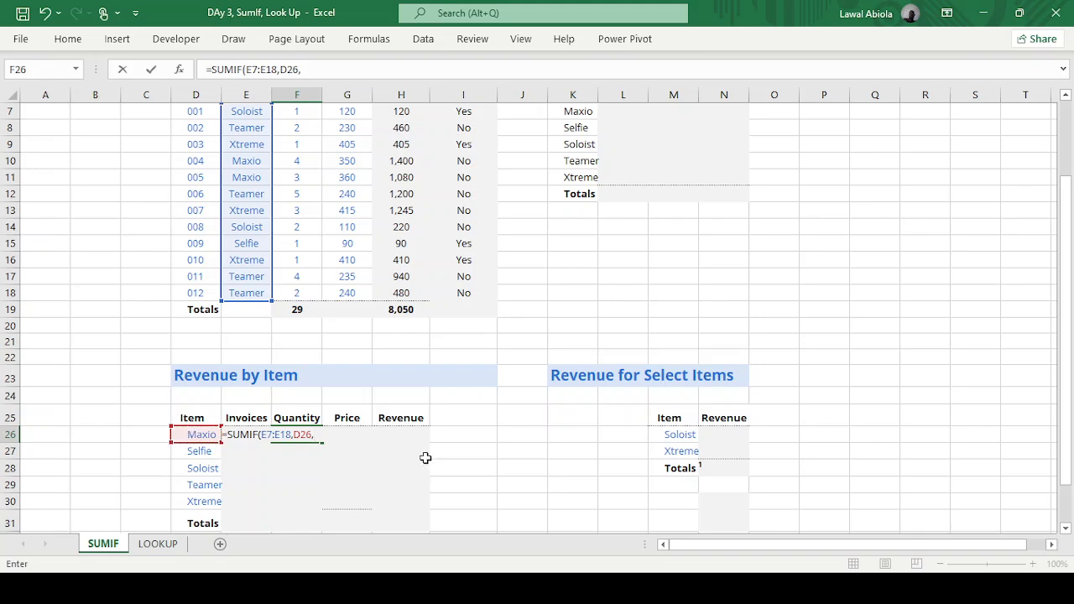
pyautogui.scroll(2, 319, 433)
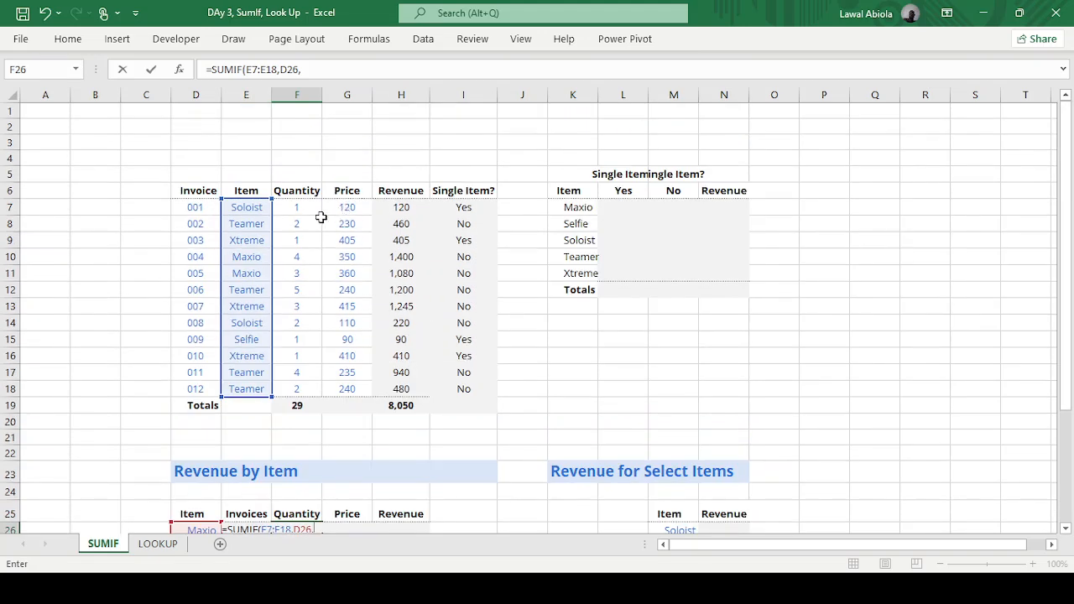
pyautogui.moveTo(288, 208); pyautogui.dragTo(298, 380)
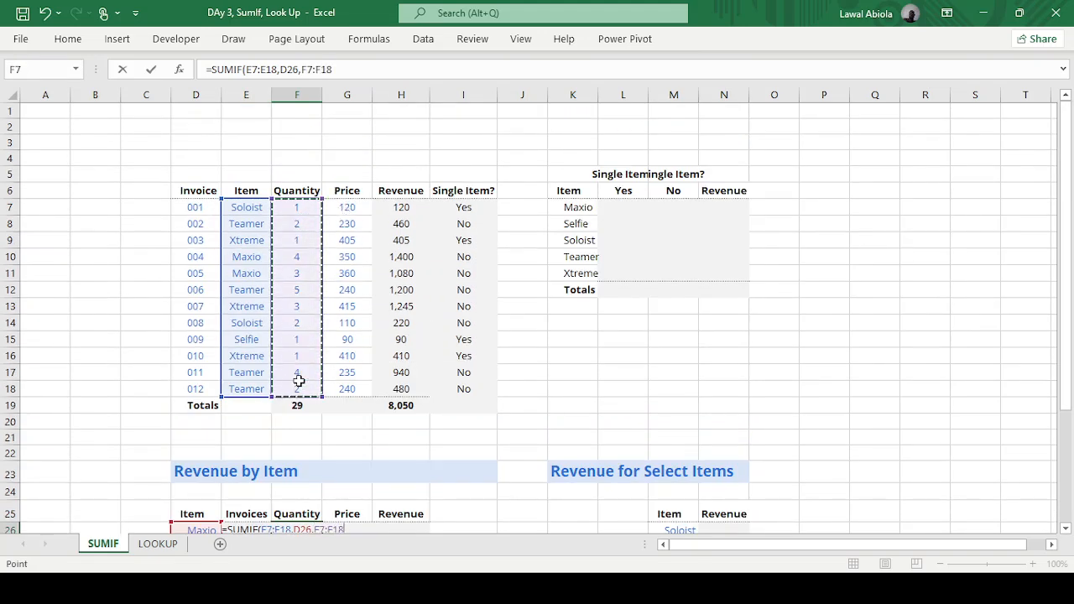
pyautogui.press('Return')
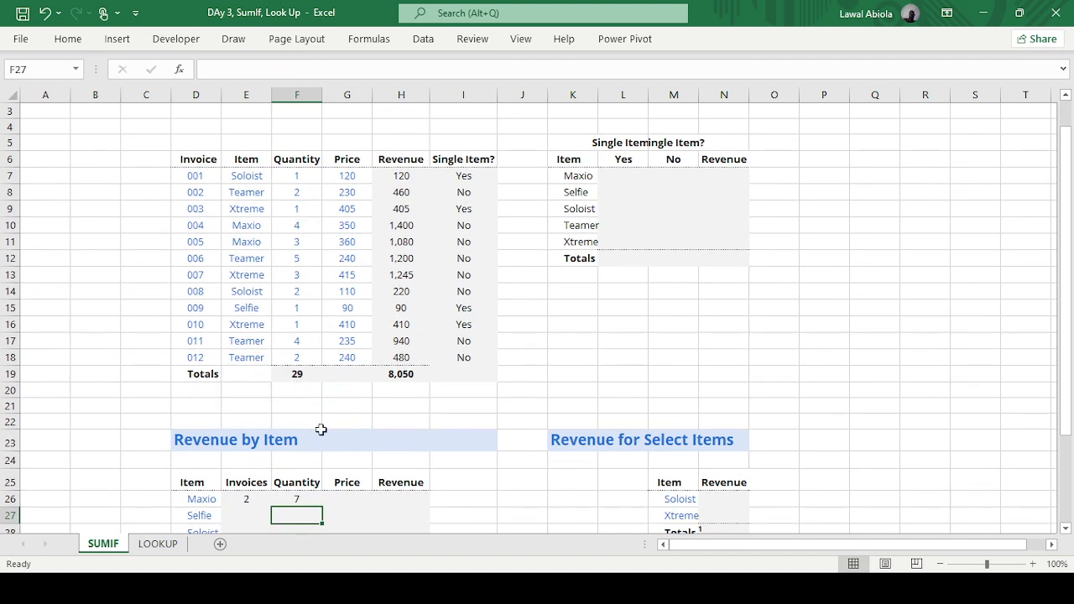
pyautogui.click(294, 497)
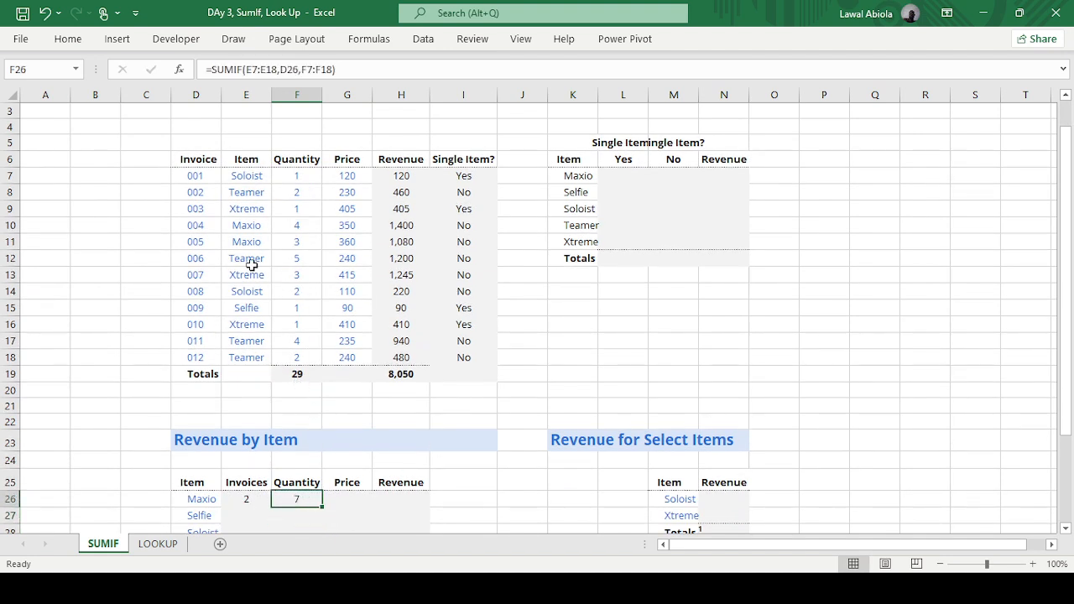
pyautogui.click(294, 225)
pyautogui.click(294, 241)
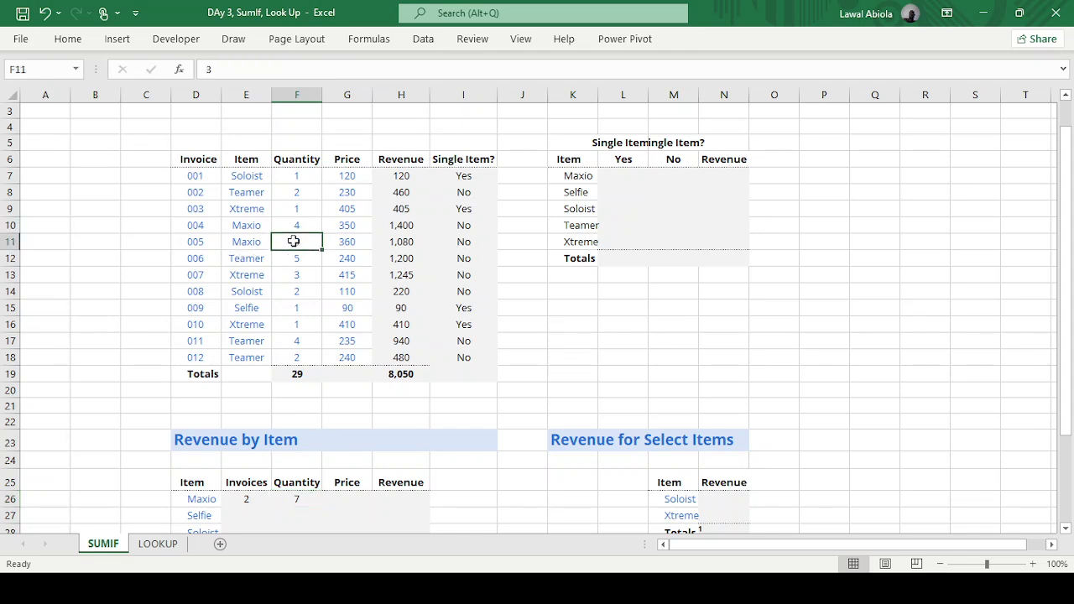
# Enter =SUMIF(E7:E18,D26,H7:H18) in H26 to total Maxio's revenue
pyautogui.scroll(-2, 299, 339)
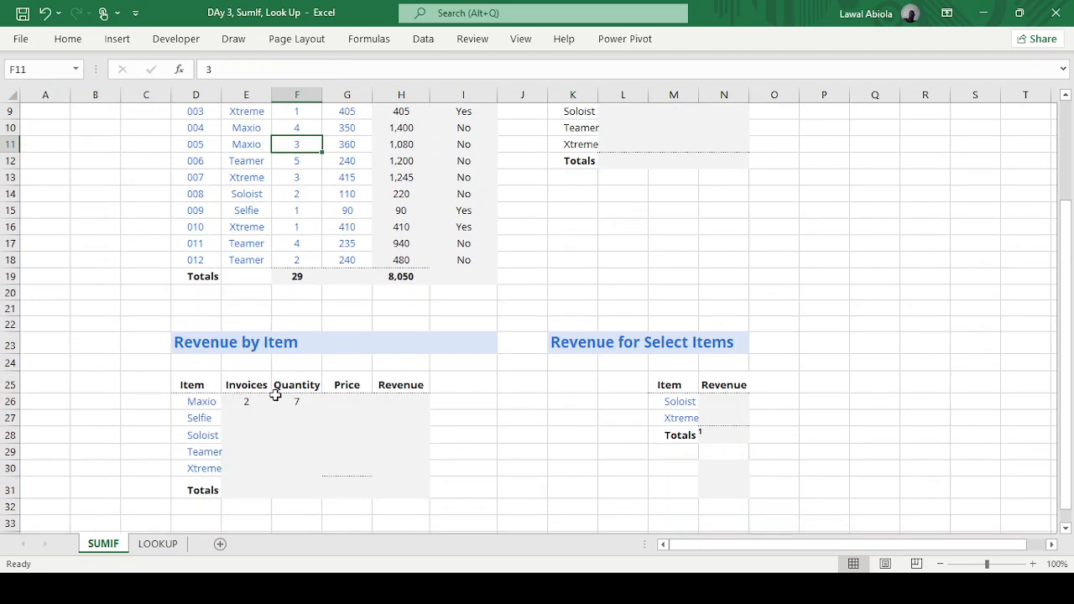
pyautogui.click(395, 399)
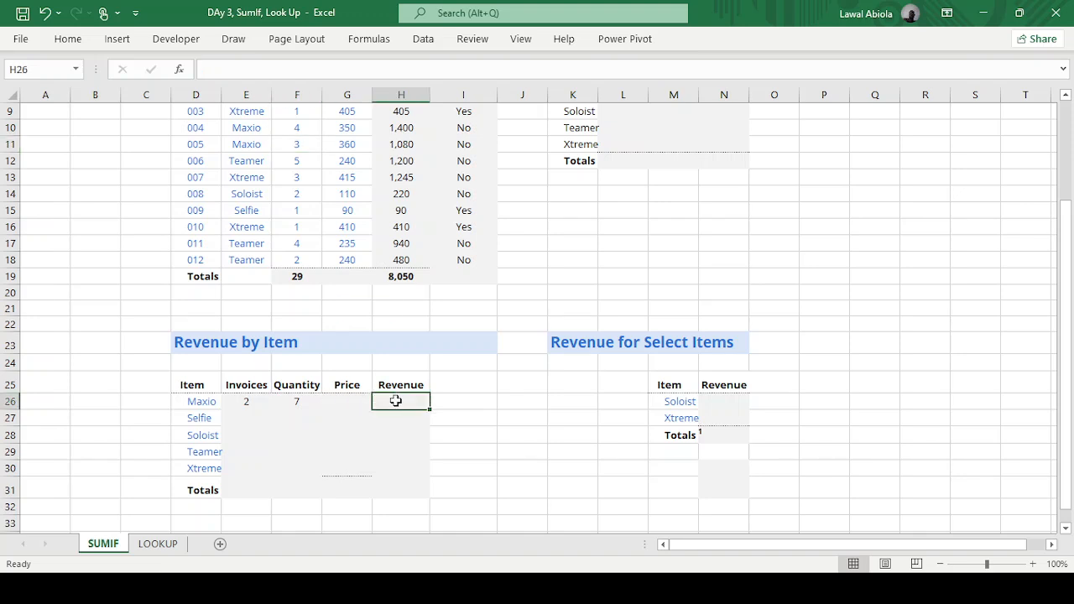
pyautogui.write('=sum')
pyautogui.press('Down')
pyautogui.press('Tab')
pyautogui.scroll(3, 427, 432)
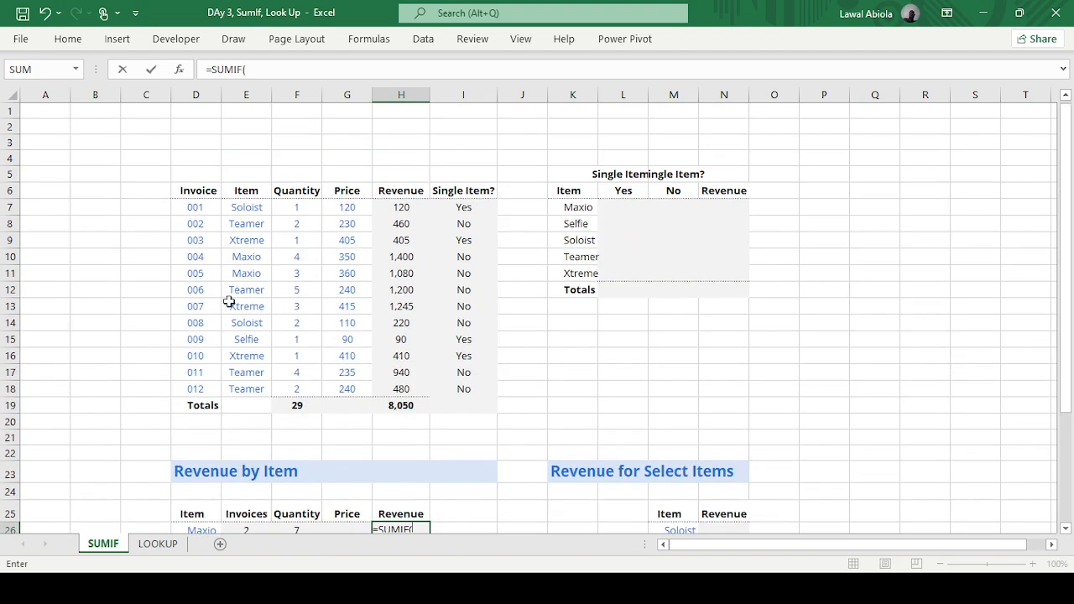
pyautogui.moveTo(243, 210); pyautogui.dragTo(247, 385)
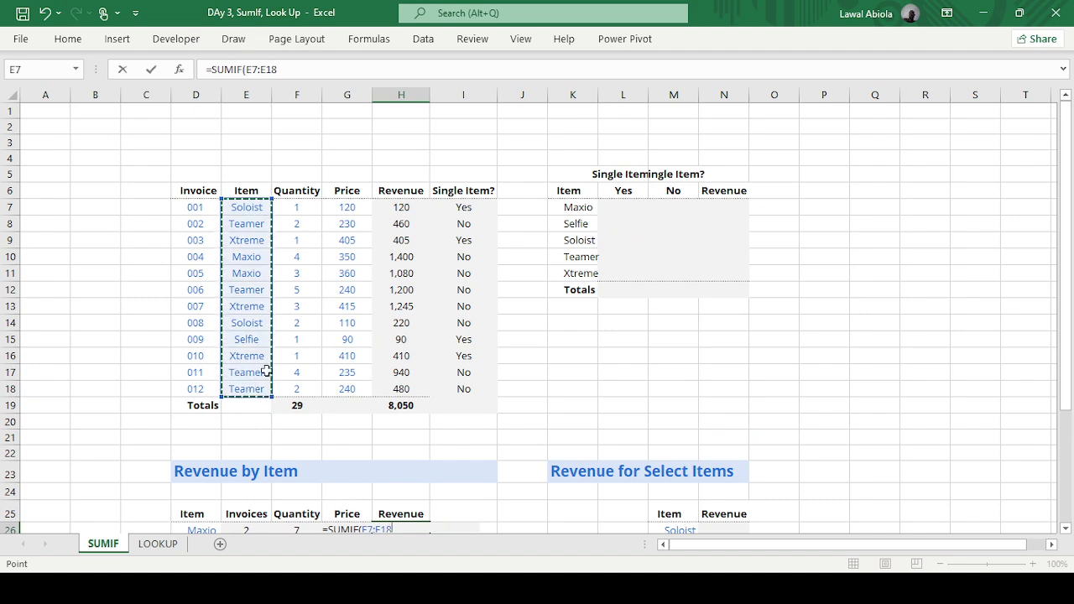
pyautogui.scroll(-2, 360, 338)
pyautogui.write(',')
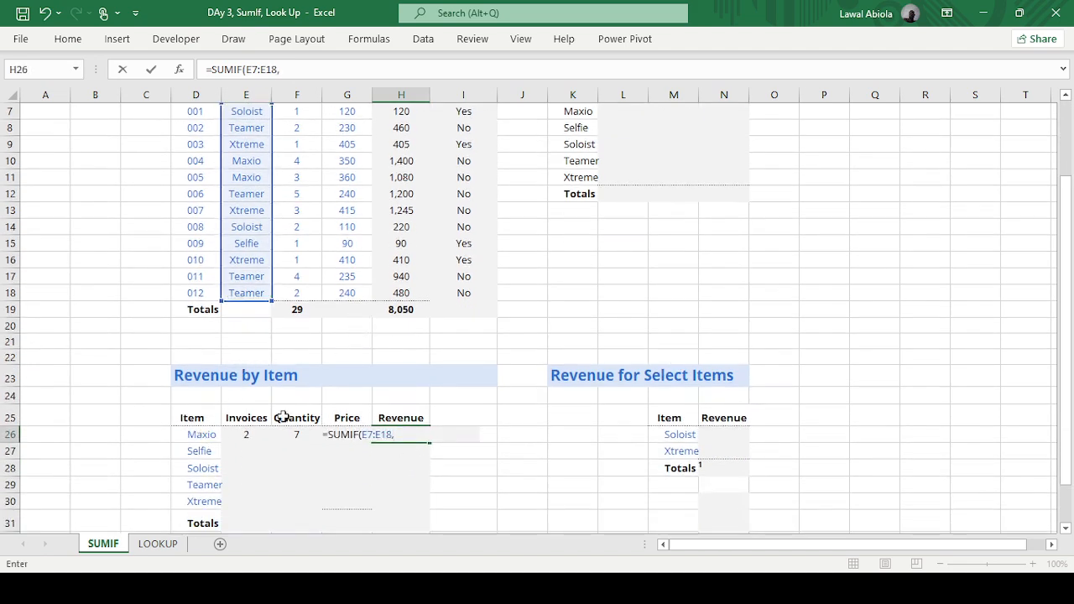
pyautogui.click(204, 434)
pyautogui.write(',')
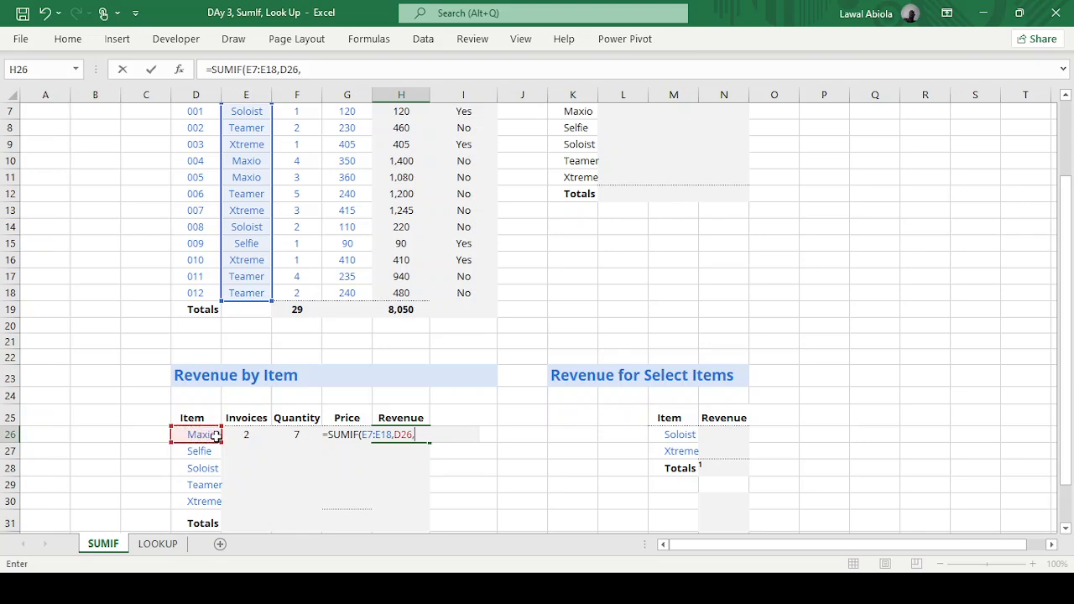
pyautogui.scroll(2, 393, 165)
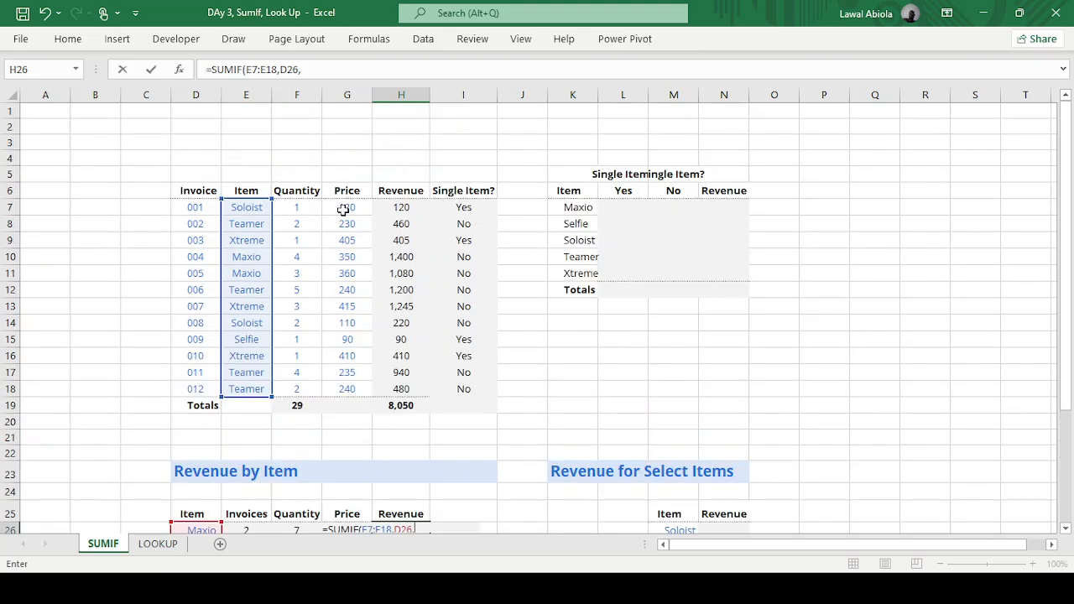
pyautogui.moveTo(399, 209); pyautogui.dragTo(406, 383)
pyautogui.press('Return')
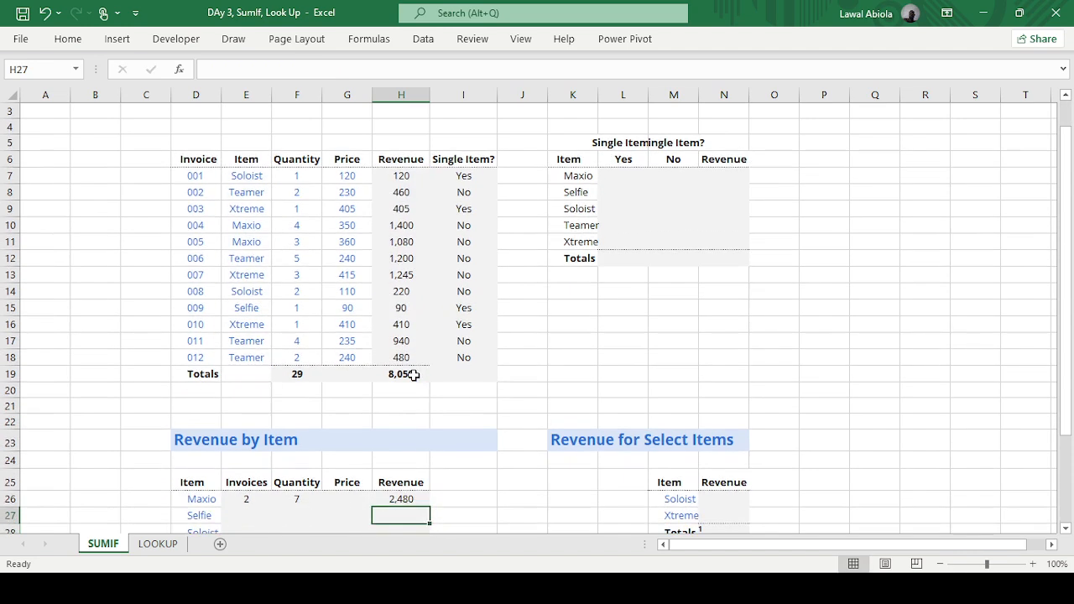
pyautogui.click(409, 499)
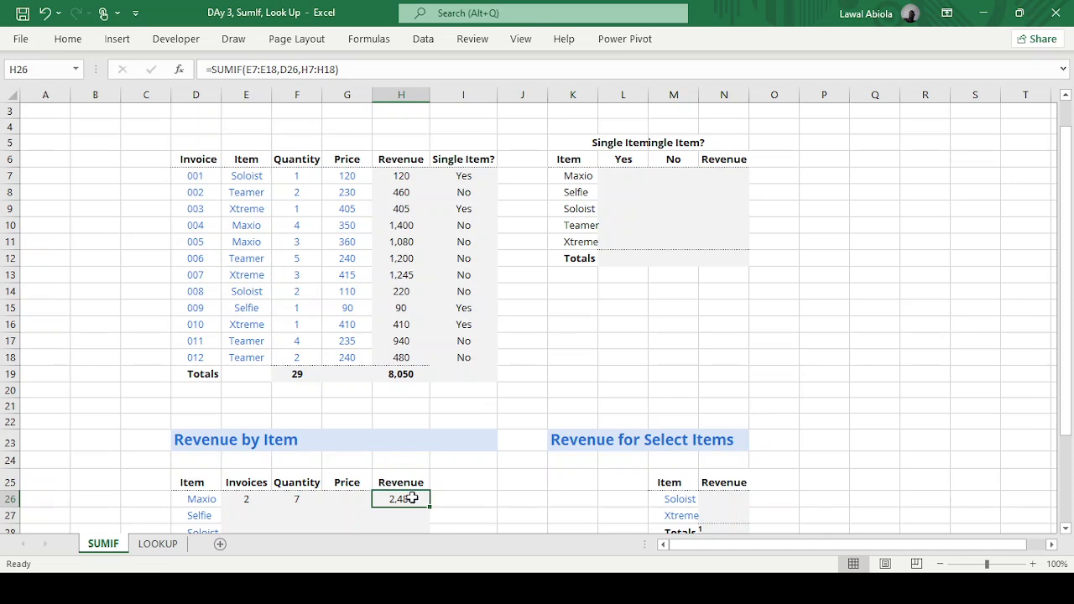
# In E26's COUNTIF formula, make the item range absolute as $E$7:$E$18 and turn D26 into a mixed reference
pyautogui.click(235, 499)
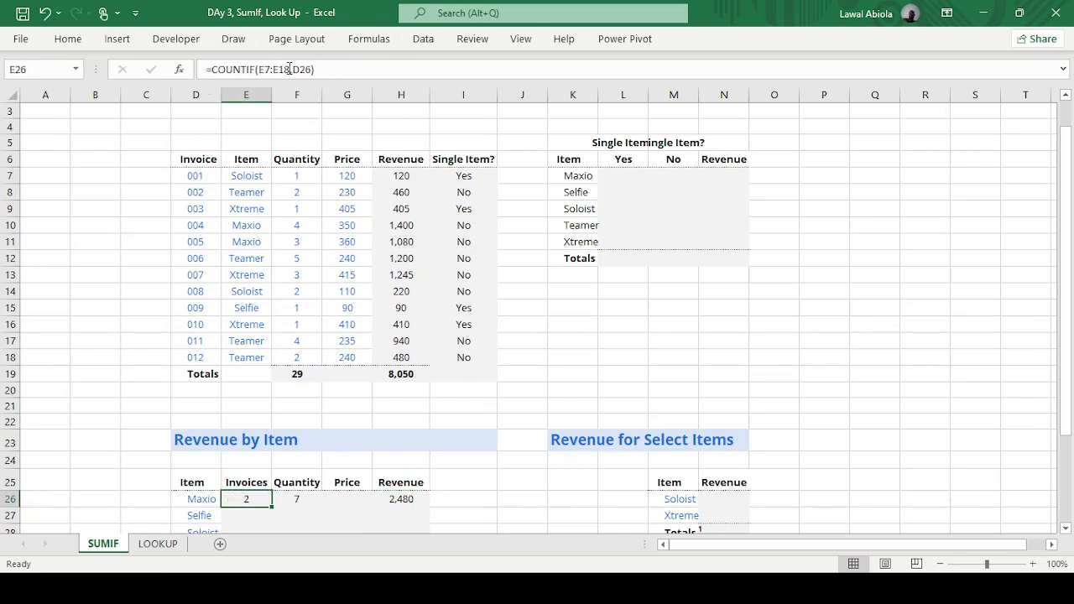
pyautogui.moveTo(289, 69); pyautogui.dragTo(258, 73)
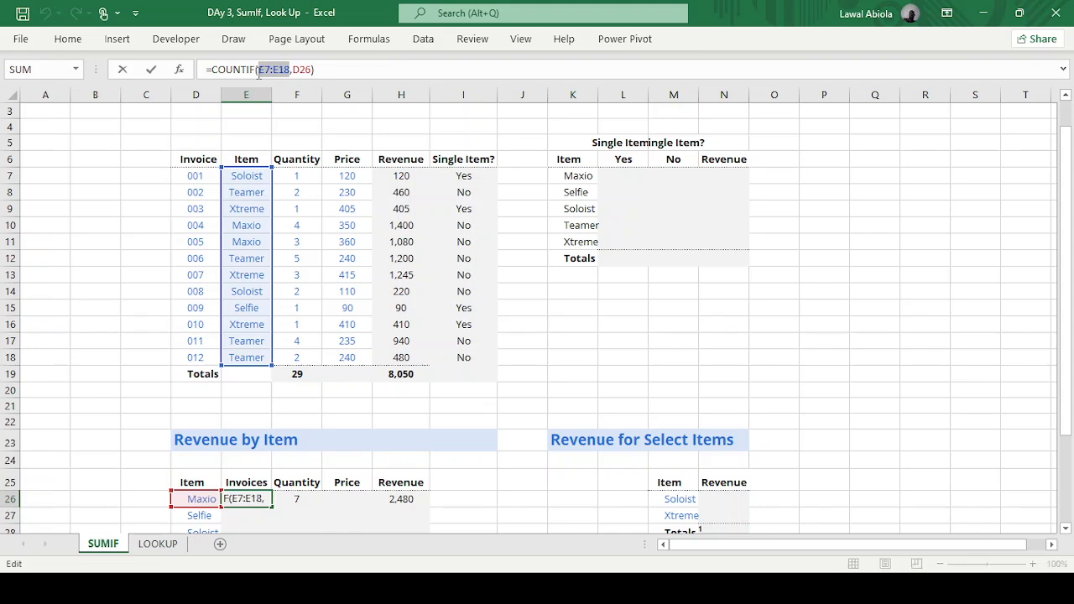
pyautogui.press('F4')
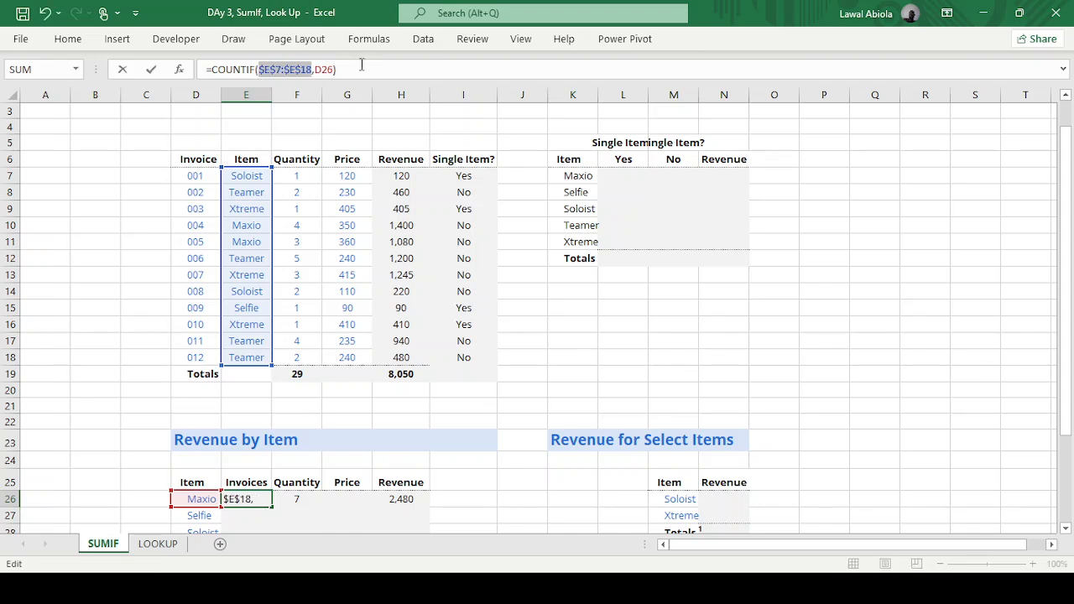
pyautogui.moveTo(333, 70); pyautogui.dragTo(315, 70)
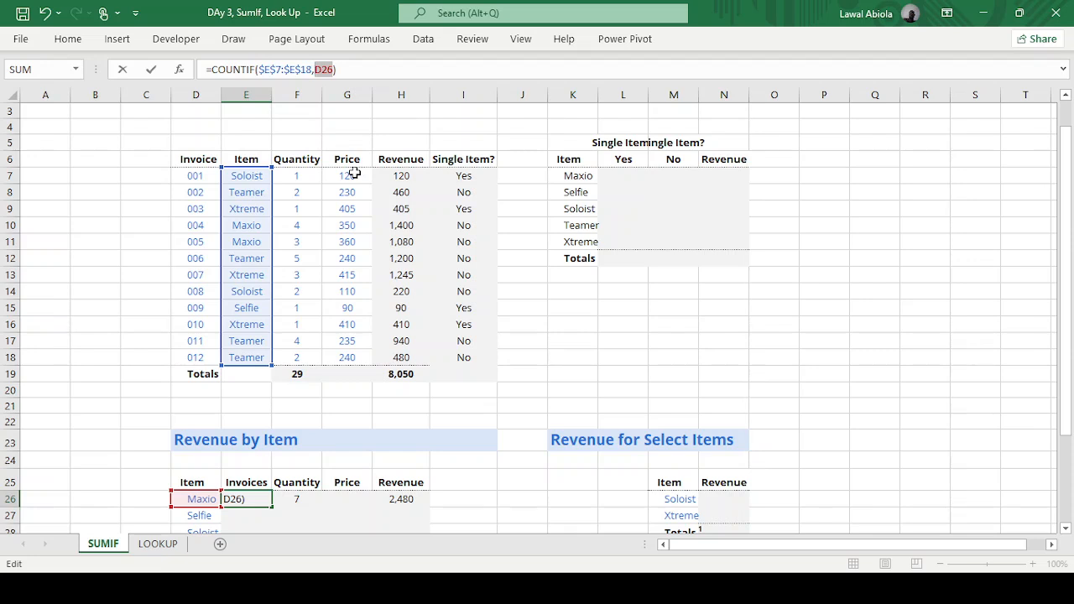
pyautogui.press('F4')
pyautogui.press('F4')
pyautogui.press('Return')
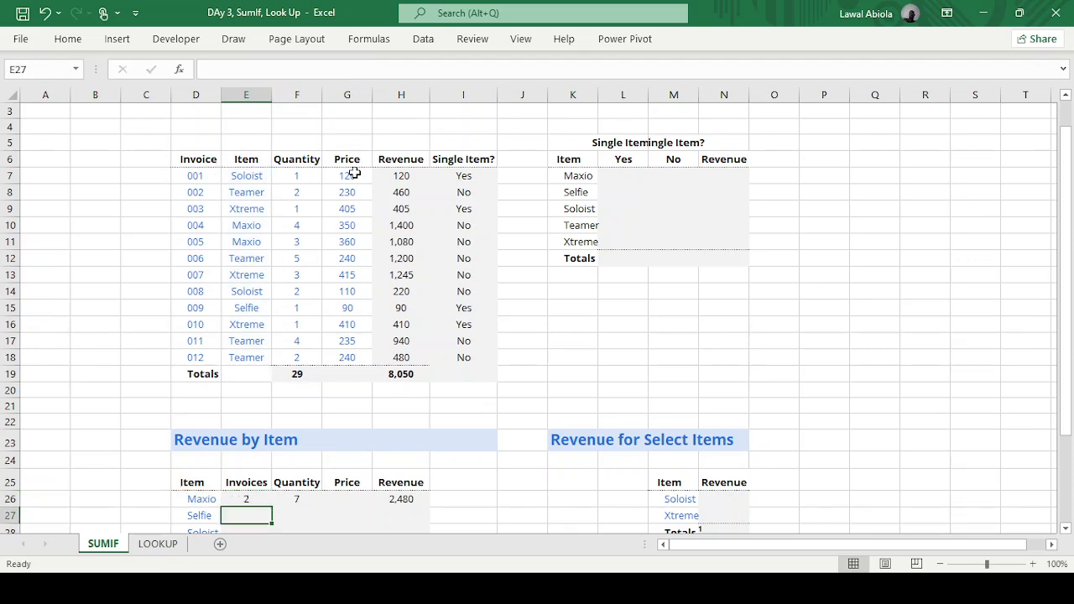
# In F26's SUMIF formula, make the item and quantity ranges absolute as $E$7:$E$18 and $F$7:$F$18, and the criterion $D26
pyautogui.click(297, 498)
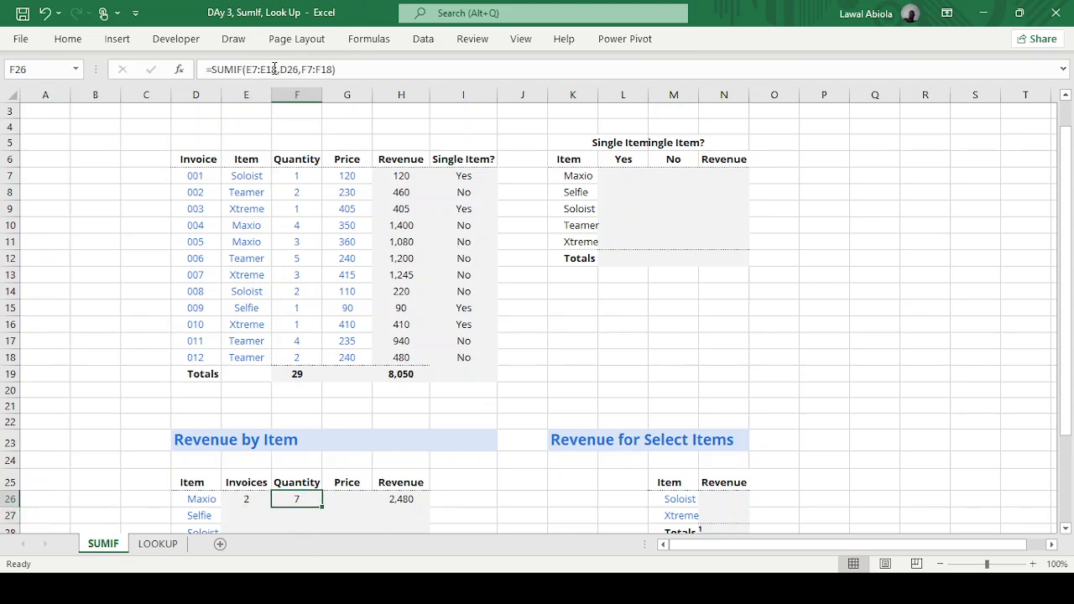
pyautogui.click(275, 68)
pyautogui.moveTo(276, 68); pyautogui.dragTo(251, 69)
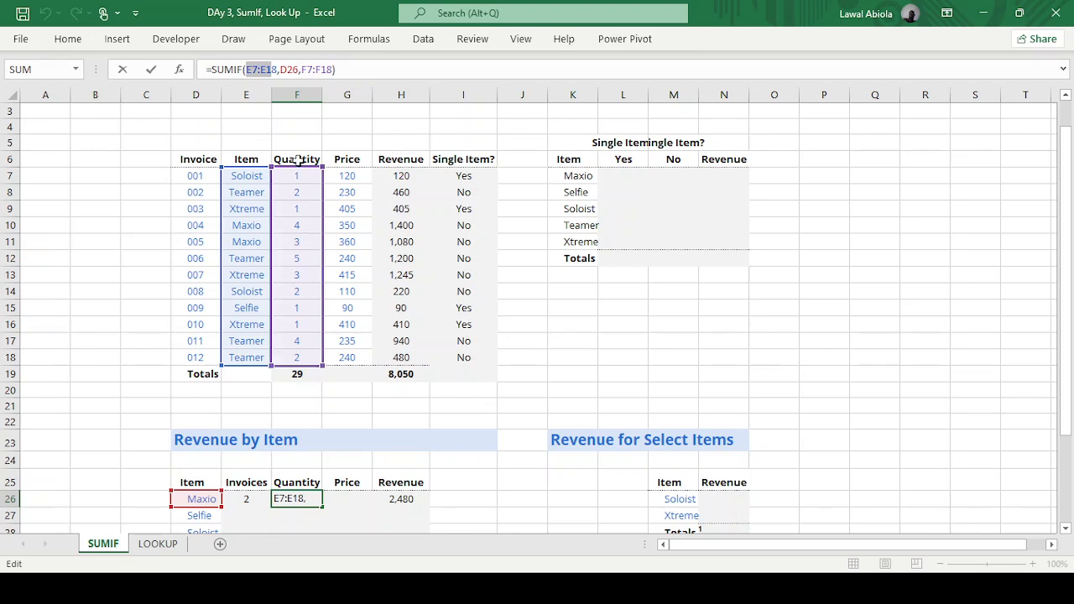
pyautogui.hotkey('ctrl', 'Return')
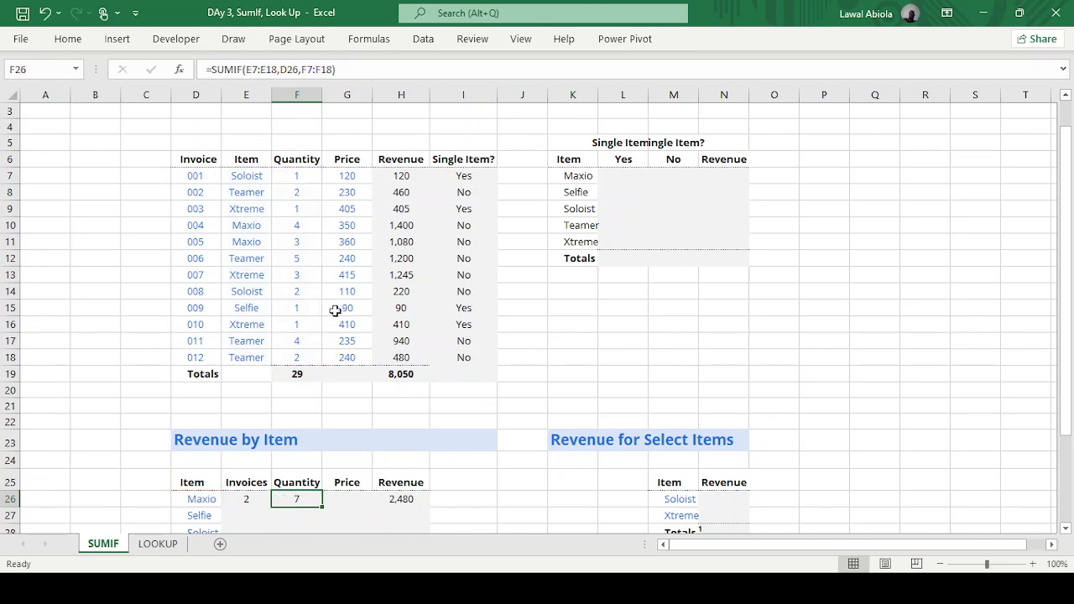
pyautogui.click(274, 69)
pyautogui.moveTo(275, 69); pyautogui.dragTo(254, 69)
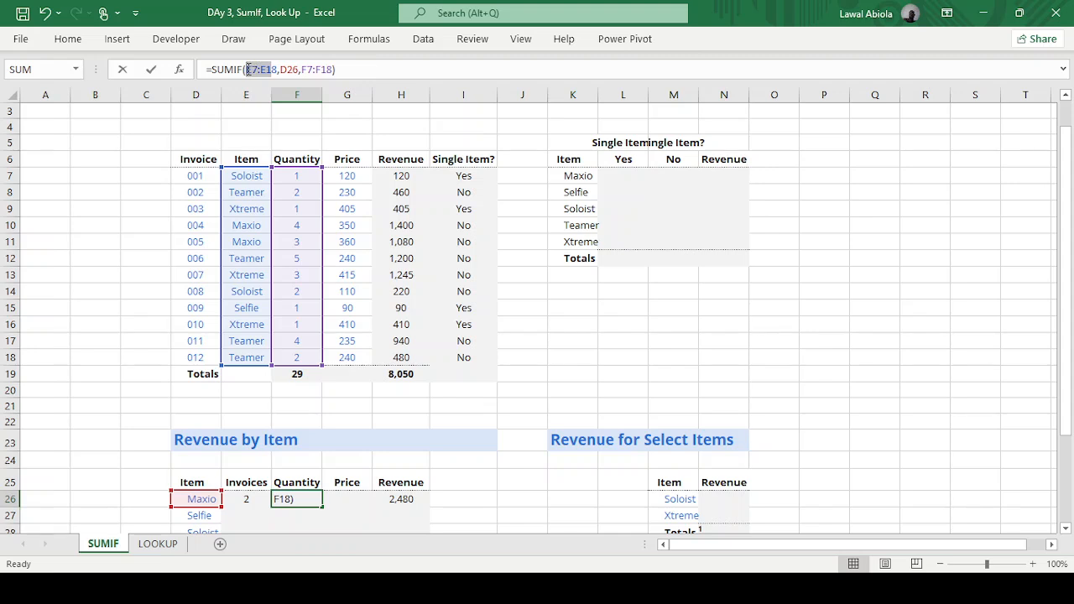
pyautogui.press('F4')
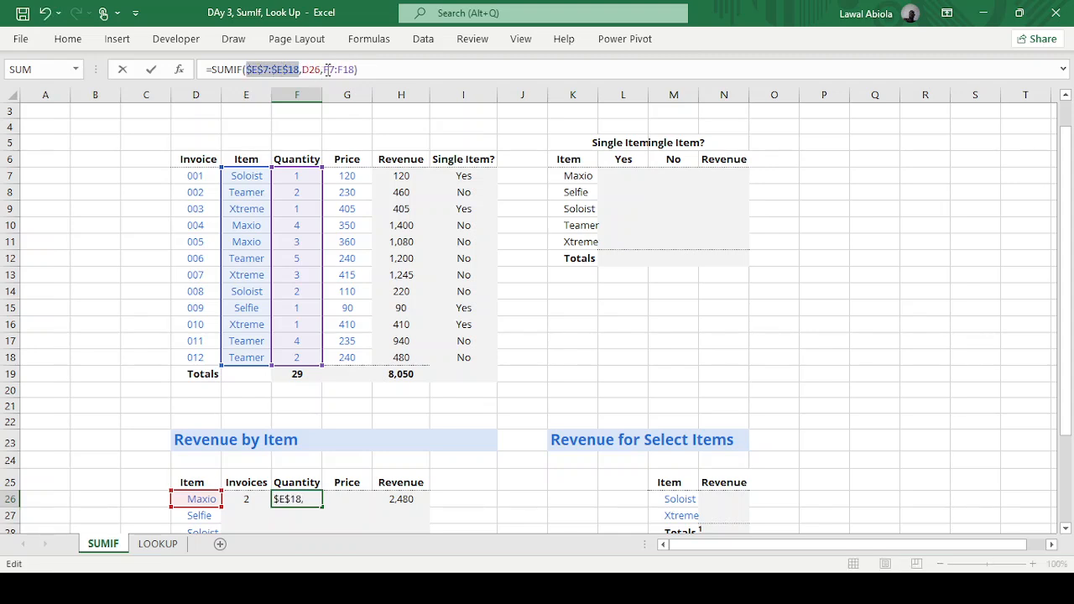
pyautogui.moveTo(324, 70)
pyautogui.mouseDown()
pyautogui.moveTo(353, 69)
pyautogui.moveTo(310, 69)
pyautogui.mouseUp()
pyautogui.press('F4')
pyautogui.press('F4')
pyautogui.press('F4')
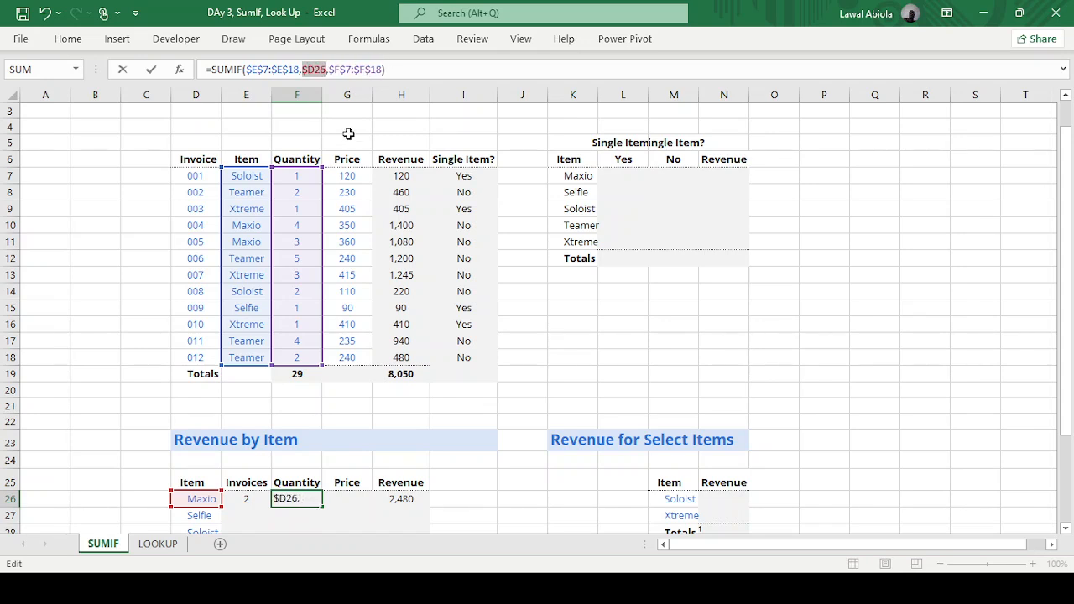
pyautogui.press('Return')
# In H26's SUMIF formula, make the item and revenue ranges absolute as $E$7:$E$18 and $H$7:$H$18, and the criterion $D26
pyautogui.click(390, 498)
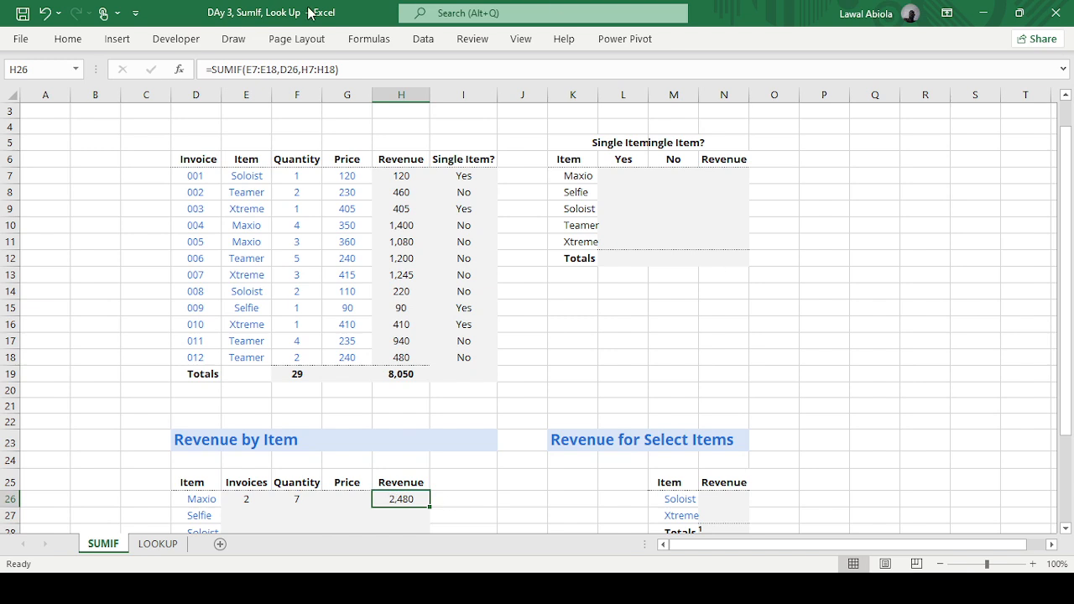
pyautogui.click(277, 70)
pyautogui.moveTo(278, 69); pyautogui.dragTo(246, 70)
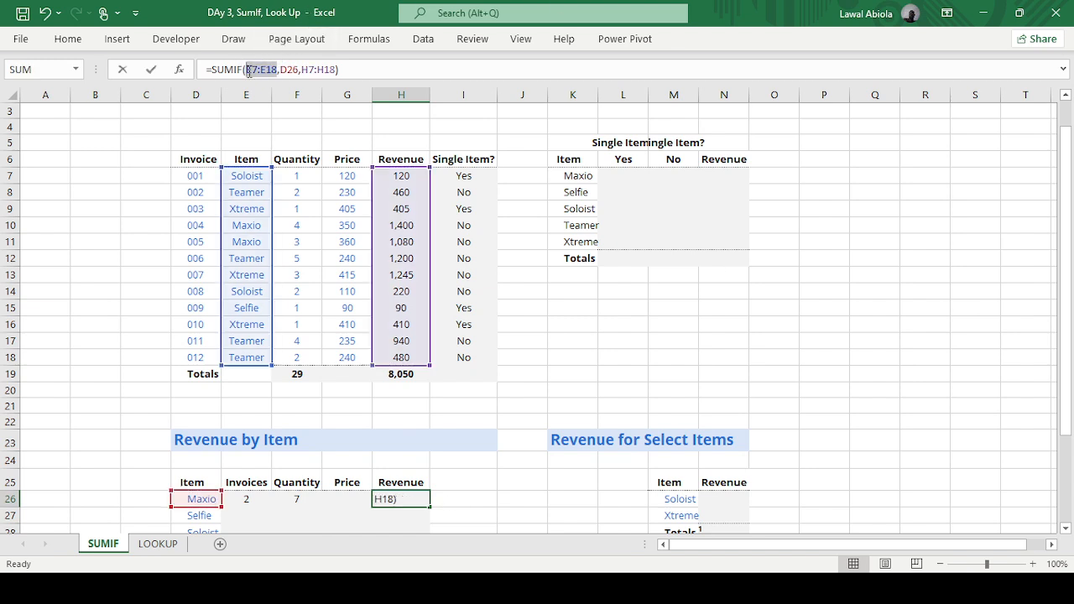
pyautogui.press('F4')
pyautogui.moveTo(324, 69)
pyautogui.mouseDown()
pyautogui.moveTo(359, 68)
pyautogui.moveTo(303, 69)
pyautogui.mouseUp()
pyautogui.press('F4')
pyautogui.press('F4')
pyautogui.press('F4')
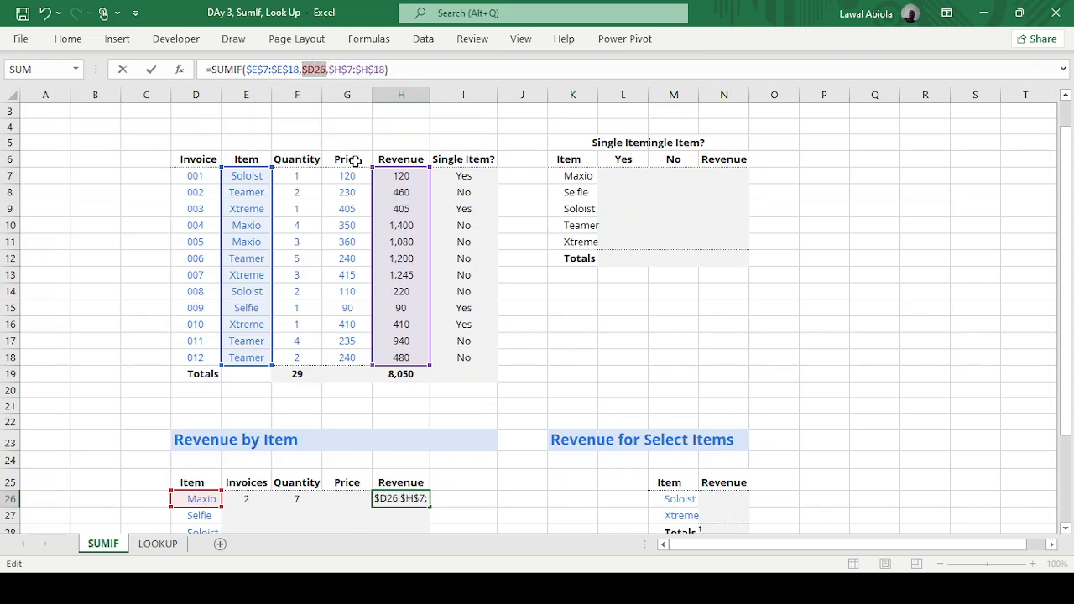
pyautogui.press('Return')
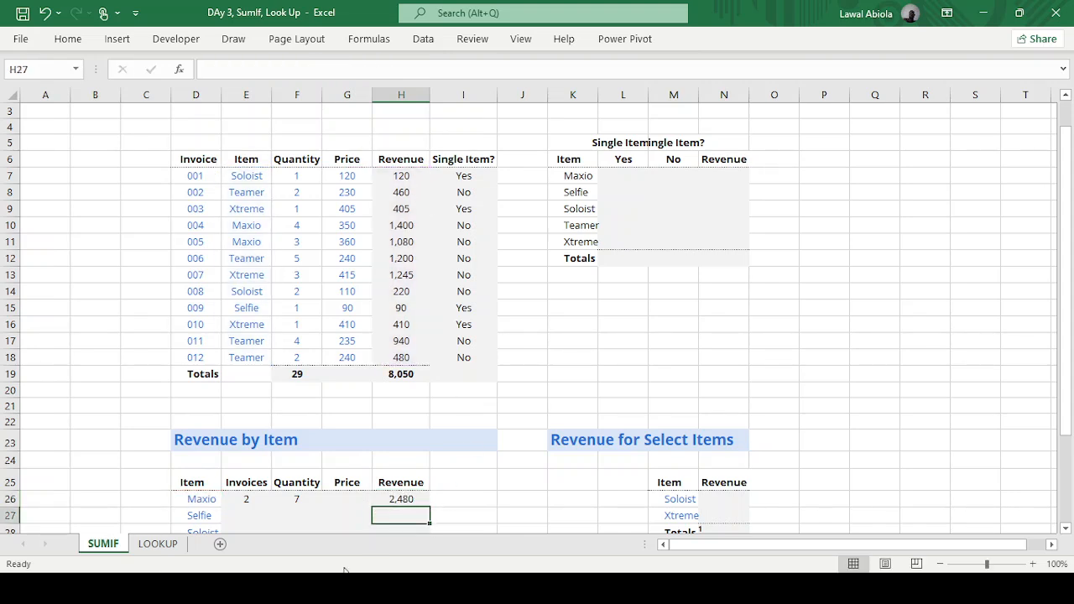
# Enter =H26/F26 in G26 to calculate Maxio's average price in the Revenue by Item table
pyautogui.scroll(-3, 266, 475)
pyautogui.moveTo(252, 360); pyautogui.dragTo(333, 355)
pyautogui.click(342, 395)
pyautogui.click(347, 352)
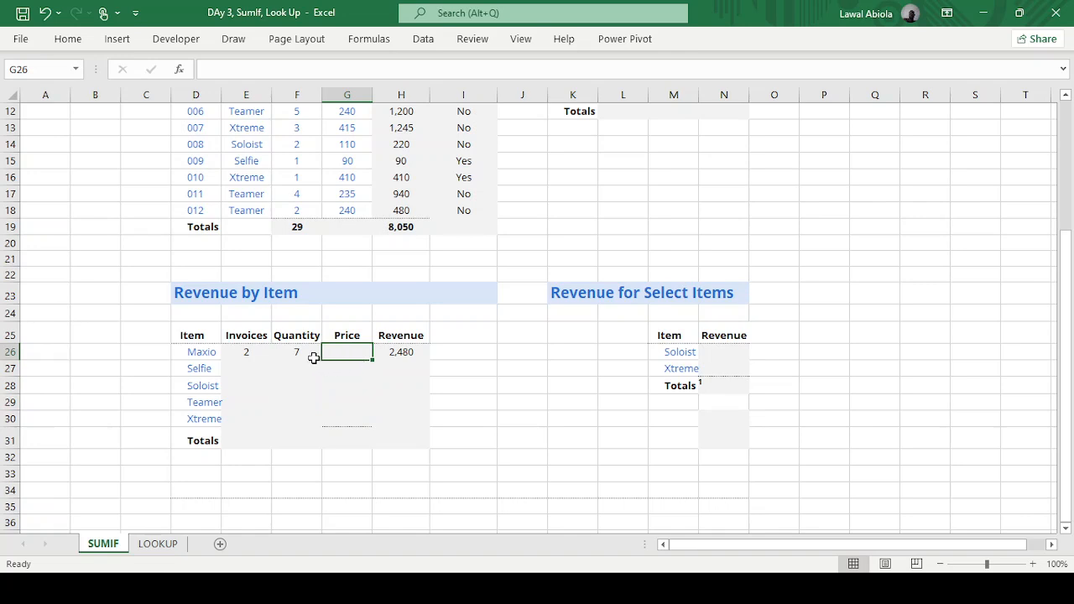
pyautogui.write('=')
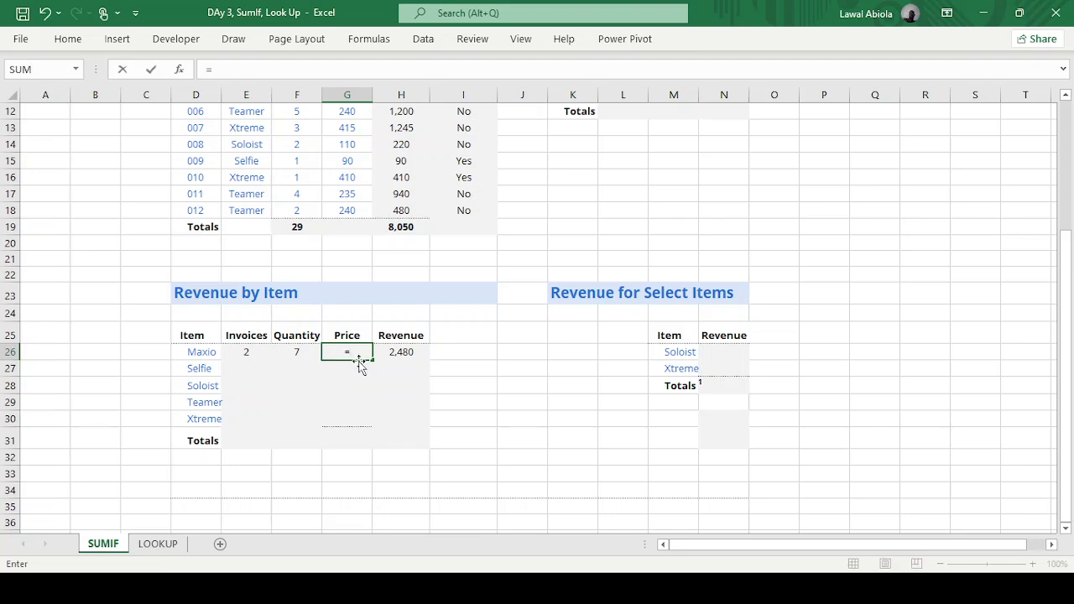
pyautogui.click(393, 350)
pyautogui.write('/')
pyautogui.click(294, 350)
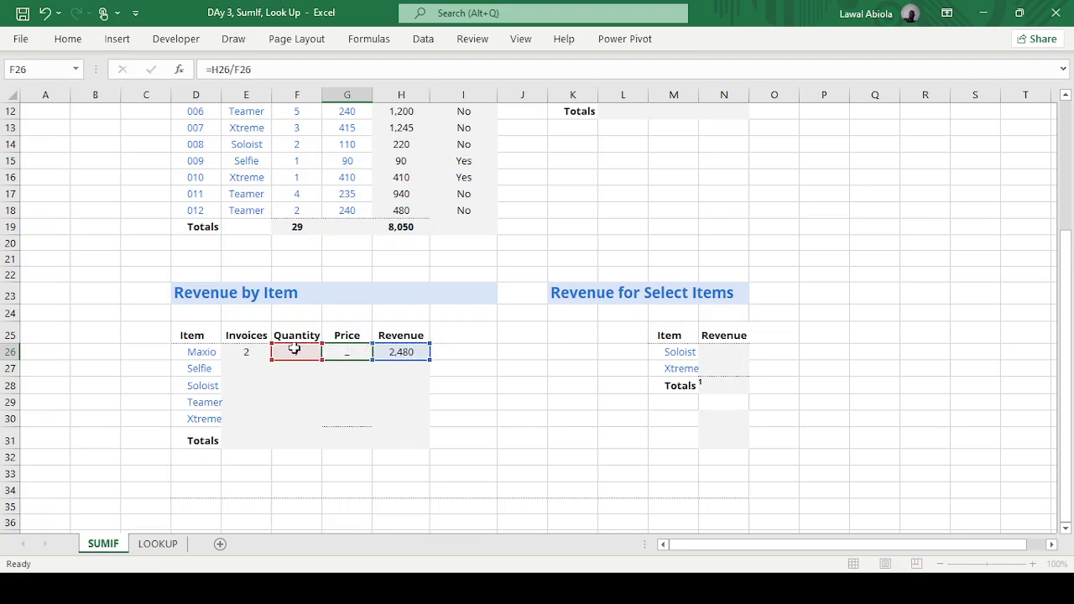
pyautogui.press('Return')
# Fill the Maxio formulas in E26:H26 down through row 31, and clear the copied formulas from the Totals cells E31:H31
pyautogui.moveTo(246, 354); pyautogui.dragTo(428, 447)
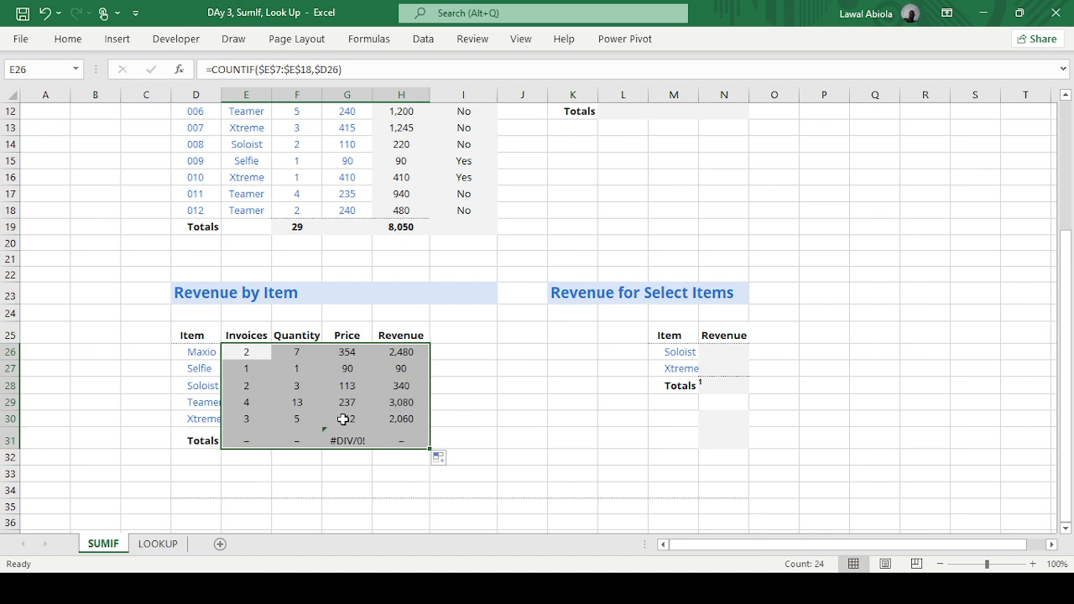
pyautogui.click(344, 441)
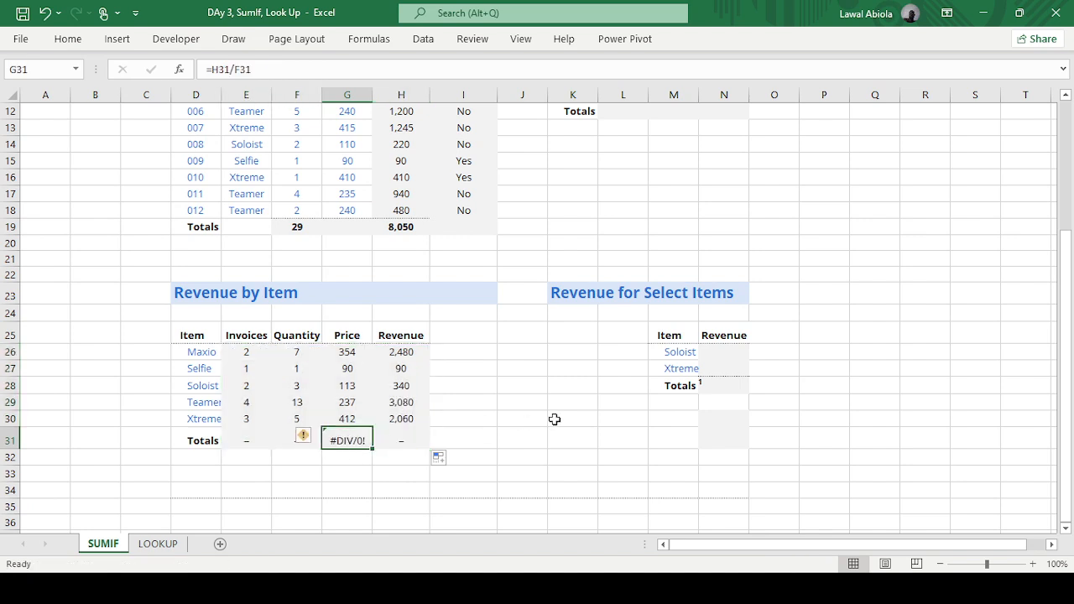
pyautogui.press('Left')
pyautogui.press('Left')
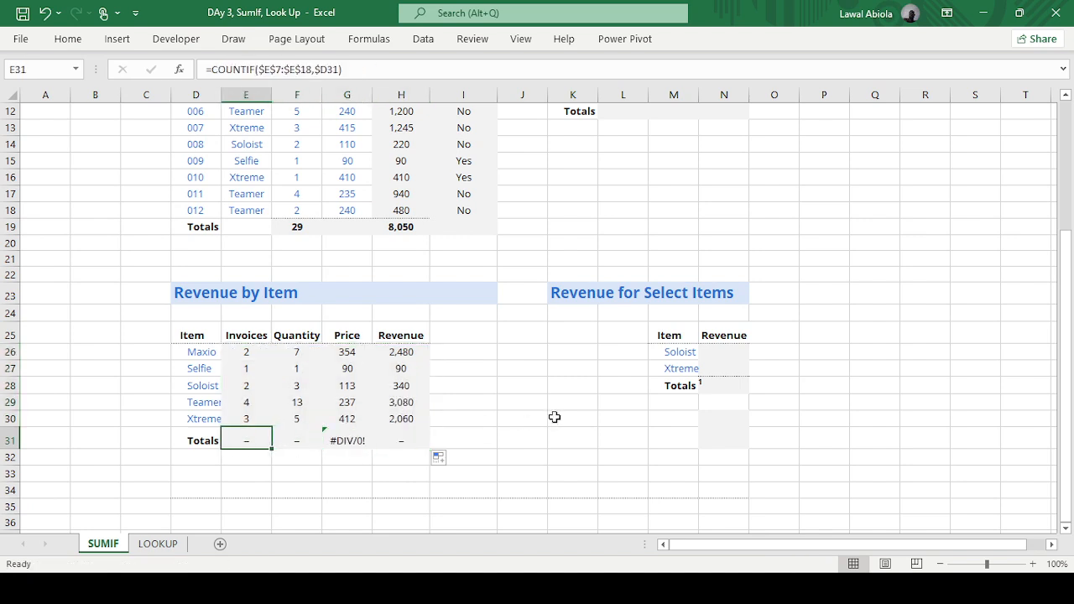
pyautogui.hotkey('shift', 'Right')
pyautogui.hotkey('shift', 'Right')
pyautogui.hotkey('shift', 'Right')
pyautogui.press('Delete')
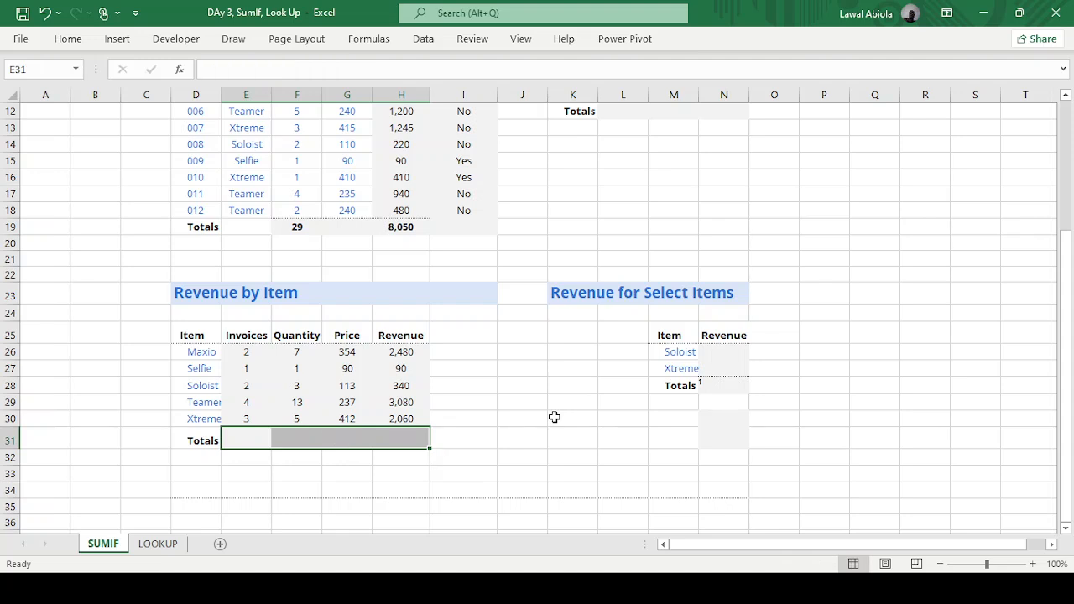
# Use AutoSum in E31, F31 and H31 to total the Invoices, Quantity and Revenue columns over rows 26 to 30
pyautogui.click(234, 440)
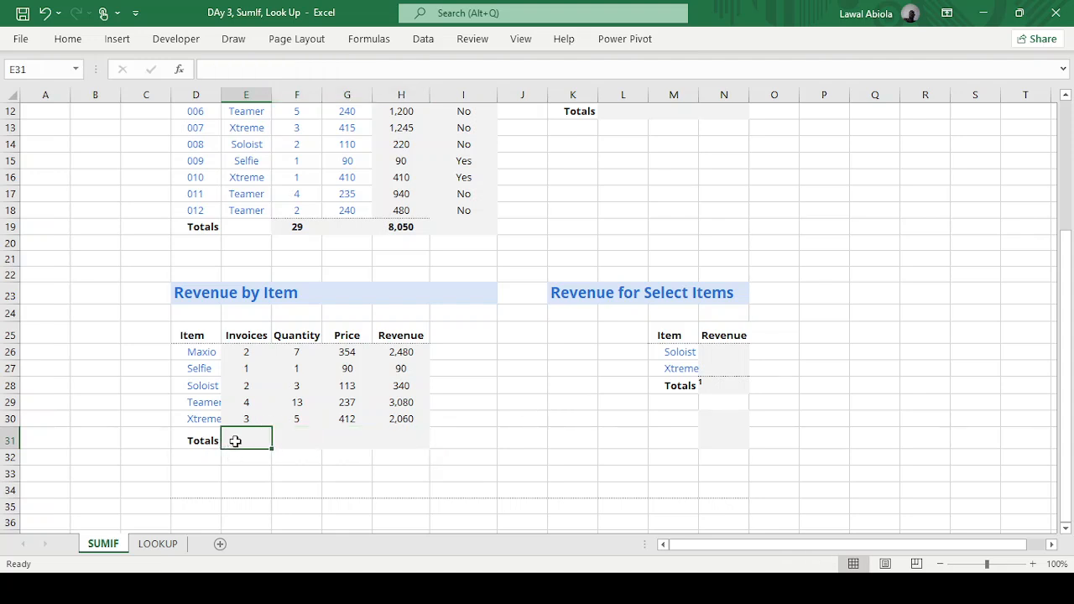
pyautogui.hotkey('alt', '=')
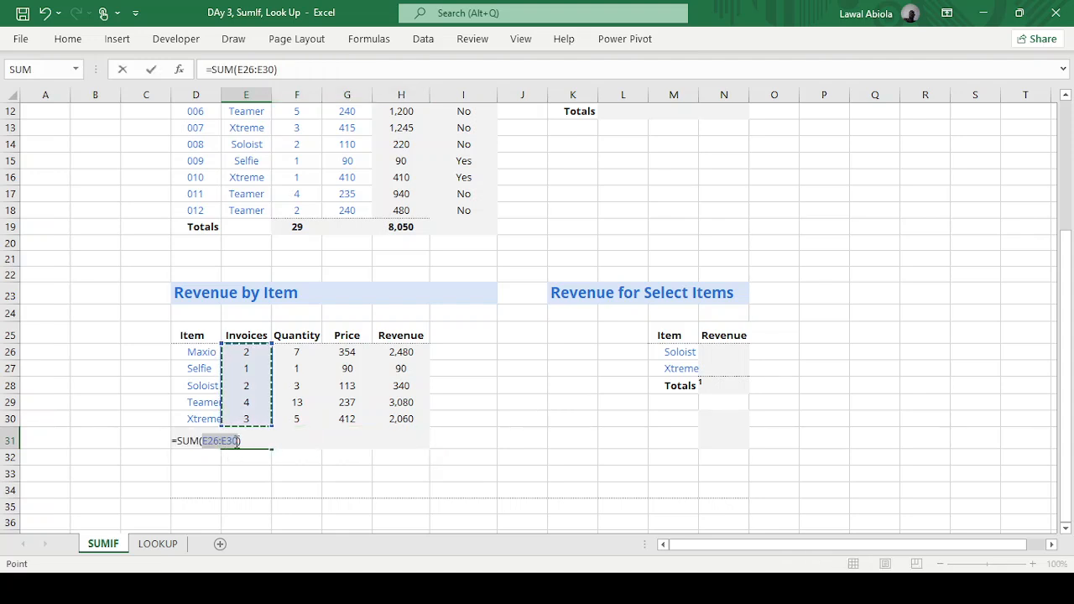
pyautogui.press('Return')
pyautogui.click(295, 442)
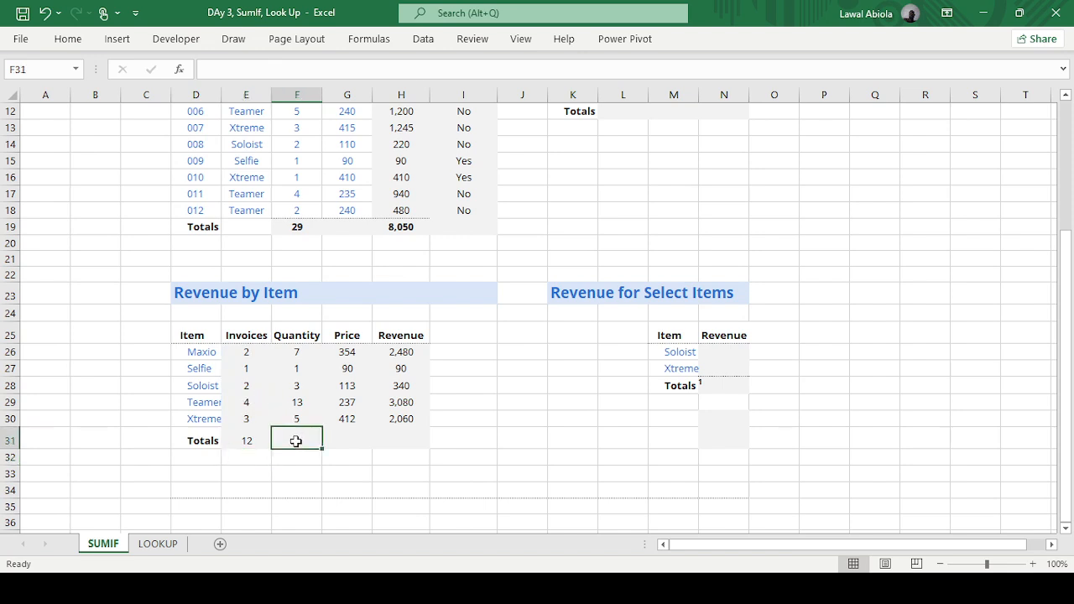
pyautogui.hotkey('alt', '=')
pyautogui.press('Return')
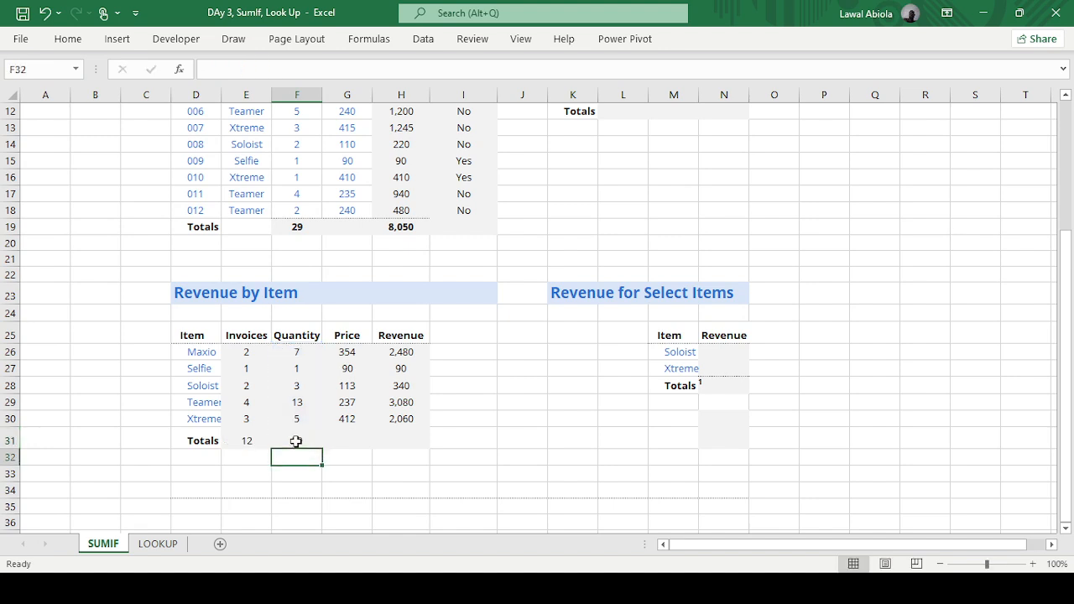
pyautogui.click(407, 434)
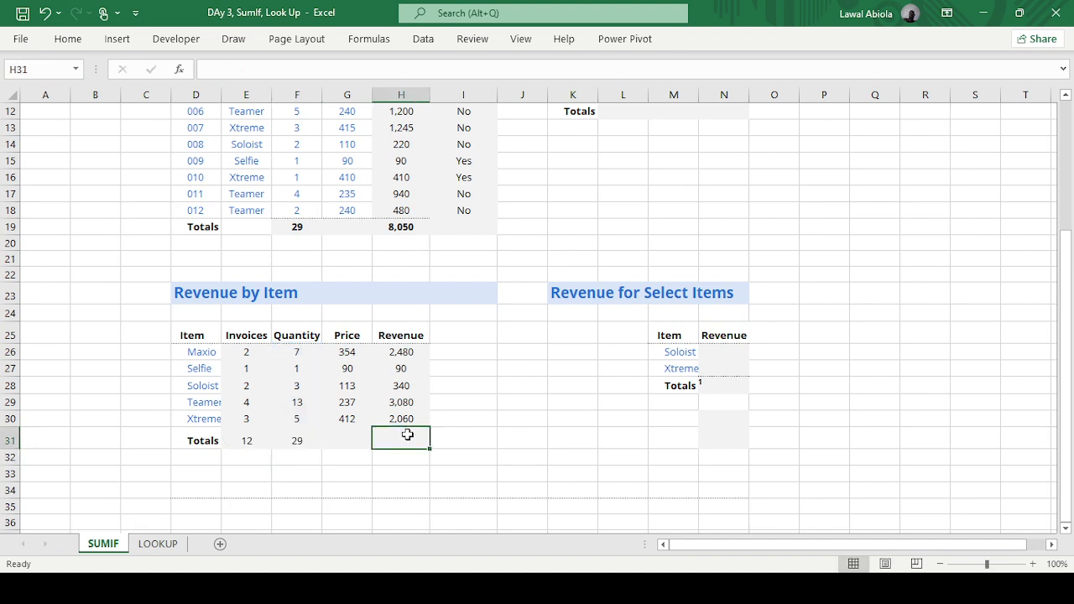
pyautogui.hotkey('alt', '=')
pyautogui.press('Return')
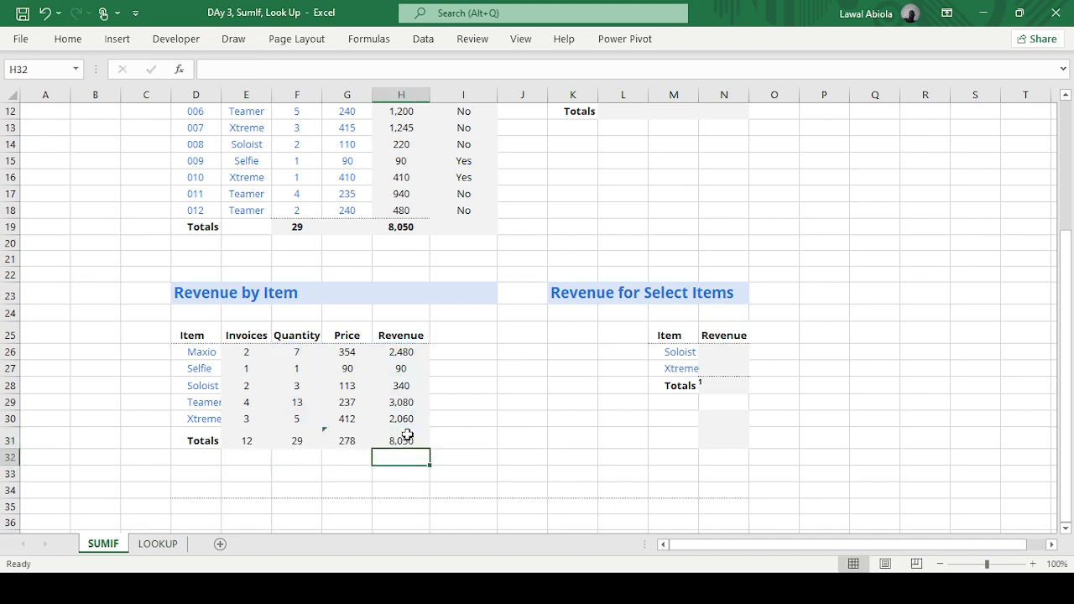
# Check the formulas in G31 and H31, and enter =H31/F31 in G31 for the overall average price
pyautogui.click(350, 438)
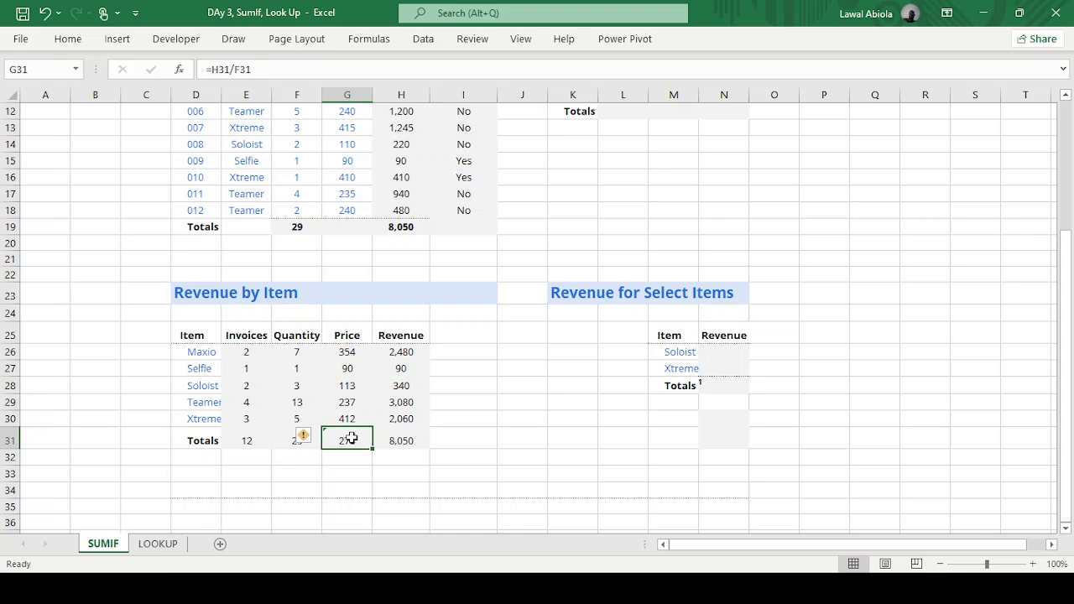
pyautogui.click(405, 432)
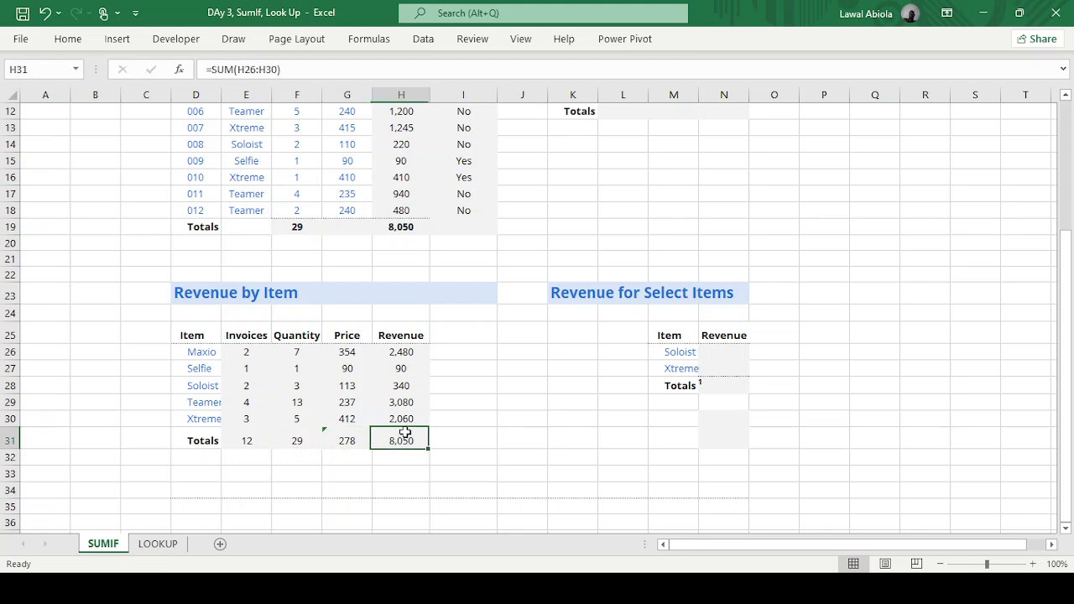
pyautogui.click(356, 432)
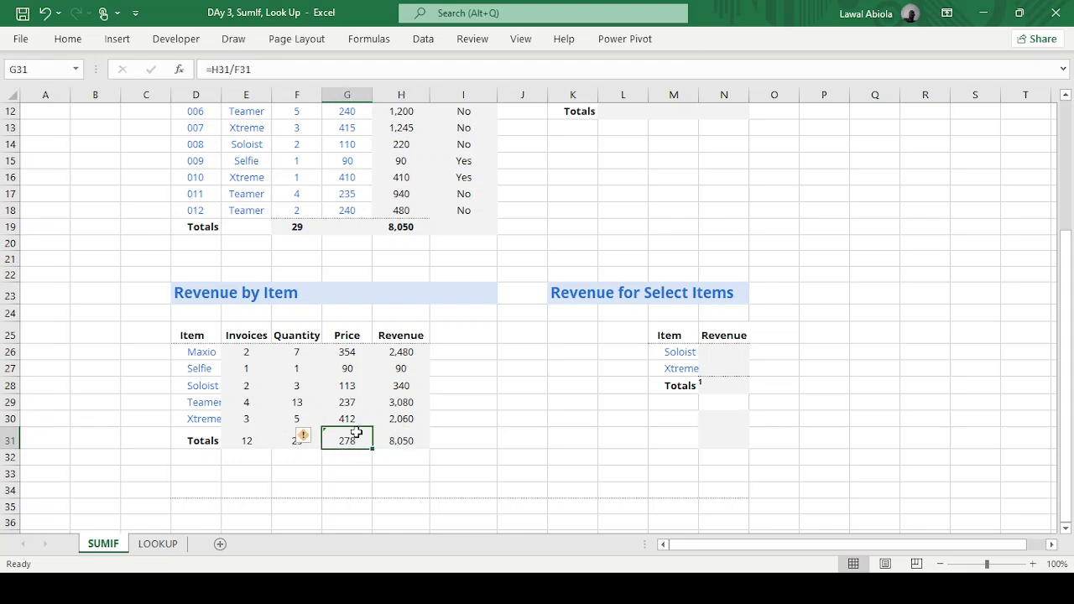
pyautogui.write('=')
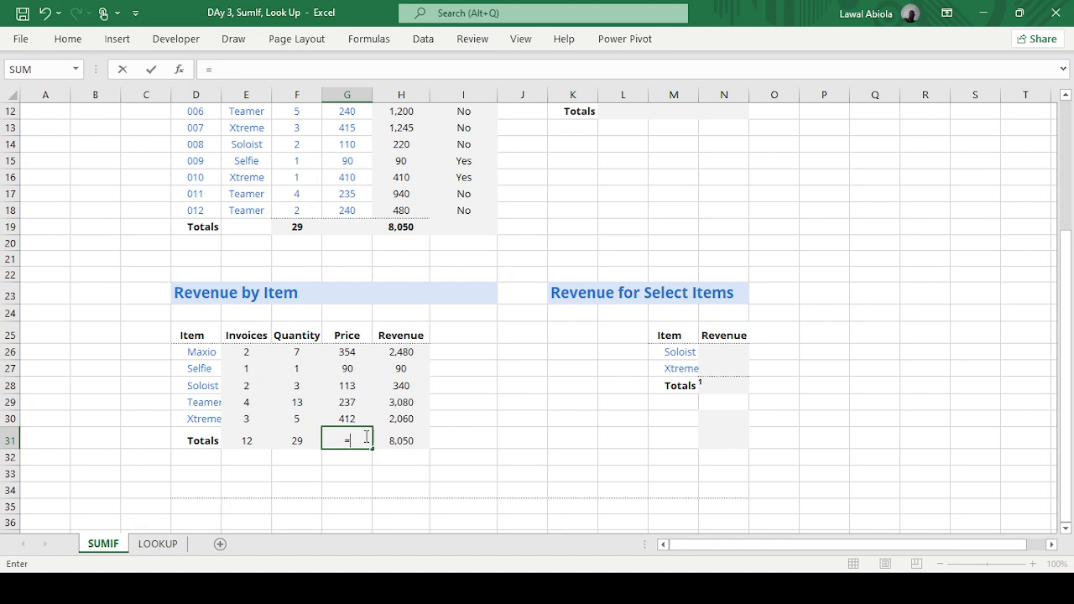
pyautogui.click(402, 438)
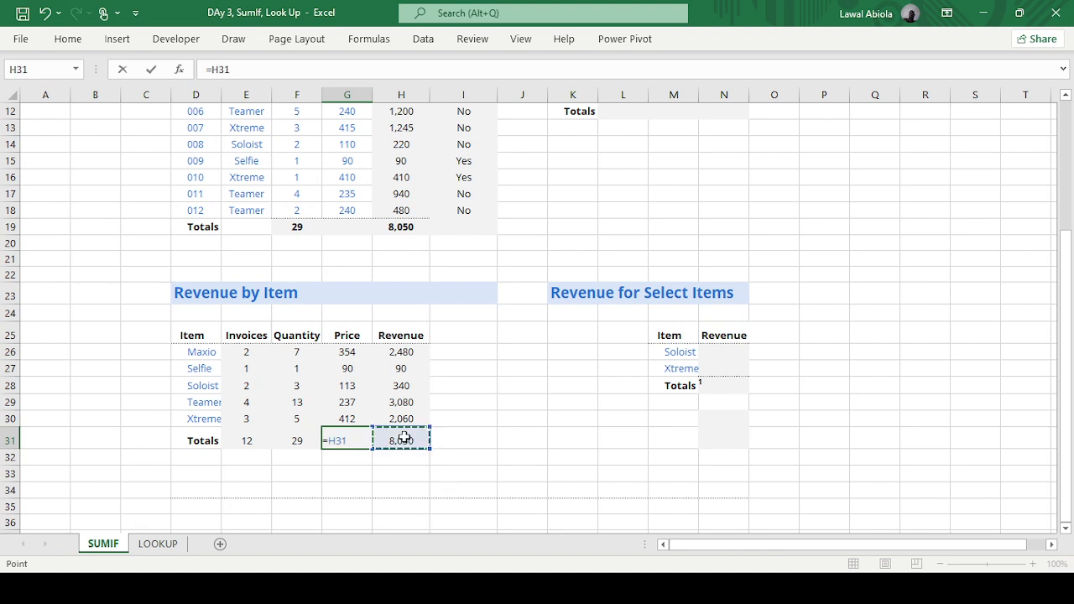
pyautogui.write('/')
pyautogui.click(304, 437)
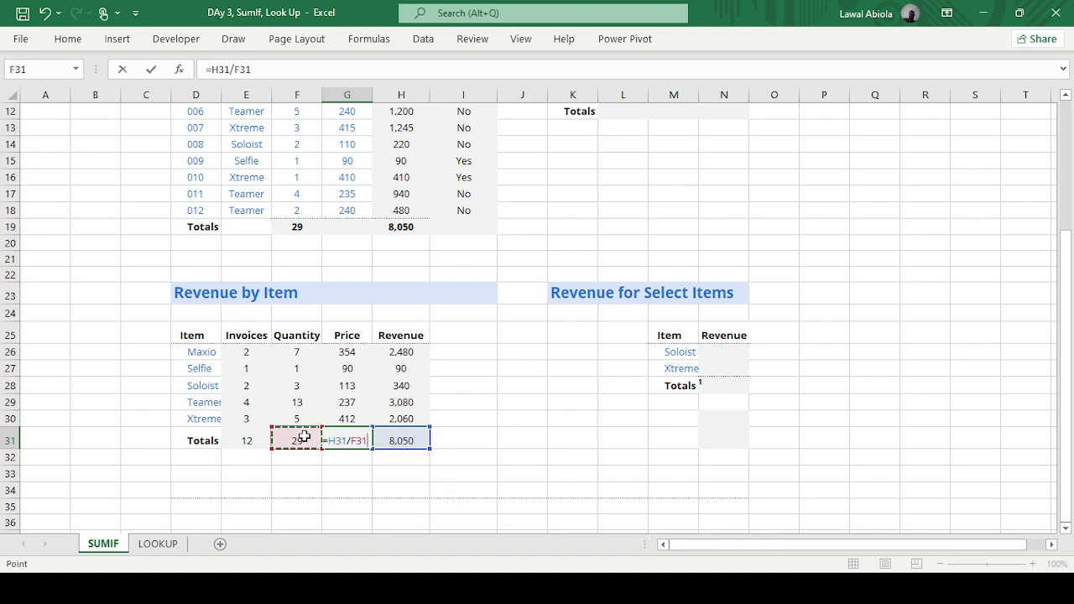
pyautogui.press('Return')
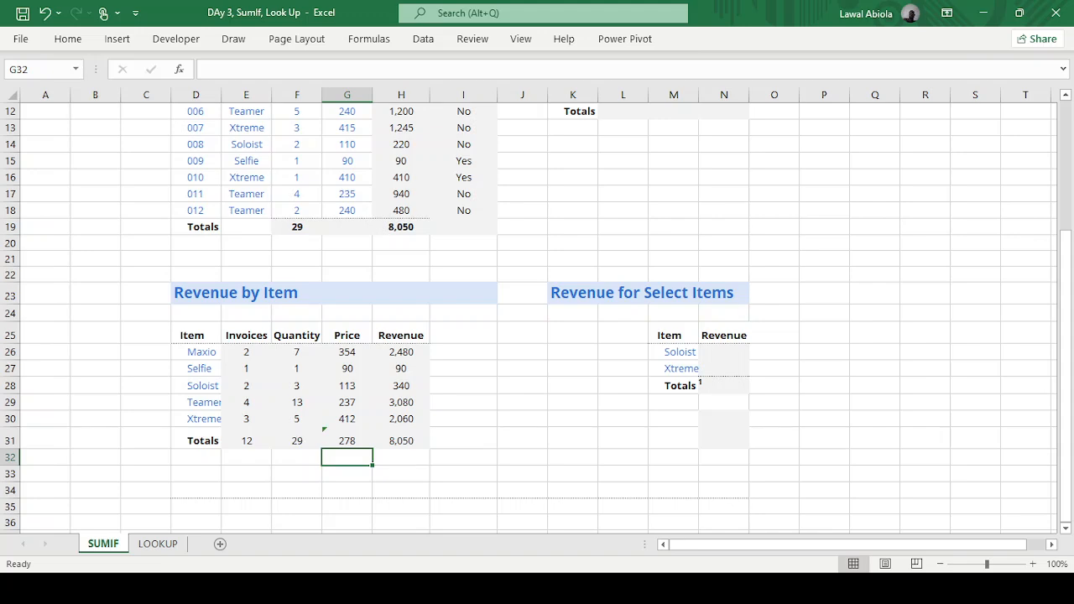
# Review the IF formula behind the Single Item? flag in I7 and the COUNTIF formula in E26
pyautogui.scroll(3, 273, 314)
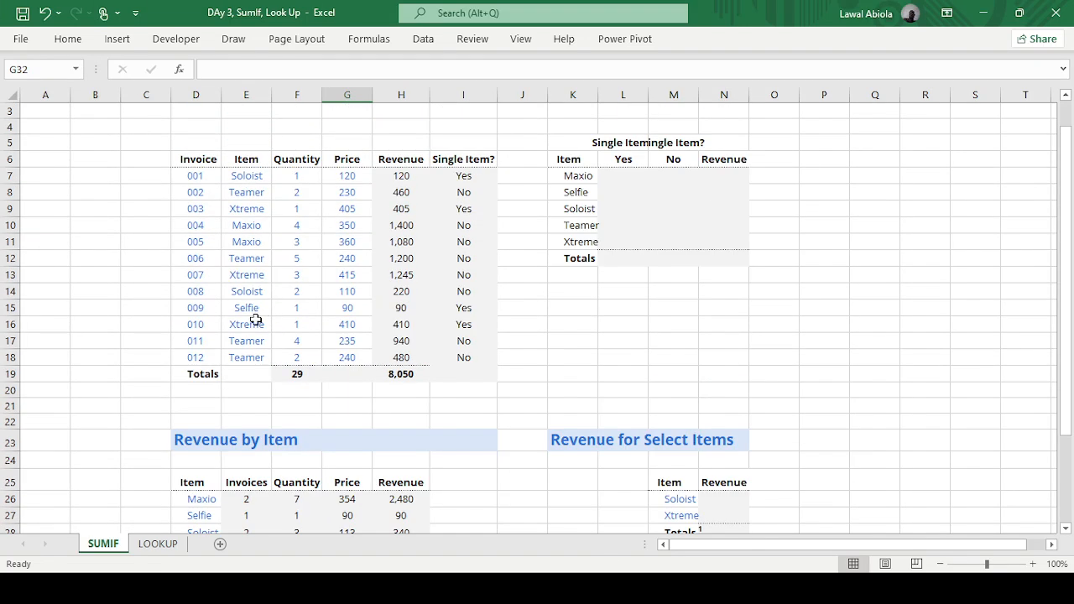
pyautogui.click(457, 172)
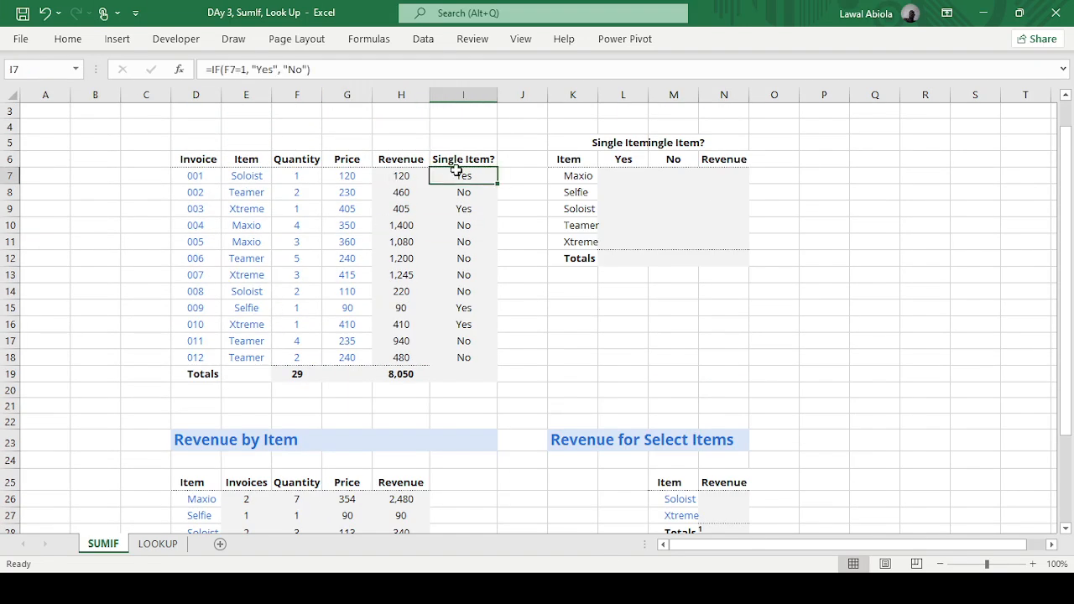
pyautogui.doubleClick(458, 172)
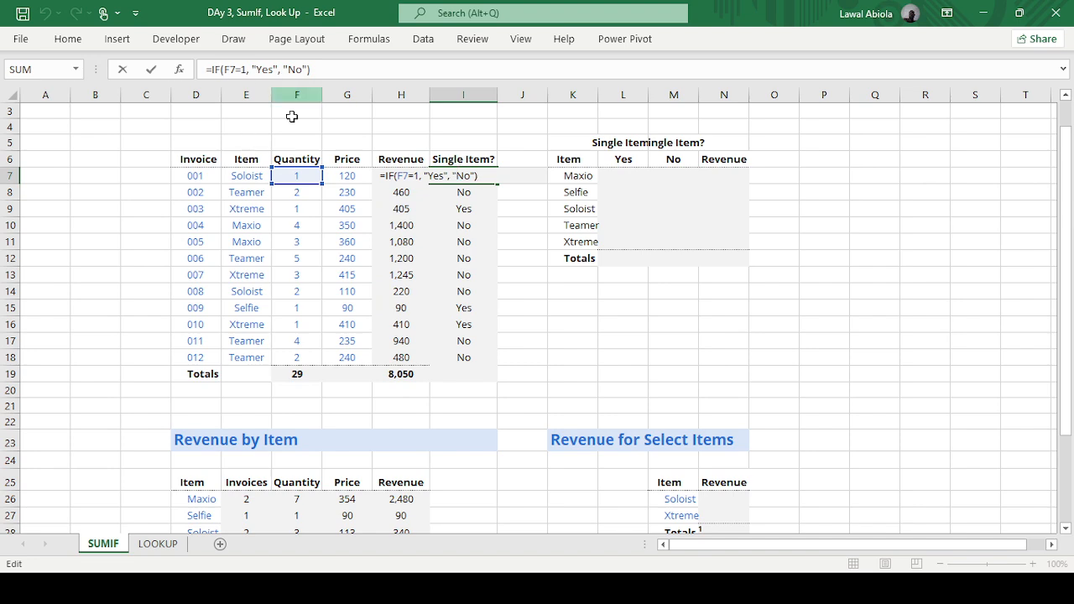
pyautogui.press('Escape')
pyautogui.scroll(-2, 244, 419)
pyautogui.click(252, 400)
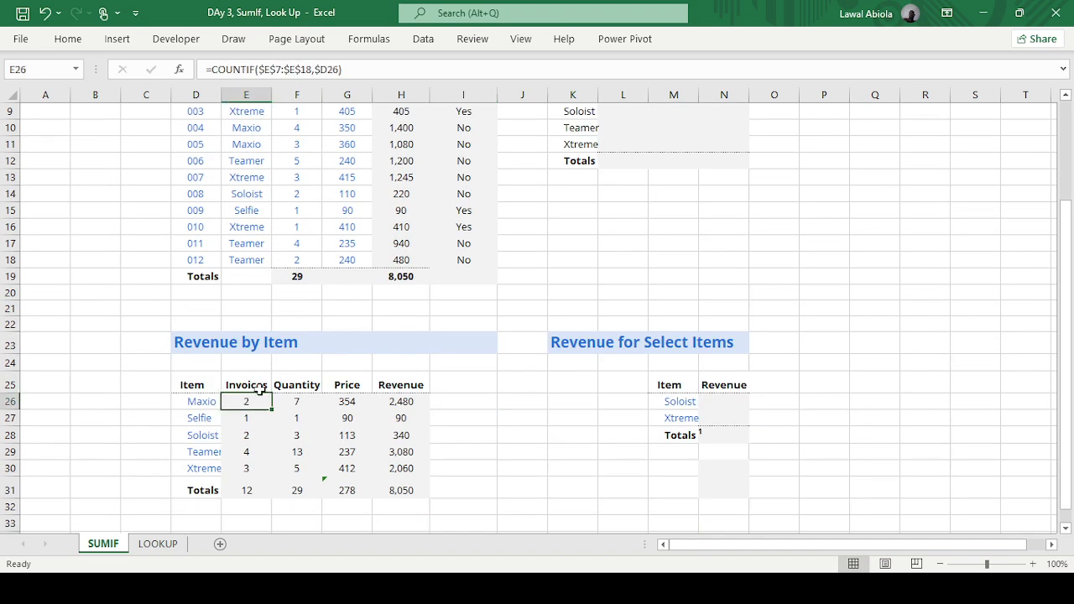
pyautogui.scroll(3, 256, 369)
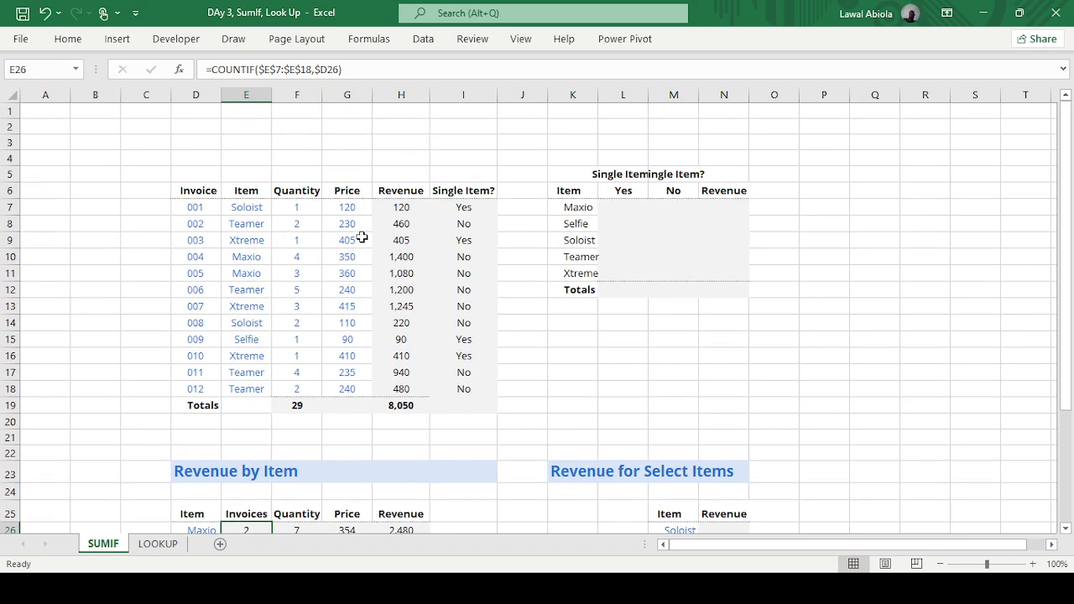
# Review the Revenue by Item summary against the invoice list, including the SUMIF formula behind the Maxio quantity in F26
pyautogui.scroll(-3, 281, 391)
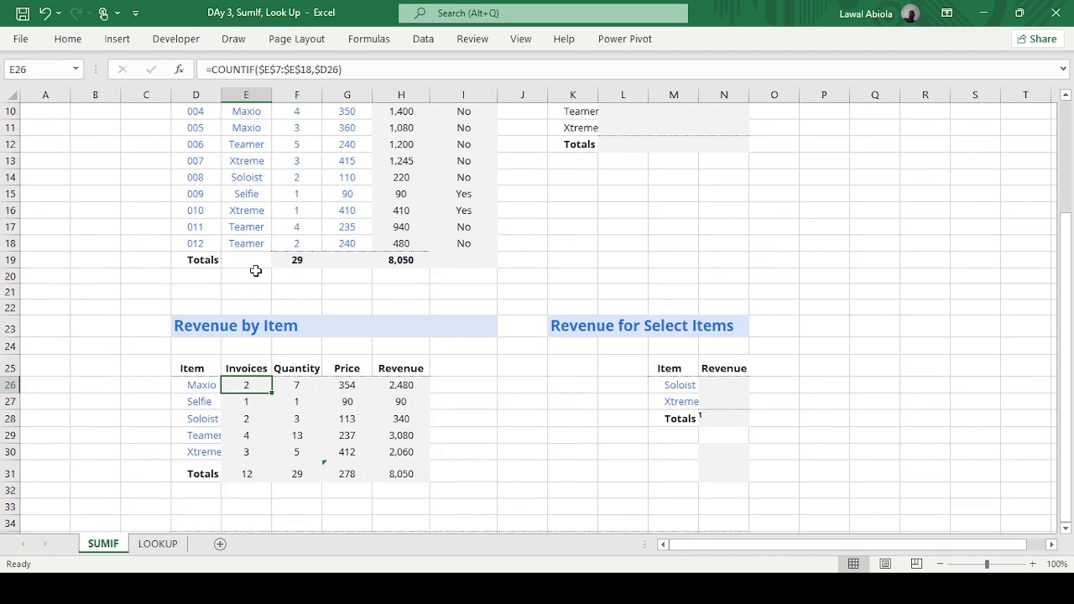
pyautogui.scroll(2, 260, 259)
pyautogui.scroll(-2, 260, 258)
pyautogui.scroll(2, 256, 256)
pyautogui.scroll(-3, 255, 258)
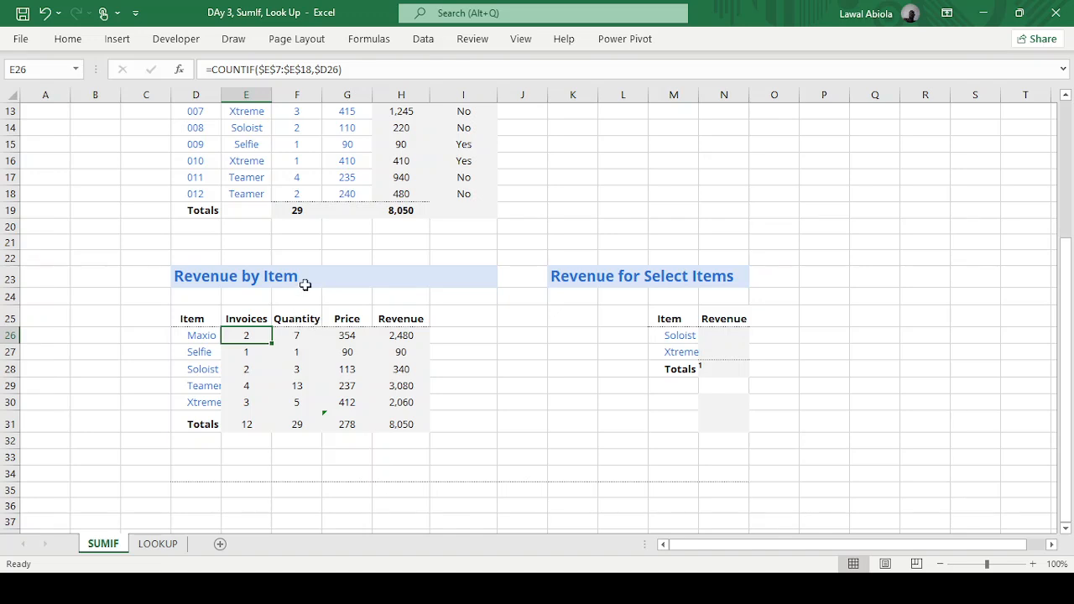
pyautogui.click(294, 339)
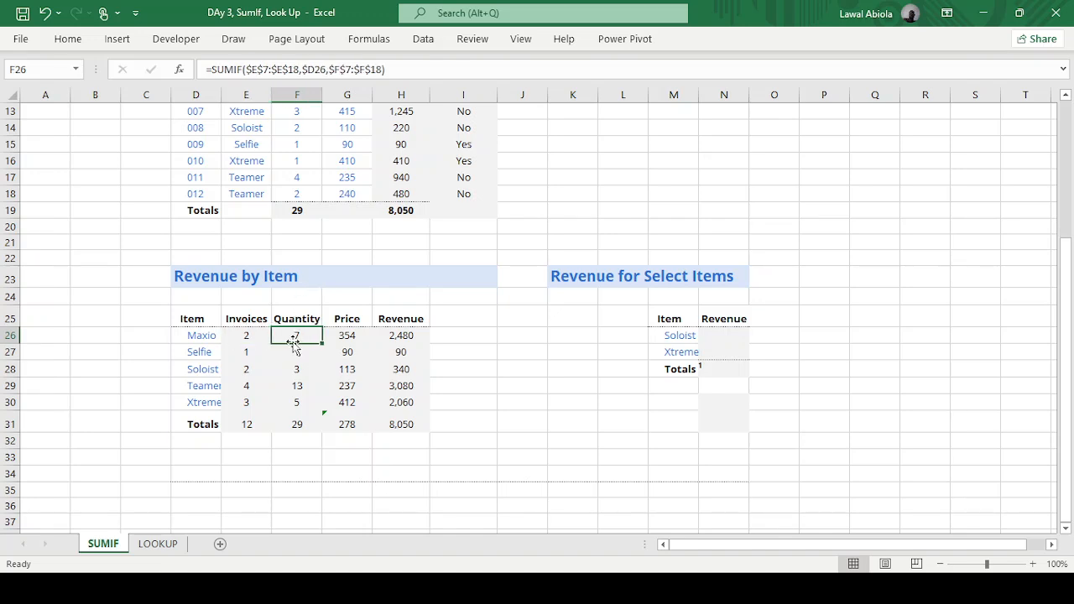
pyautogui.scroll(-5, 294, 344)
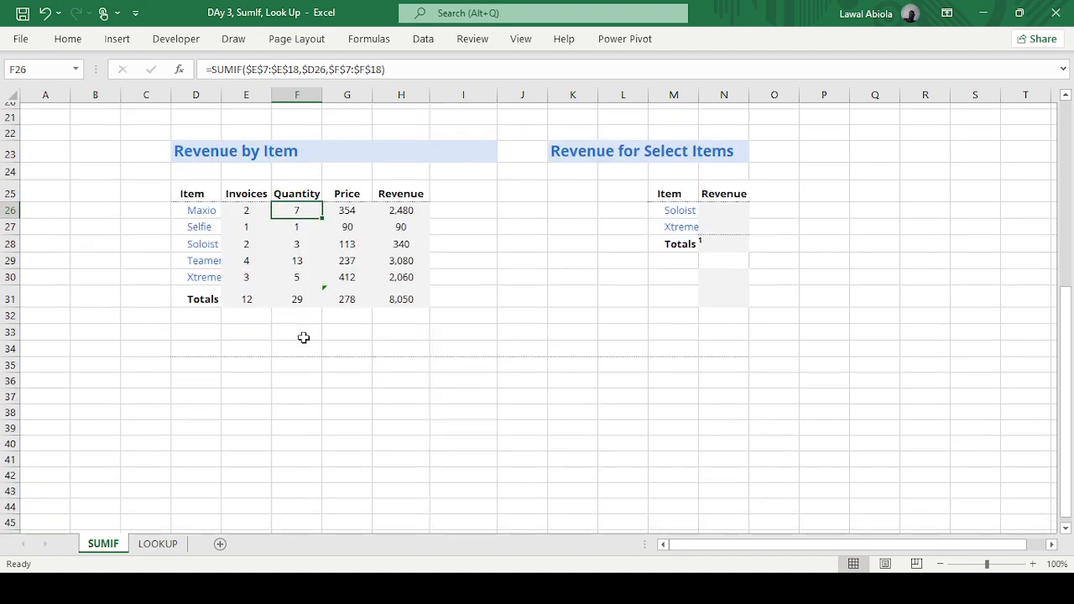
pyautogui.scroll(6, 257, 475)
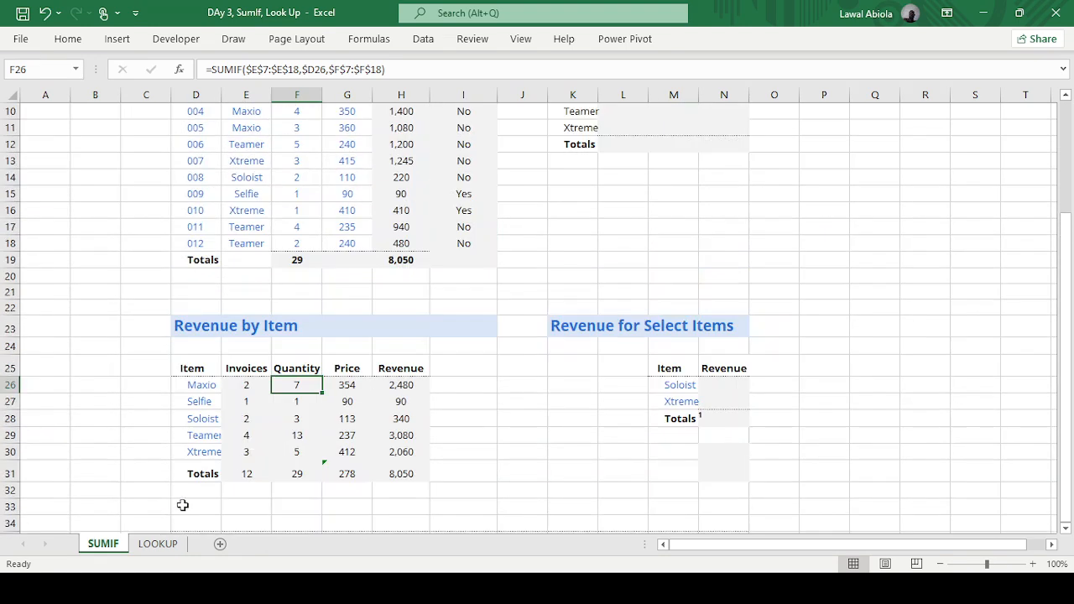
# Open the LOOKUP sheet and look over its Commission Calculations table and the Commission Rates section in rows 4 to 7
pyautogui.click(156, 543)
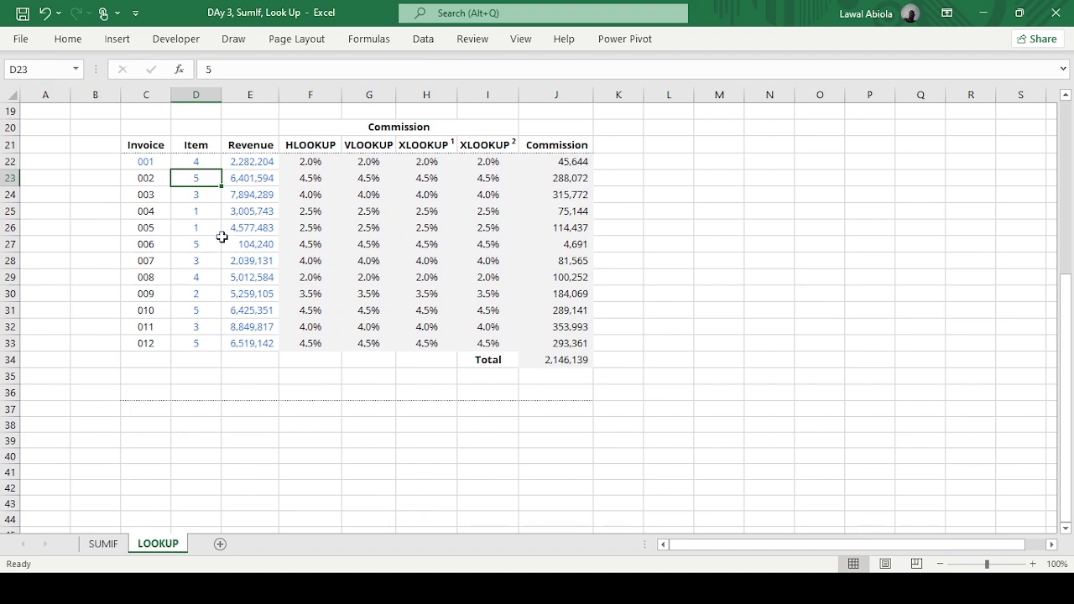
pyautogui.scroll(1, 294, 250)
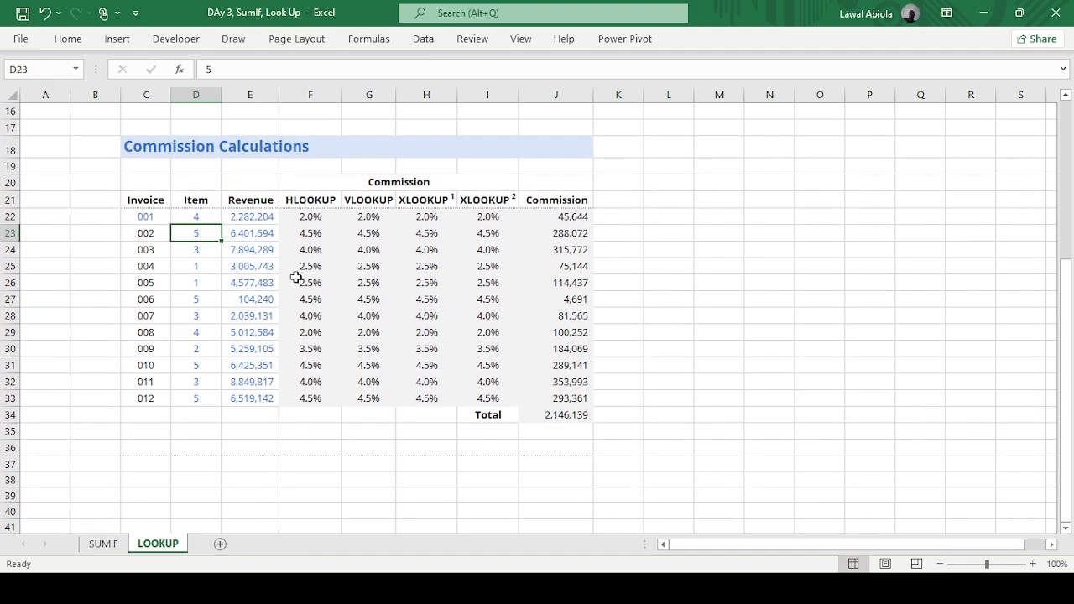
pyautogui.scroll(4, 296, 277)
pyautogui.scroll(-1, 296, 273)
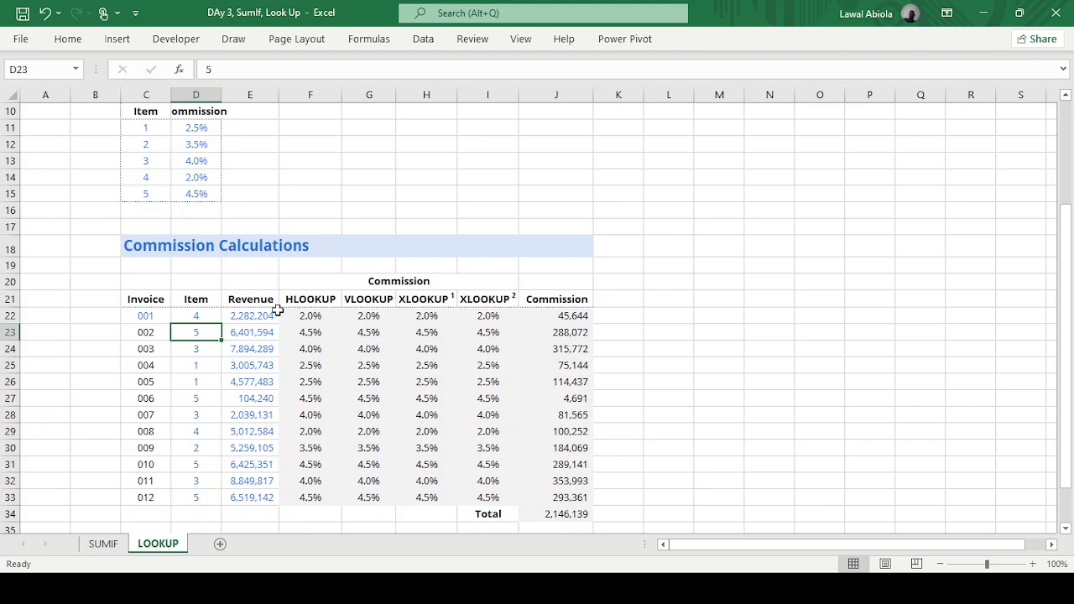
pyautogui.scroll(2, 315, 236)
pyautogui.scroll(1, 316, 237)
pyautogui.moveTo(41, 168); pyautogui.dragTo(45, 194)
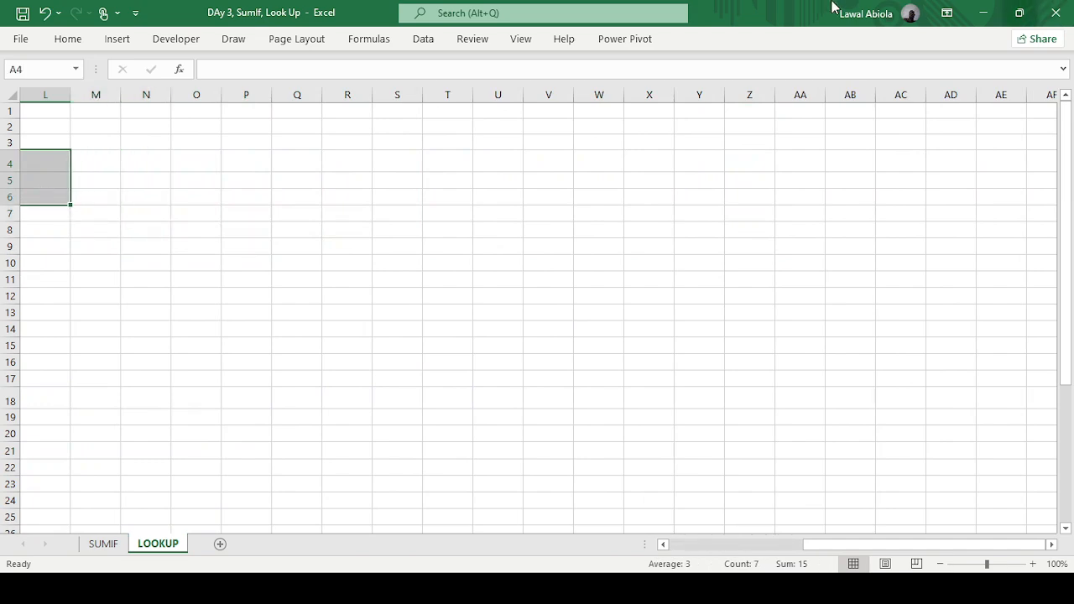
pyautogui.hscroll(-4, 501, 551)
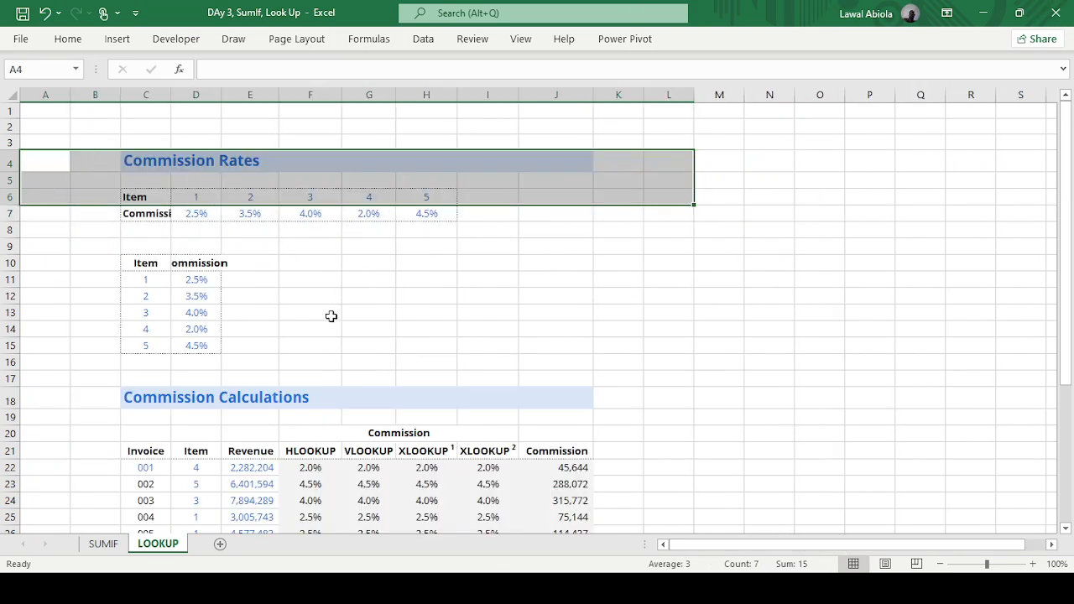
# Examine the vertical commission rate table and the HLOOKUP, VLOOKUP and XLOOKUP columns of the Commission Calculations table
pyautogui.scroll(-2, 272, 256)
pyautogui.click(270, 193)
pyautogui.moveTo(88, 170); pyautogui.dragTo(250, 415)
pyautogui.click(779, 352)
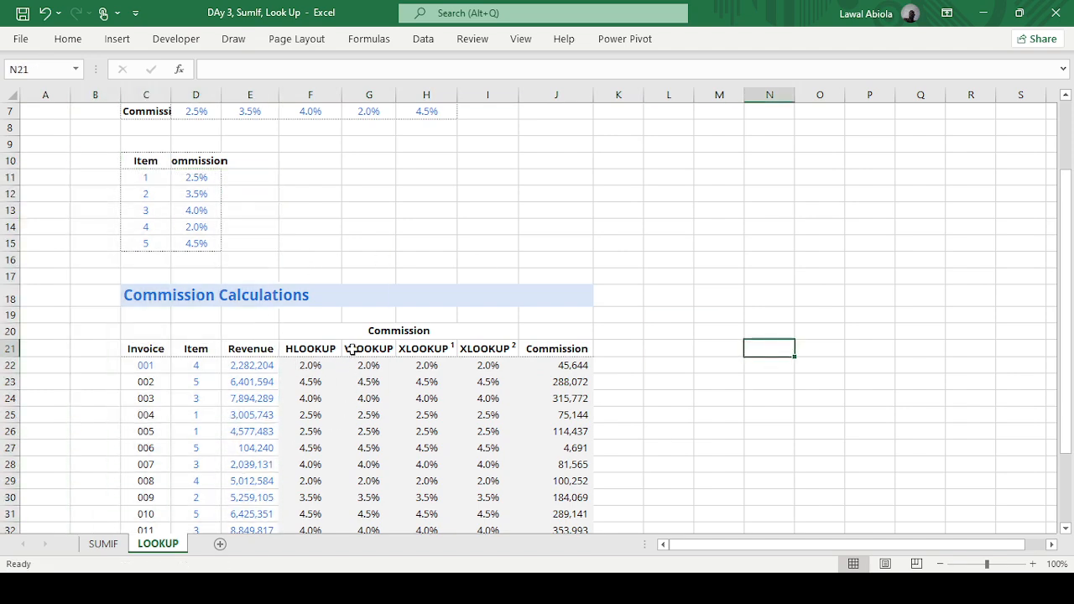
pyautogui.scroll(-2, 312, 357)
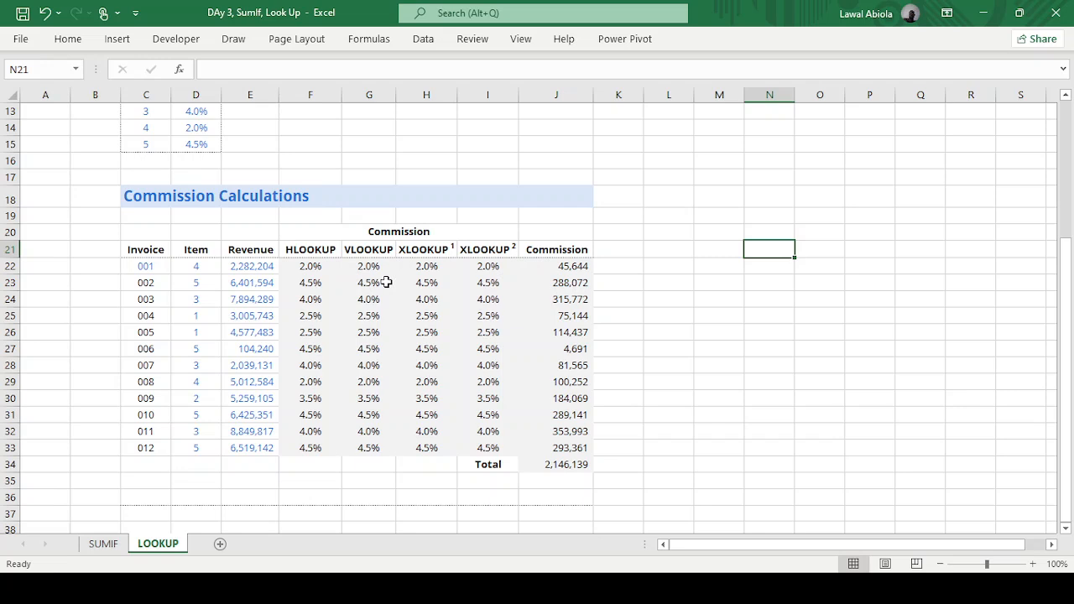
pyautogui.click(414, 252)
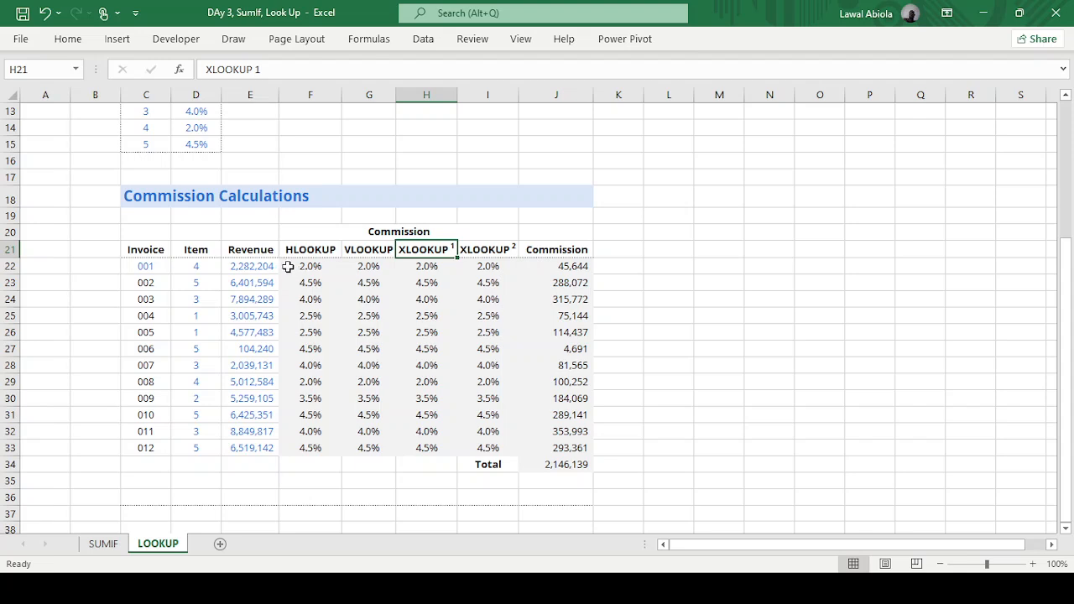
# Clear the existing lookup and commission formulas from F22:J33 and the commission total in J34
pyautogui.click(287, 266)
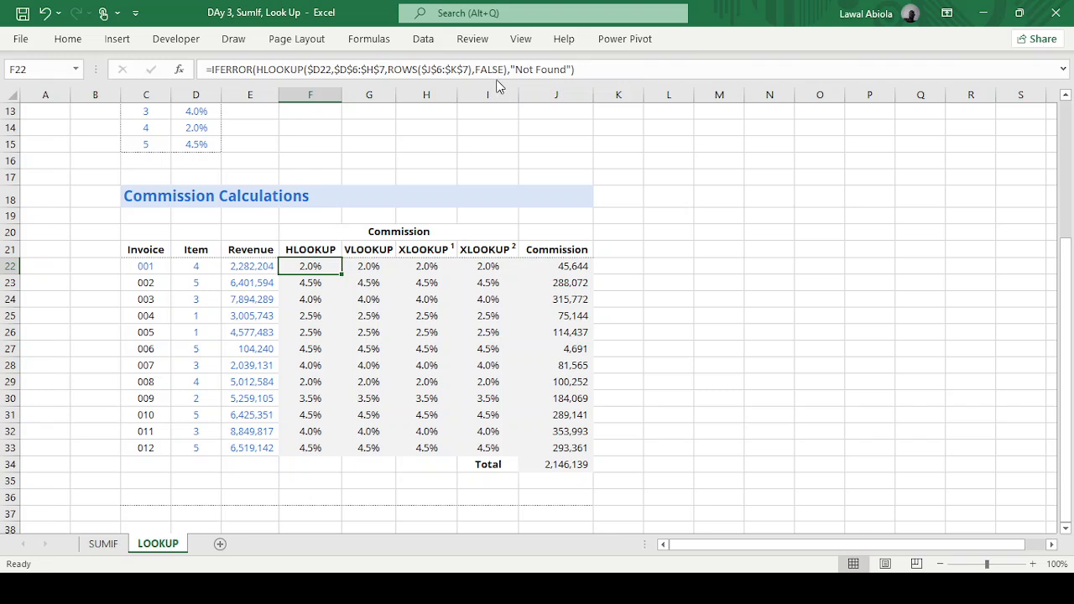
pyautogui.hotkey('shift', 'Right')
pyautogui.hotkey('shift', 'Right')
pyautogui.hotkey('shift', 'Right')
pyautogui.hotkey('shift', 'Right')
pyautogui.hotkey('shift', 'Down')
pyautogui.hotkey('shift', 'Down')
pyautogui.hotkey('shift', 'Down')
pyautogui.hotkey('shift', 'Down')
pyautogui.hotkey('shift', 'Down')
pyautogui.hotkey('shift', 'Down')
pyautogui.hotkey('shift', 'Down')
pyautogui.hotkey('shift', 'Down')
pyautogui.hotkey('shift', 'Down')
pyautogui.hotkey('shift', 'Down')
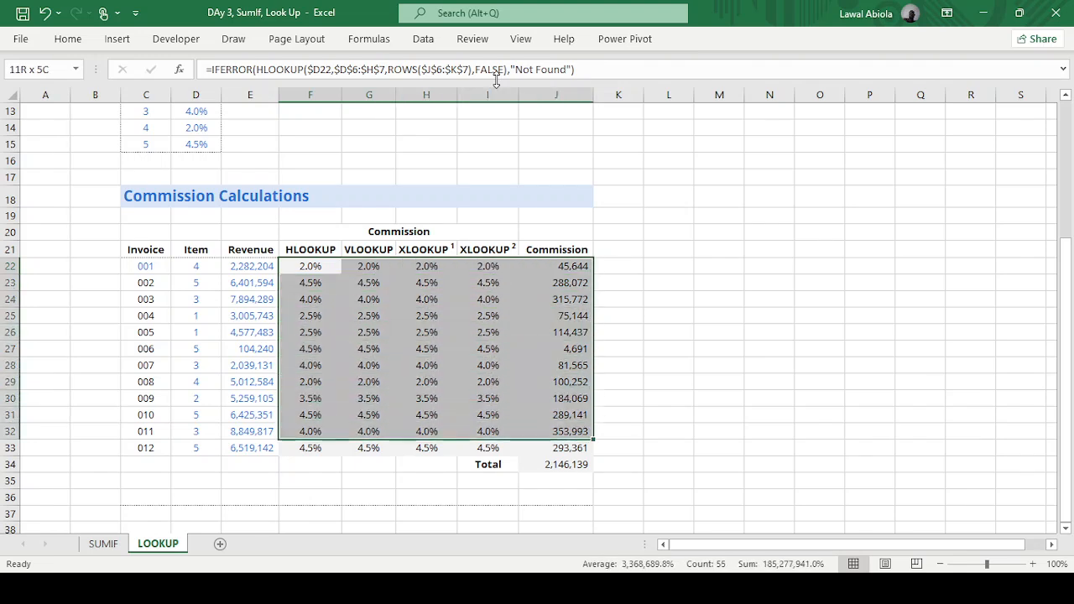
pyautogui.hotkey('shift', 'Down')
pyautogui.press('Delete')
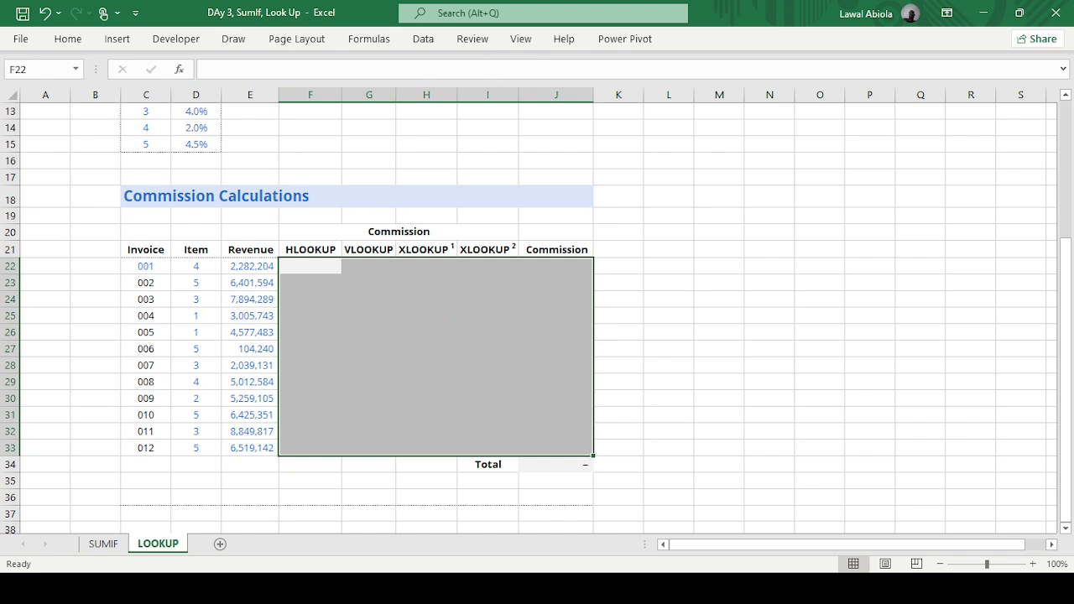
pyautogui.click(563, 462)
pyautogui.press('Delete')
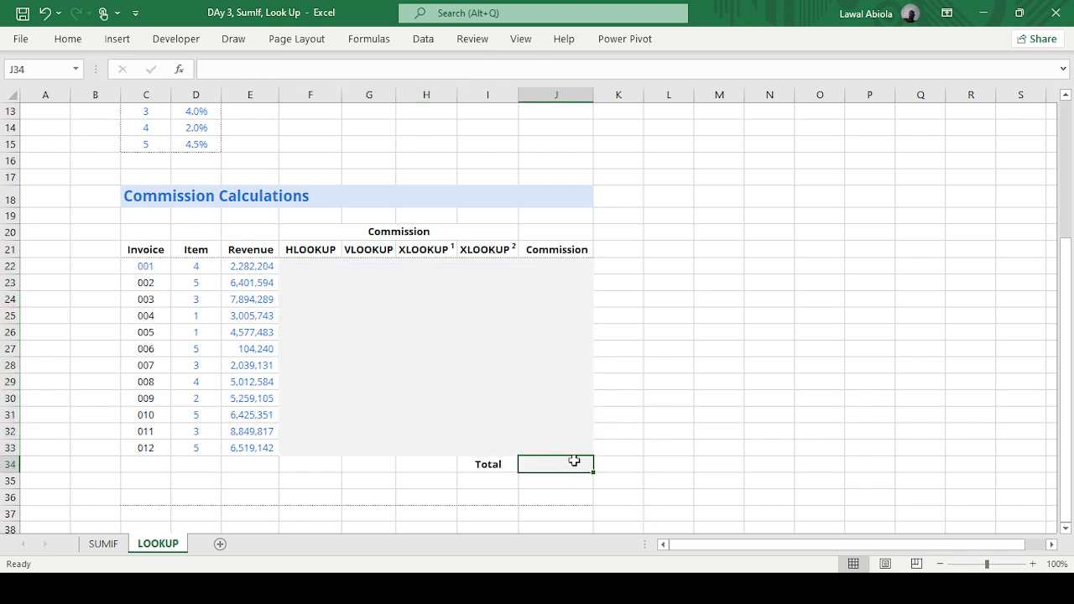
# Begin an HLOOKUP formula in F22 for the commission rate of invoice 001
pyautogui.moveTo(463, 352); pyautogui.dragTo(461, 332)
pyautogui.click(300, 254)
pyautogui.click(307, 265)
pyautogui.write('=hlo')
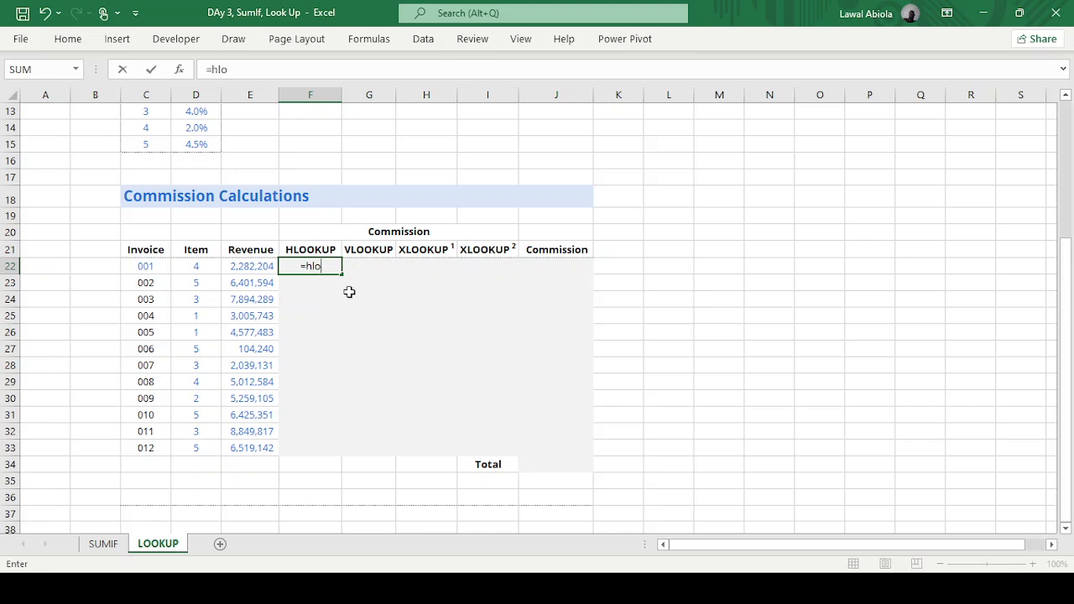
pyautogui.press('Tab')
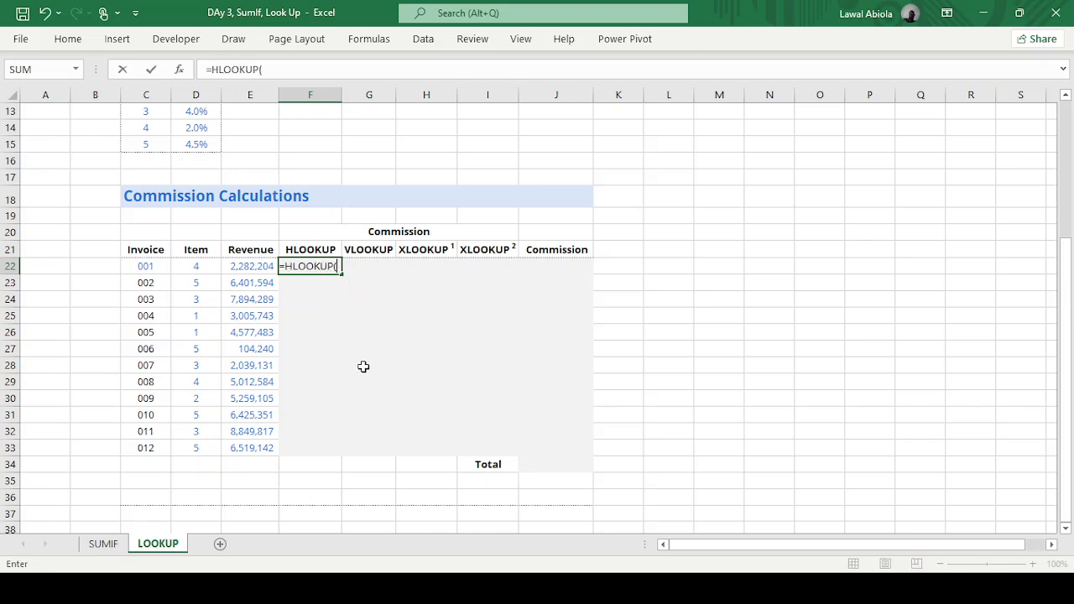
pyautogui.scroll(4, 335, 348)
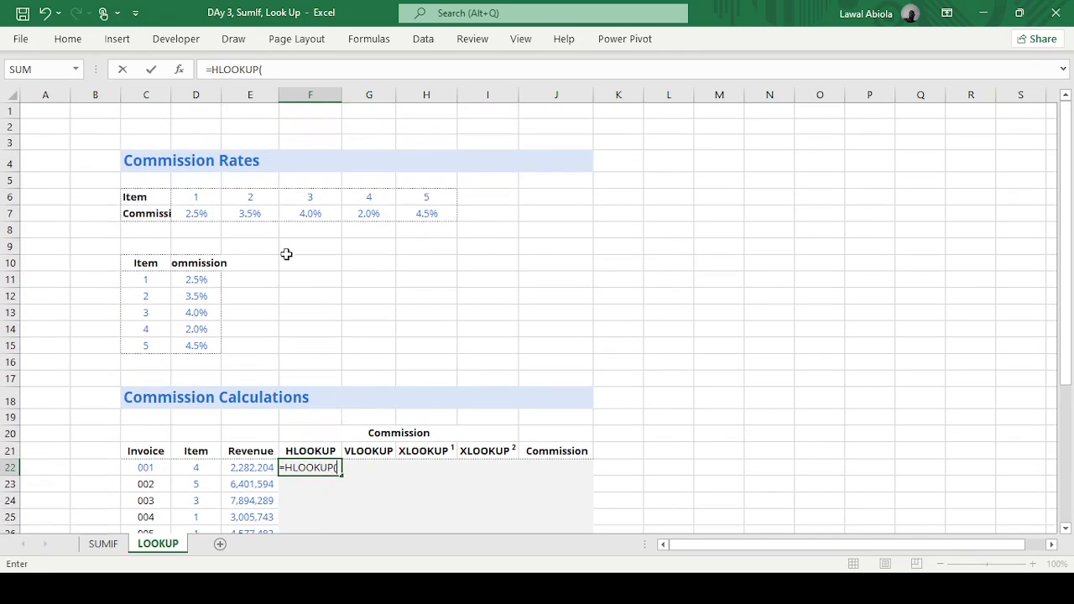
pyautogui.scroll(-1, 297, 269)
pyautogui.moveTo(202, 154); pyautogui.dragTo(419, 169)
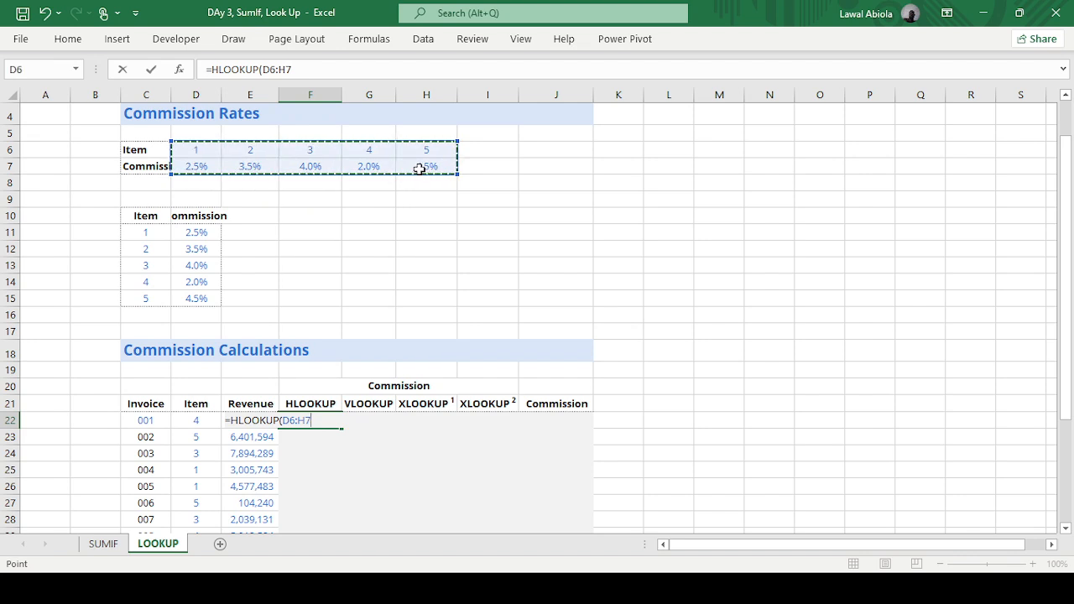
pyautogui.write(',')
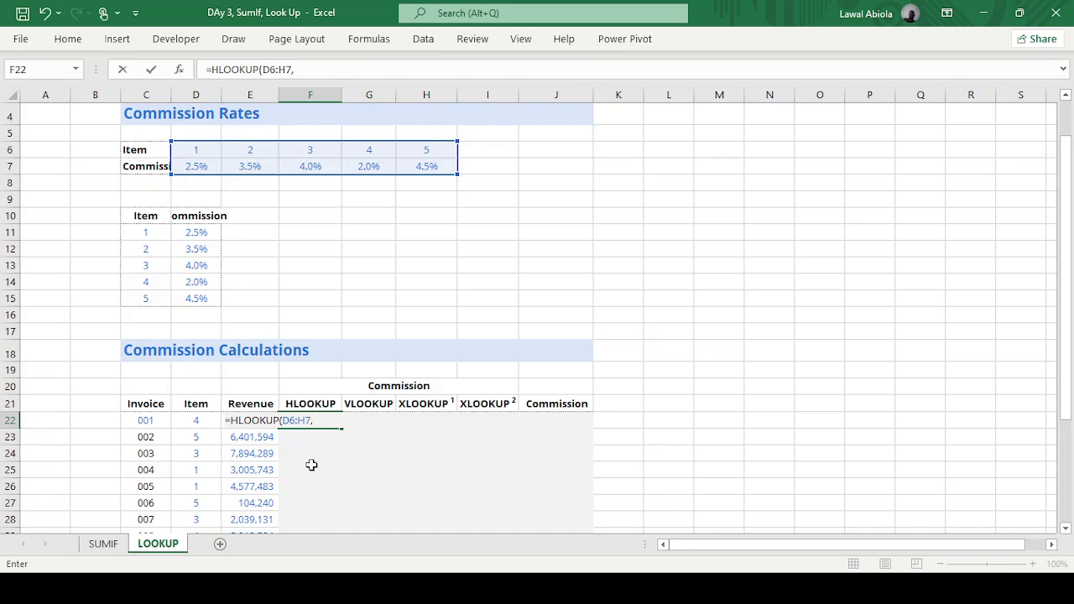
pyautogui.press('BackSpace')
pyautogui.press('BackSpace')
pyautogui.press('BackSpace')
pyautogui.press('BackSpace')
pyautogui.press('BackSpace')
pyautogui.press('BackSpace')
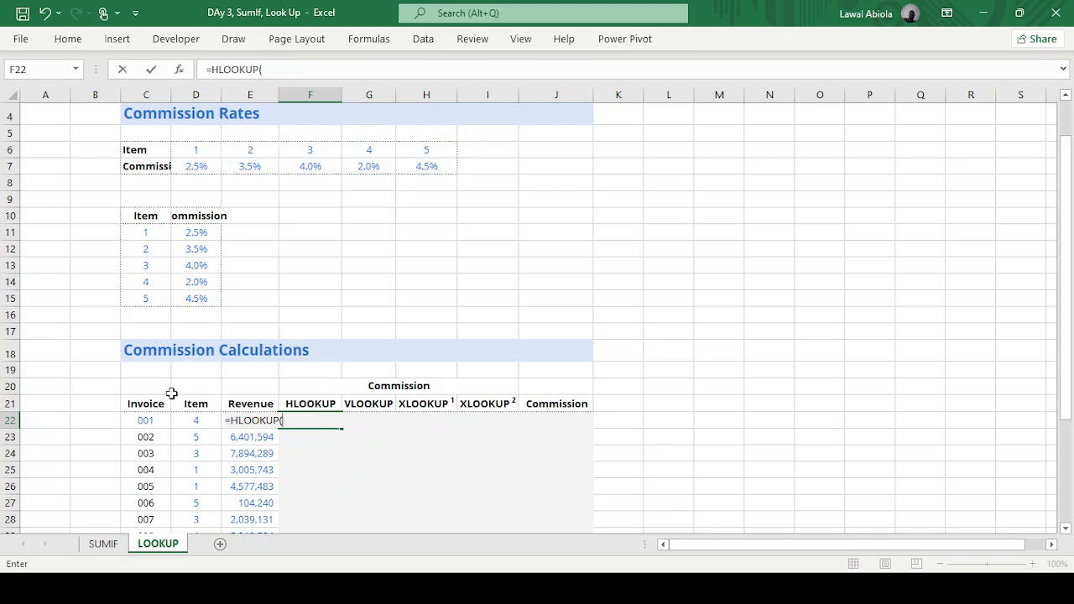
# Complete the F22 formula as =HLOOKUP(D22,D6:H7,2,FALSE), looking up the invoice's item in the horizontal rates table
pyautogui.click(198, 421)
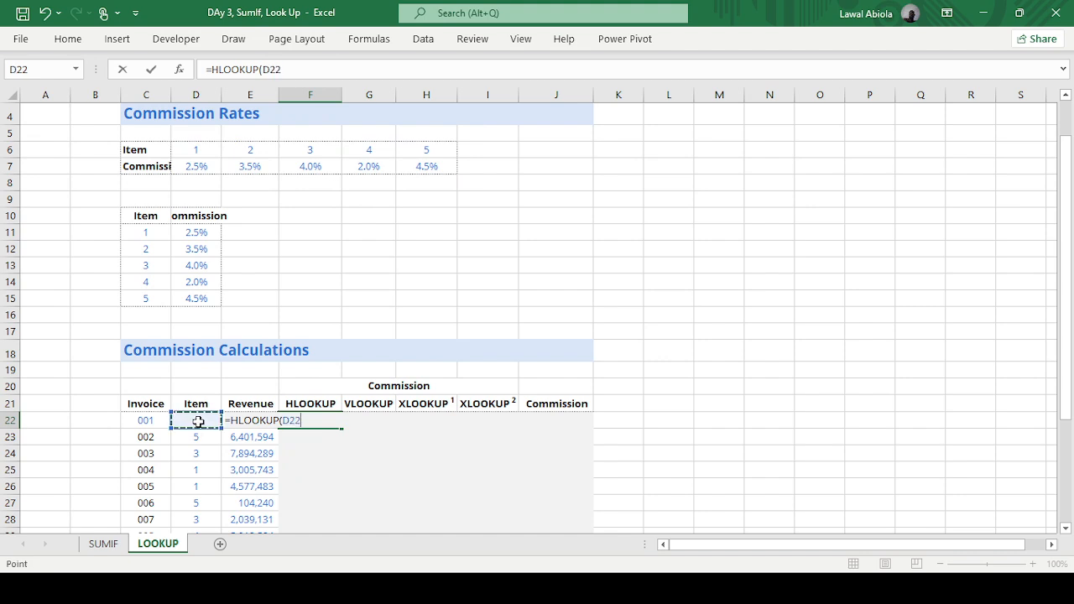
pyautogui.write(',')
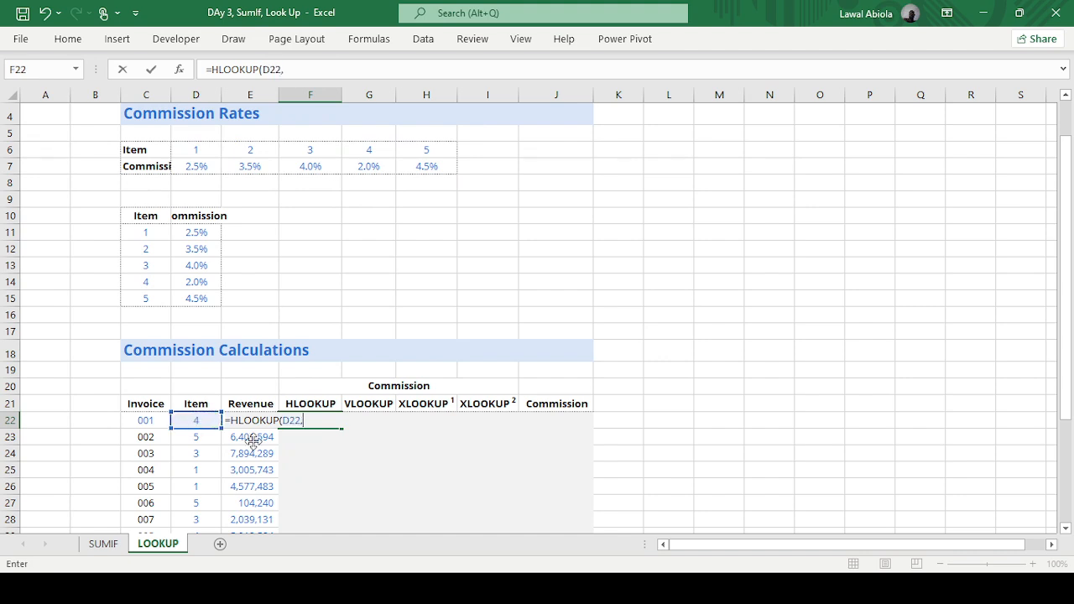
pyautogui.scroll(1, 363, 462)
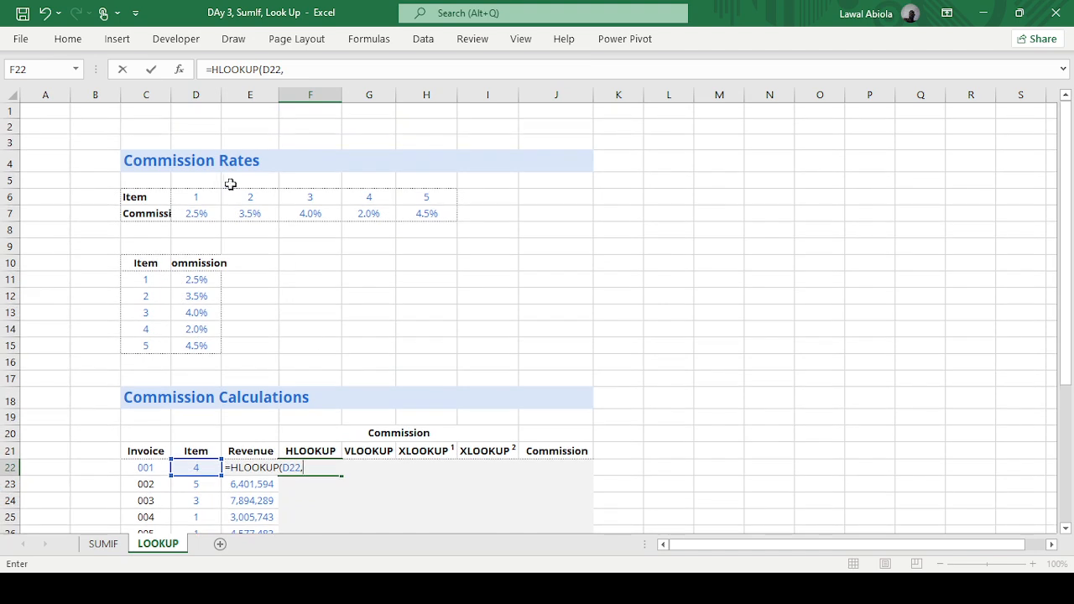
pyautogui.moveTo(196, 194); pyautogui.dragTo(404, 207)
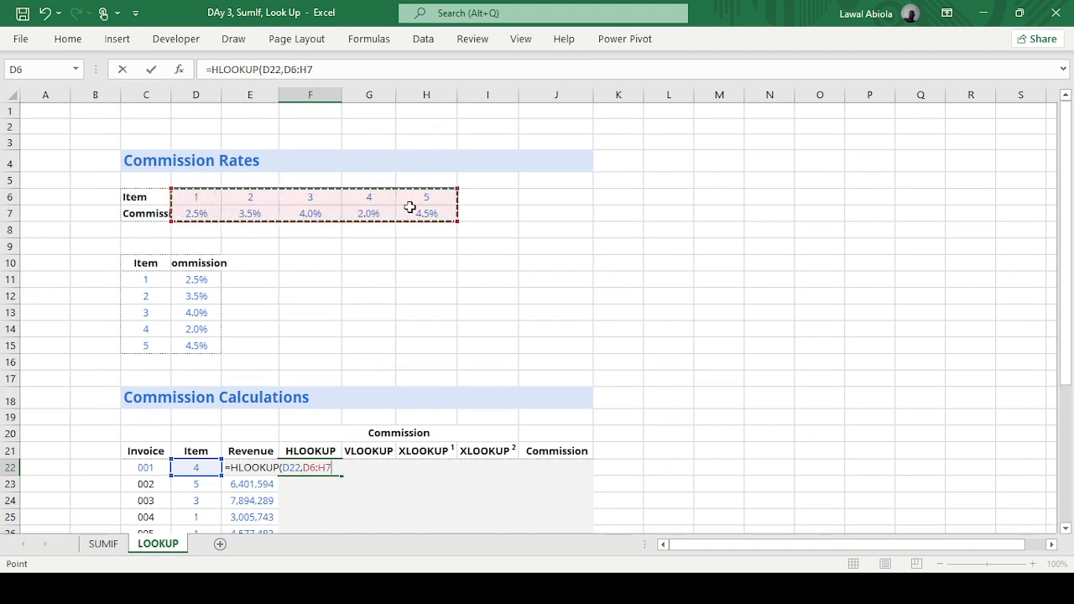
pyautogui.scroll(-1, 407, 206)
pyautogui.write(',2,')
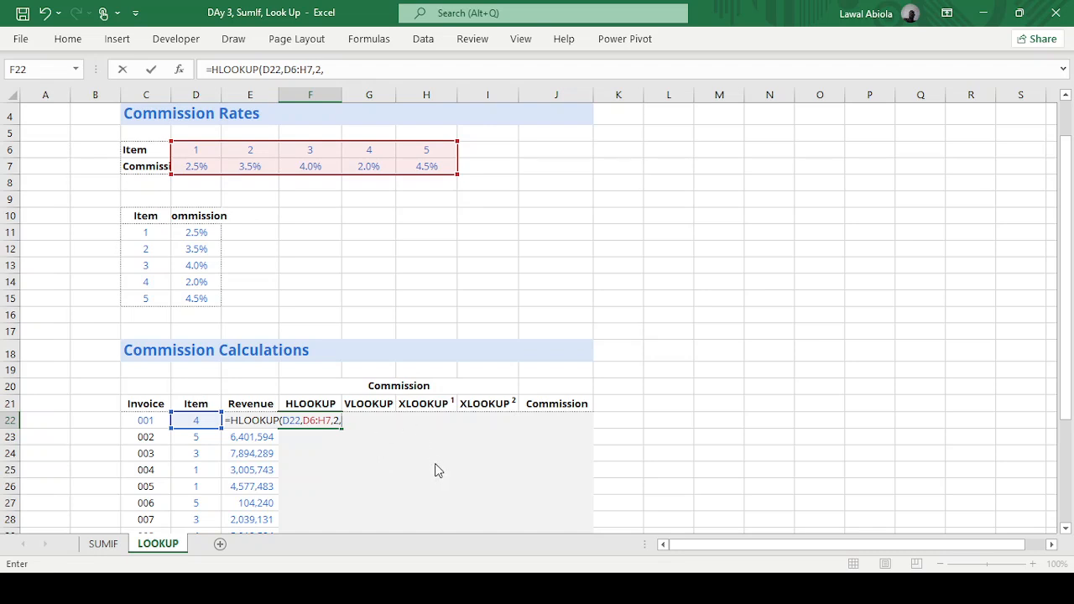
pyautogui.write('FALSE')
pyautogui.press('Return')
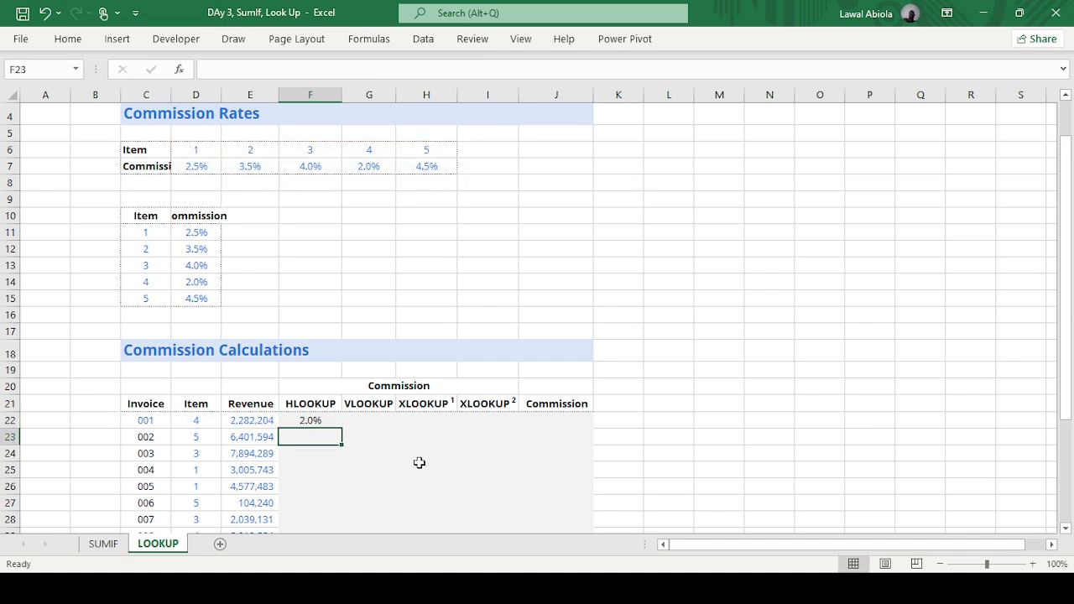
# Insert a blank row 7 between the Item and Commission rows of the horizontal rates table
pyautogui.click(10, 165)
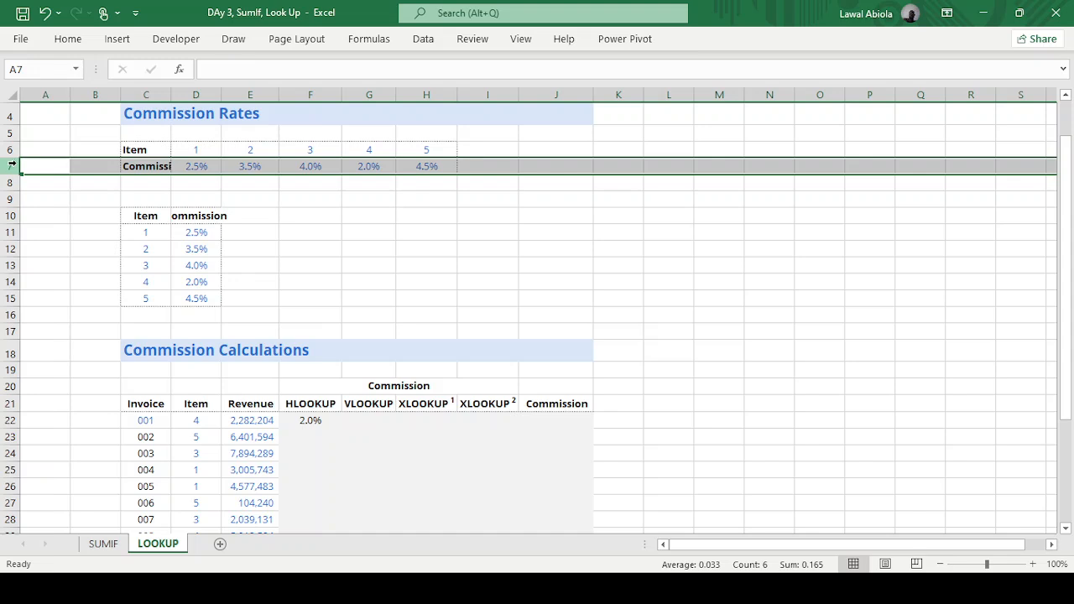
pyautogui.press('alt')
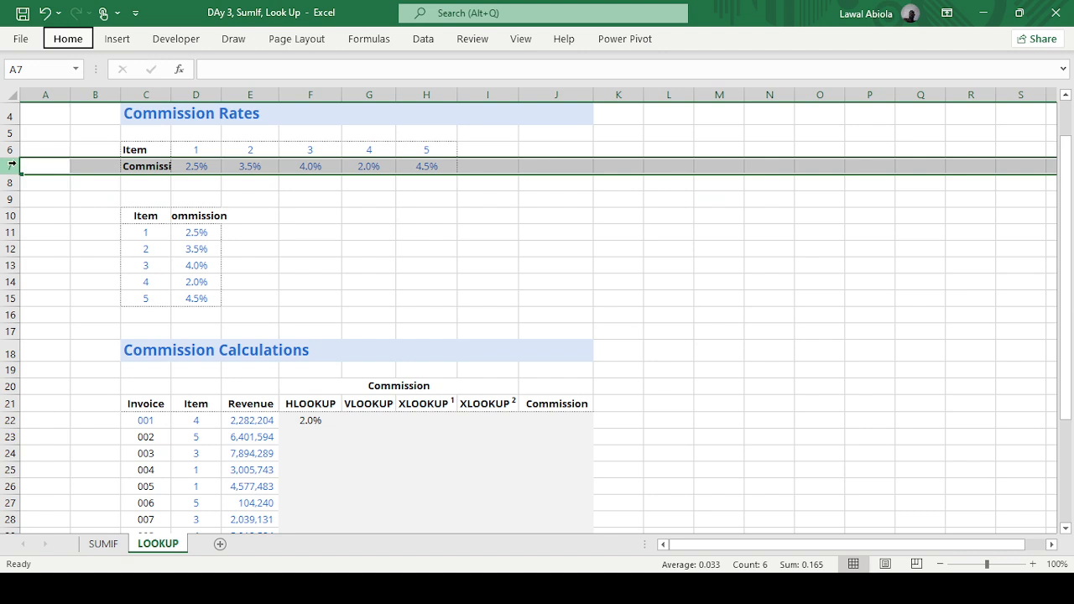
pyautogui.press('h')
pyautogui.press('i')
pyautogui.press('r')
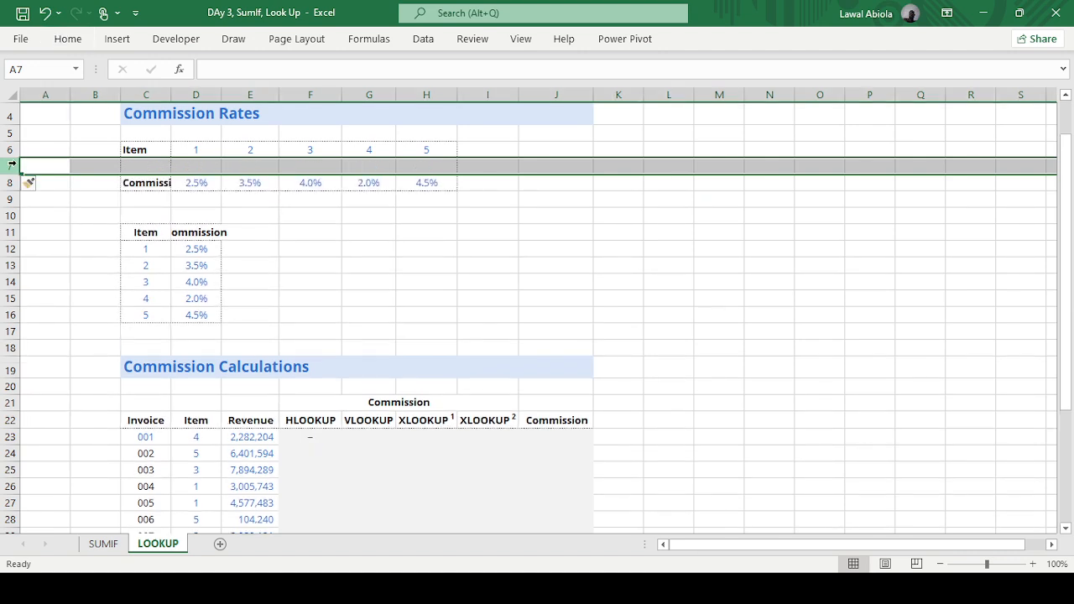
# Replace the row index 2 in F23's HLOOKUP with ROWS(J6:K8), and delete the blank row 7 from the horizontal rates table
pyautogui.click(313, 438)
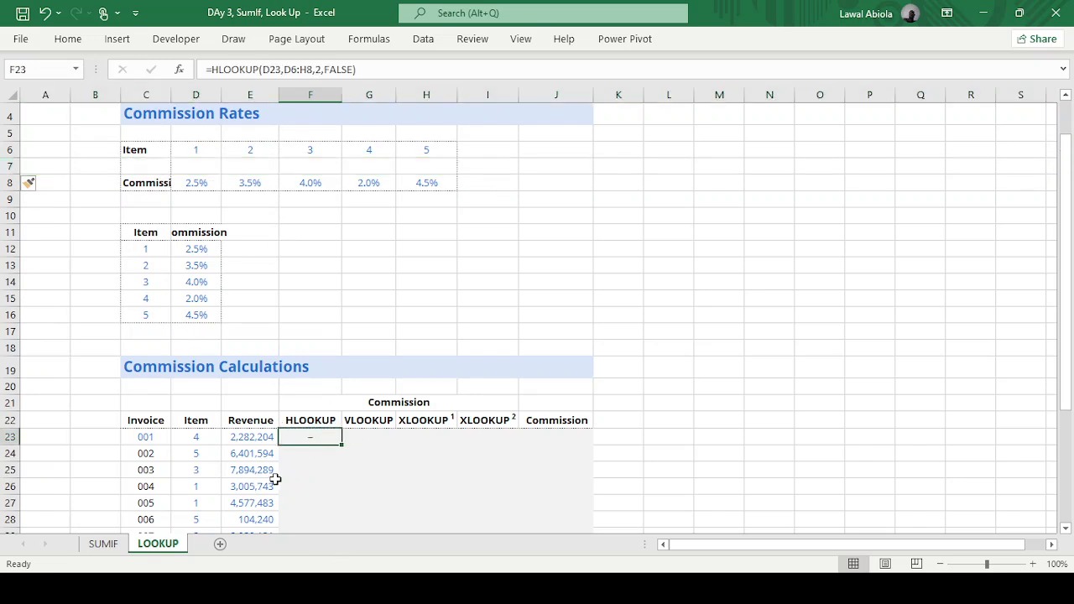
pyautogui.doubleClick(322, 437)
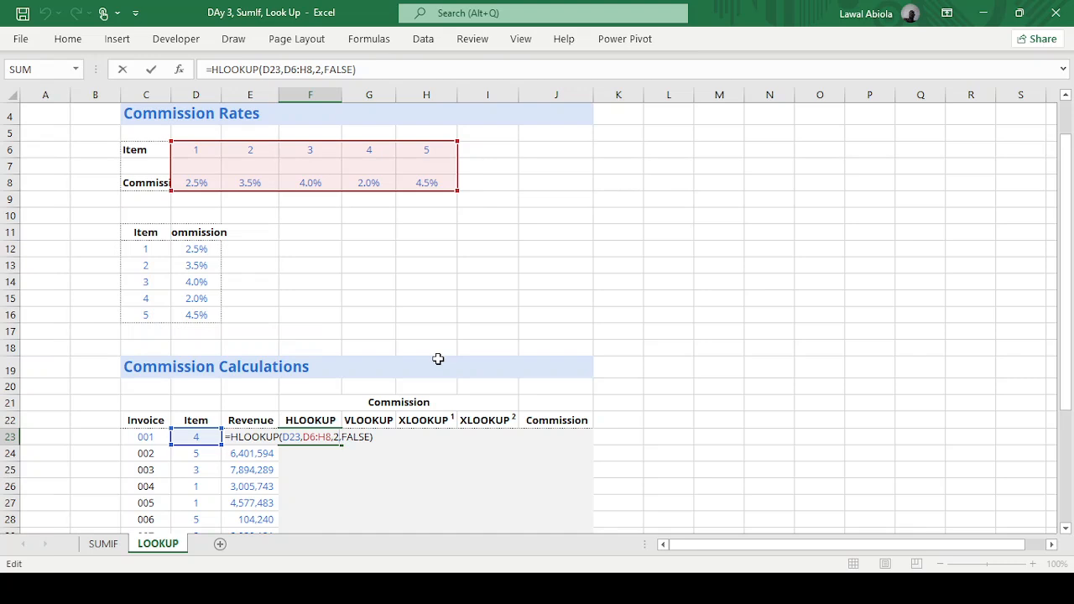
pyautogui.press('BackSpace')
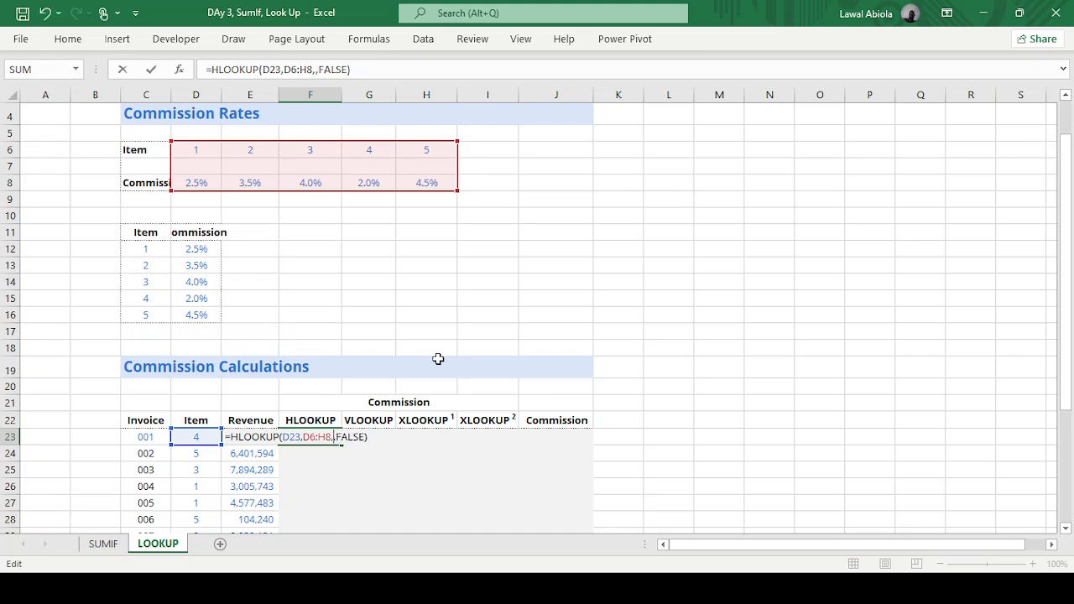
pyautogui.write('rows')
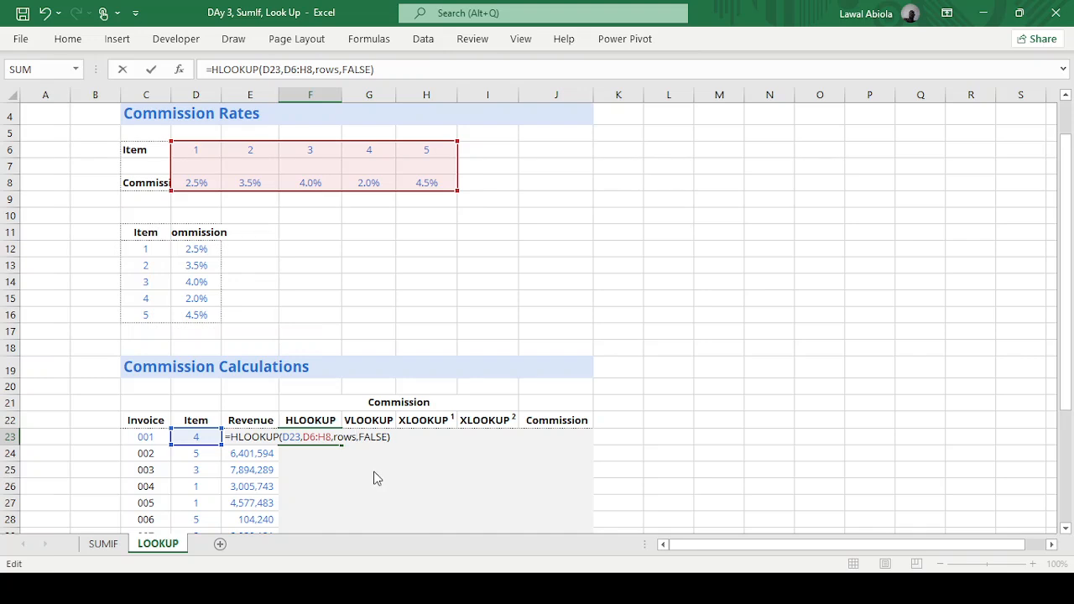
pyautogui.press('Tab')
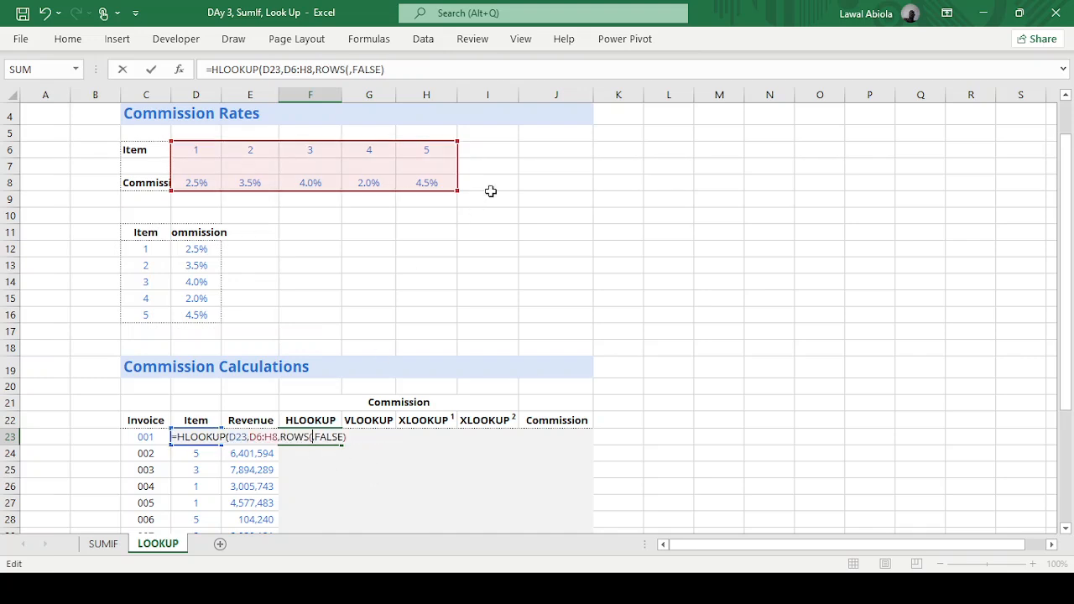
pyautogui.moveTo(532, 151); pyautogui.dragTo(628, 185)
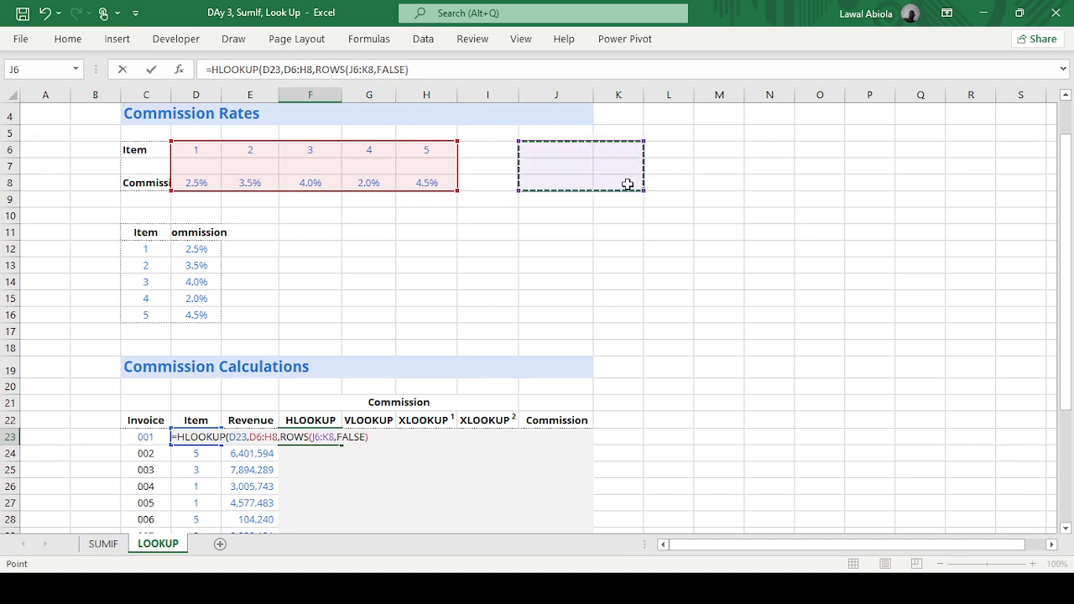
pyautogui.write(')')
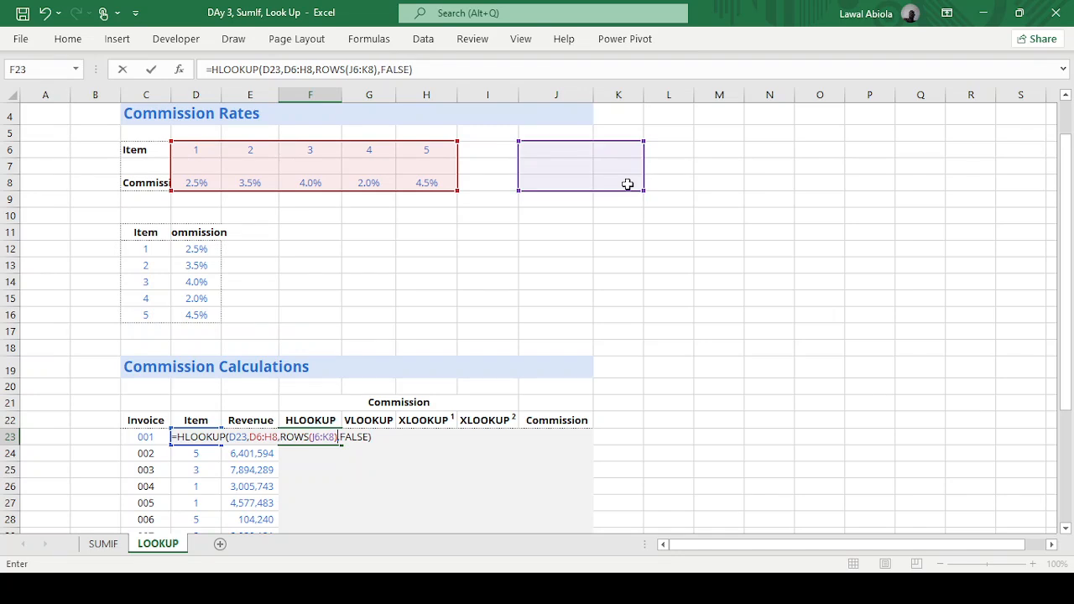
pyautogui.press('Return')
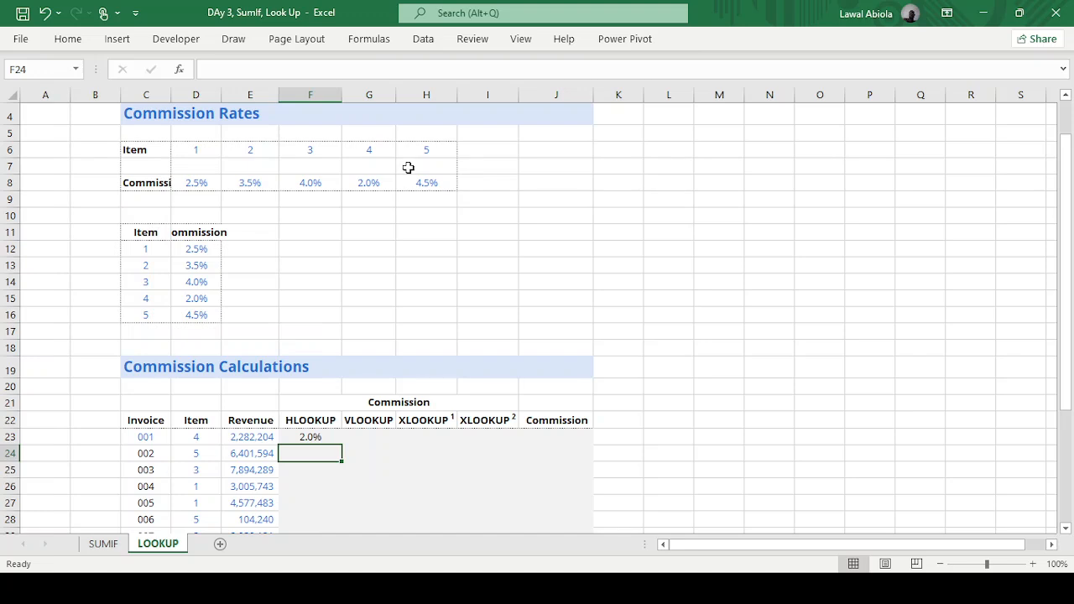
pyautogui.click(8, 165)
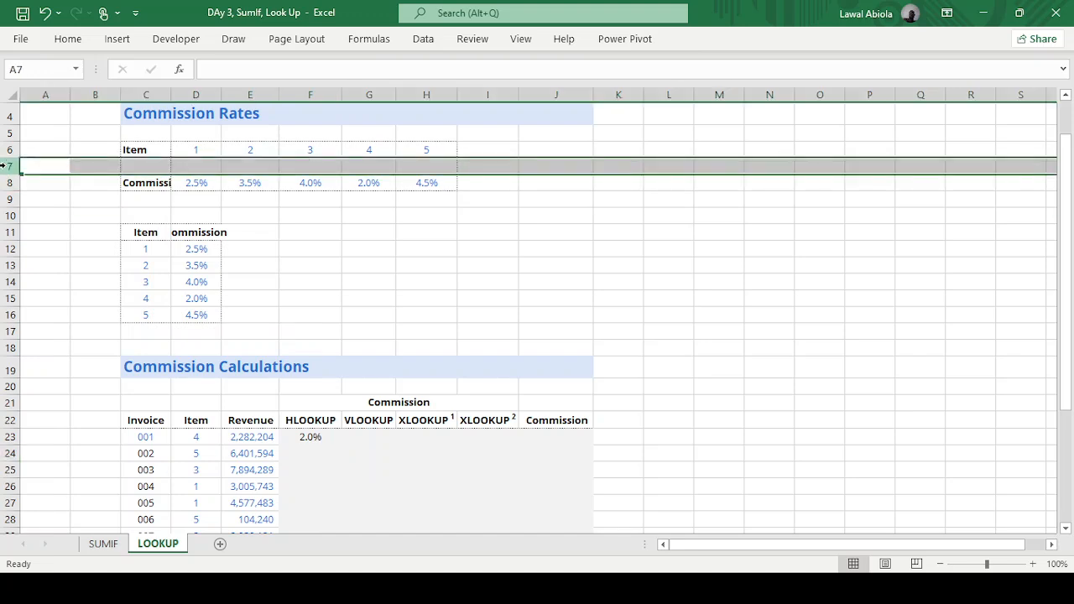
pyautogui.hotkey('ctrl', '-')
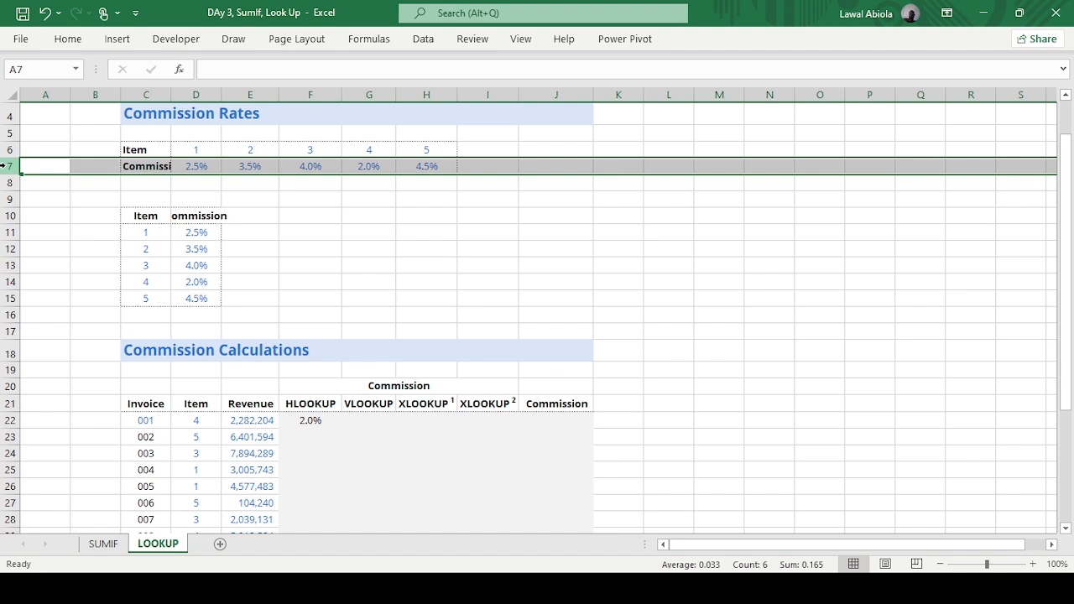
# Begin a VLOOKUP formula in G22 that looks up item D22 in the vertical rates table C11:D15
pyautogui.click(357, 422)
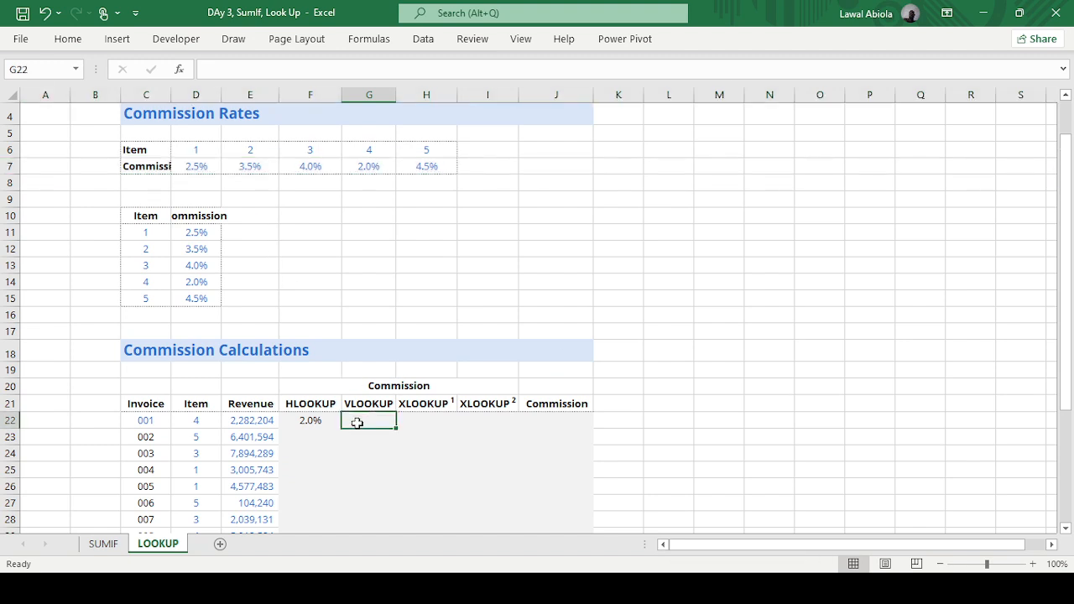
pyautogui.write('=')
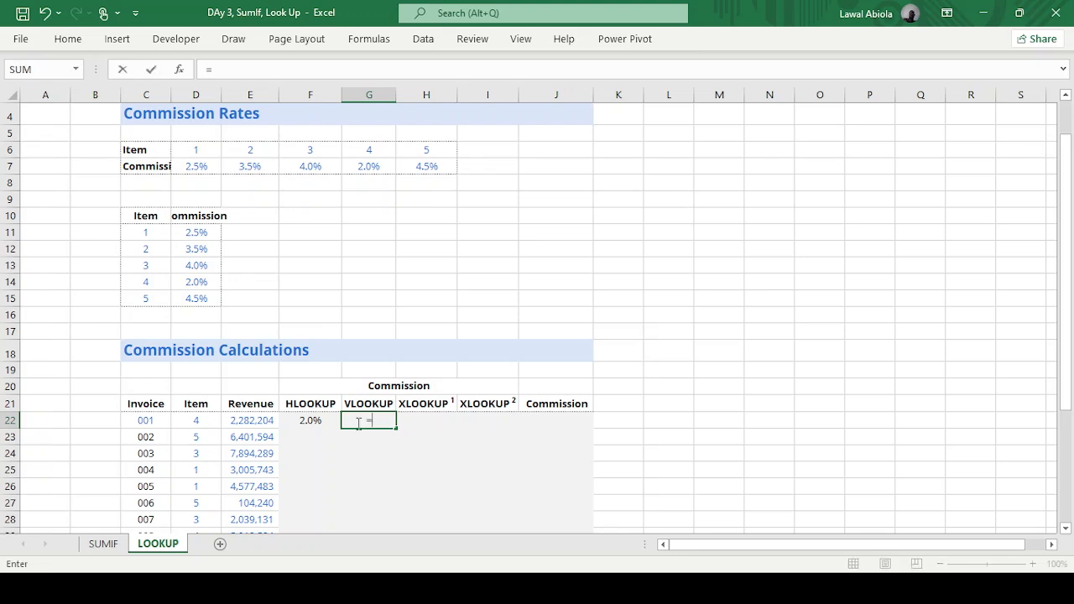
pyautogui.write('vlo')
pyautogui.press('Tab')
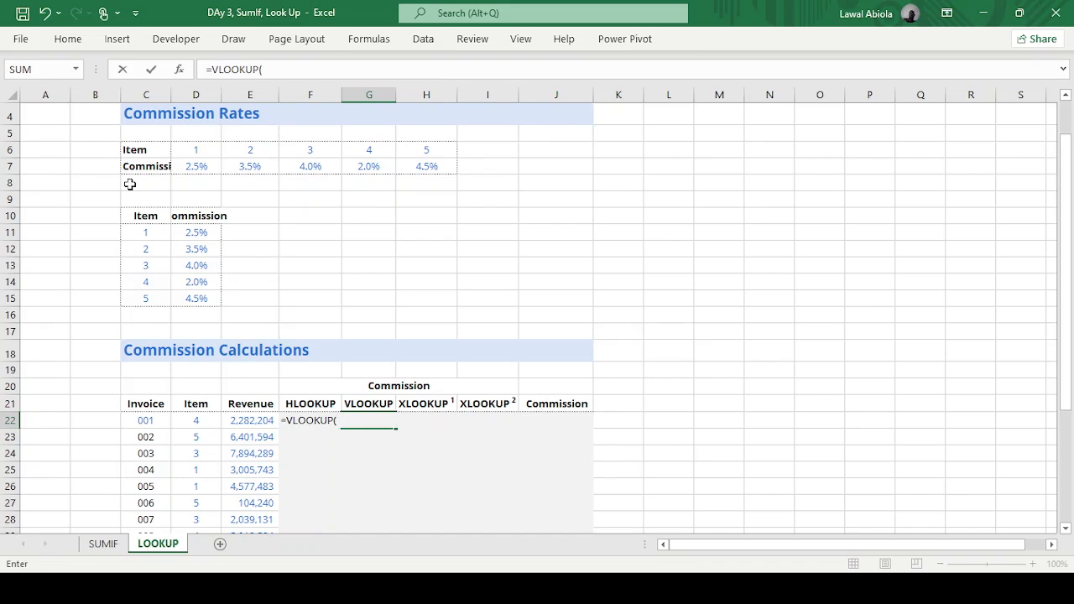
pyautogui.click(190, 421)
pyautogui.write(',')
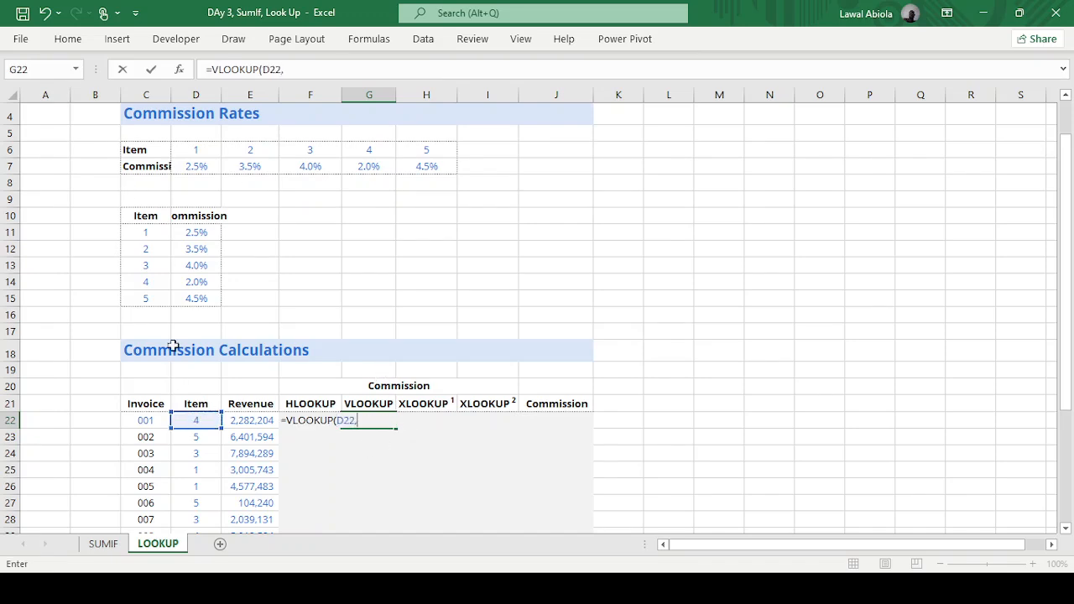
pyautogui.moveTo(145, 227); pyautogui.dragTo(202, 295)
pyautogui.write(',')
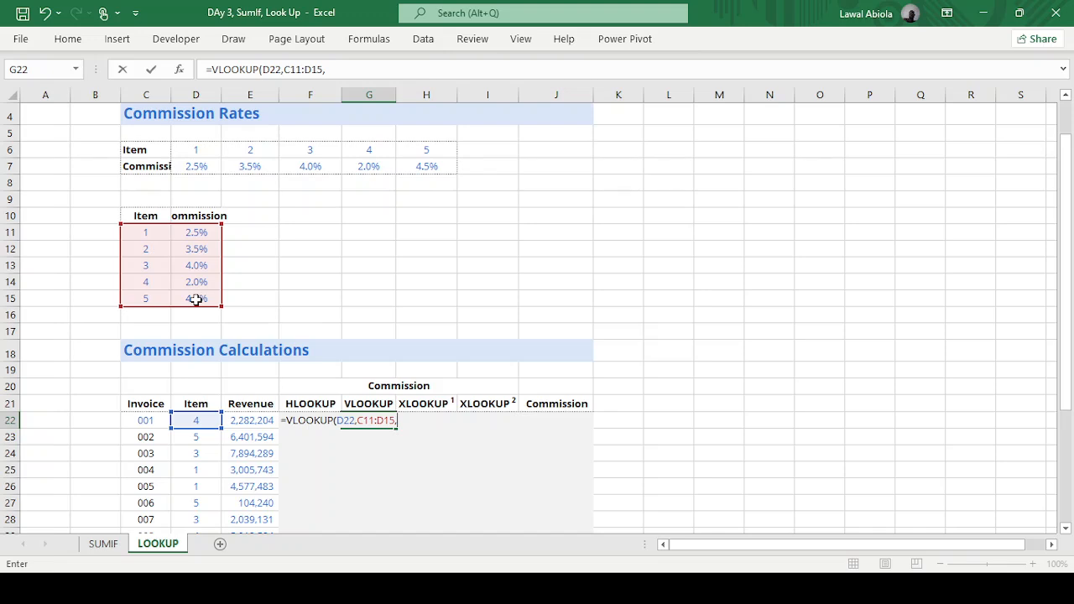
# Complete the G22 VLOOKUP with COLUMNS(C9:D9) as the column index and FALSE for an exact match
pyautogui.write('u')
pyautogui.doubleClick(430, 464)
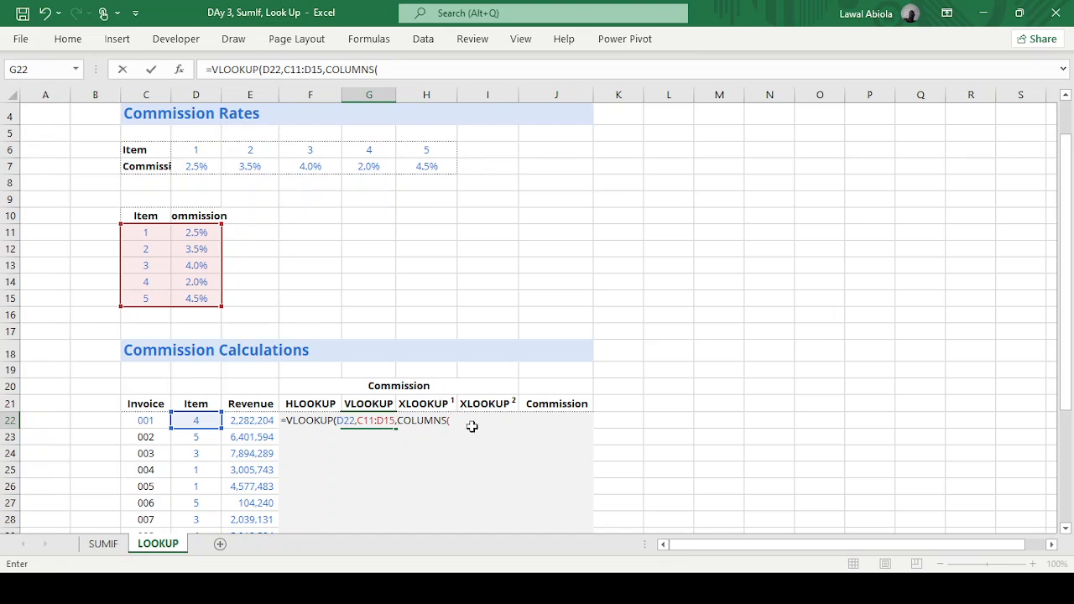
pyautogui.moveTo(154, 202); pyautogui.dragTo(187, 200)
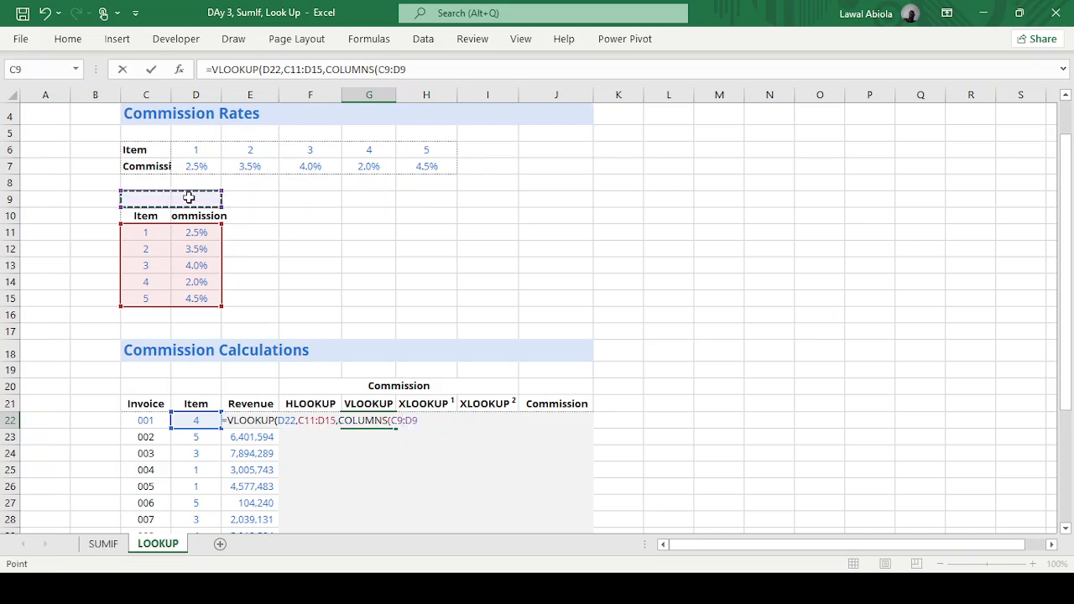
pyautogui.write(',')
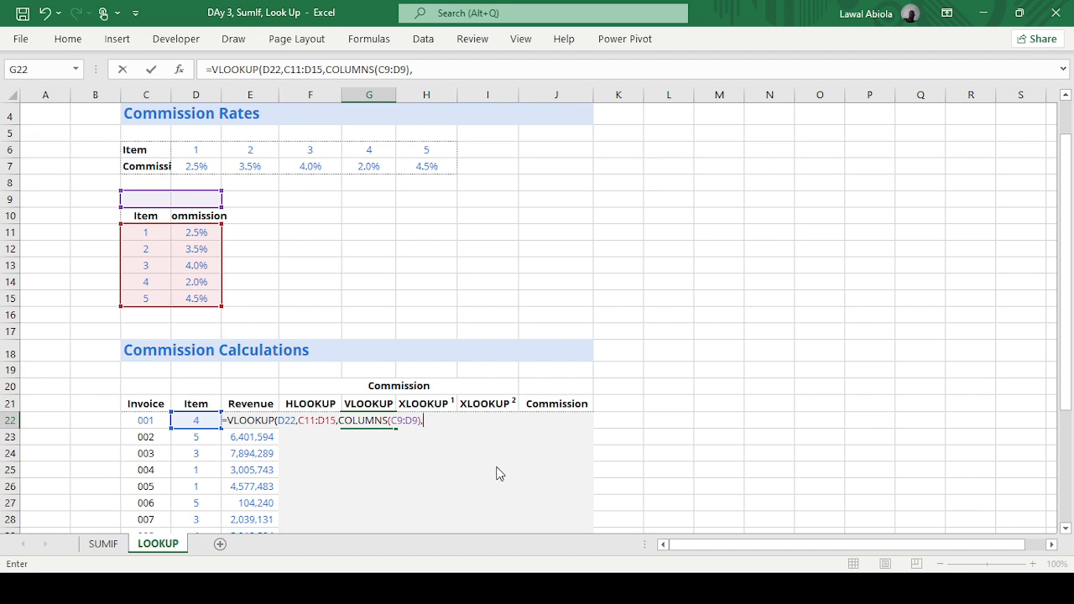
pyautogui.write('FALSE')
pyautogui.press('Return')
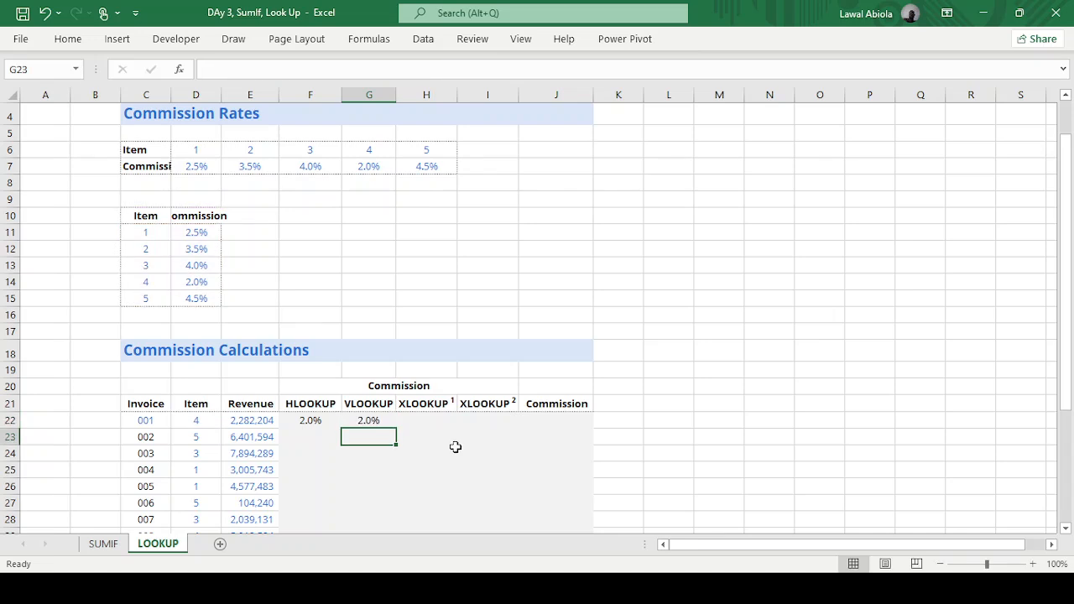
# Insert a blank column before column D to test the lookup formulas, and undo the insertion
pyautogui.click(180, 95)
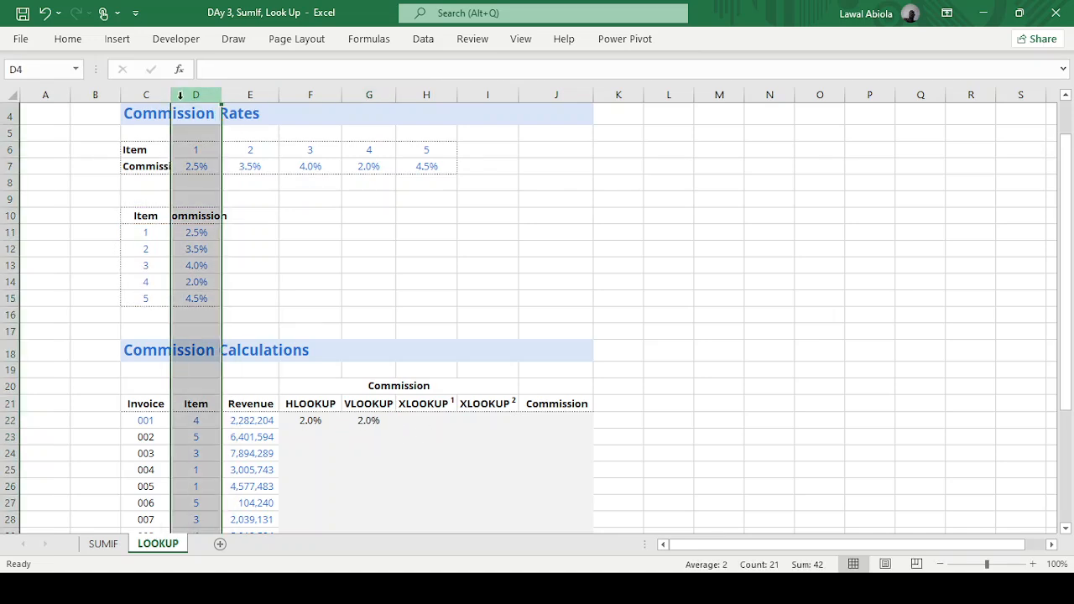
pyautogui.hotkey('ctrl', '+')
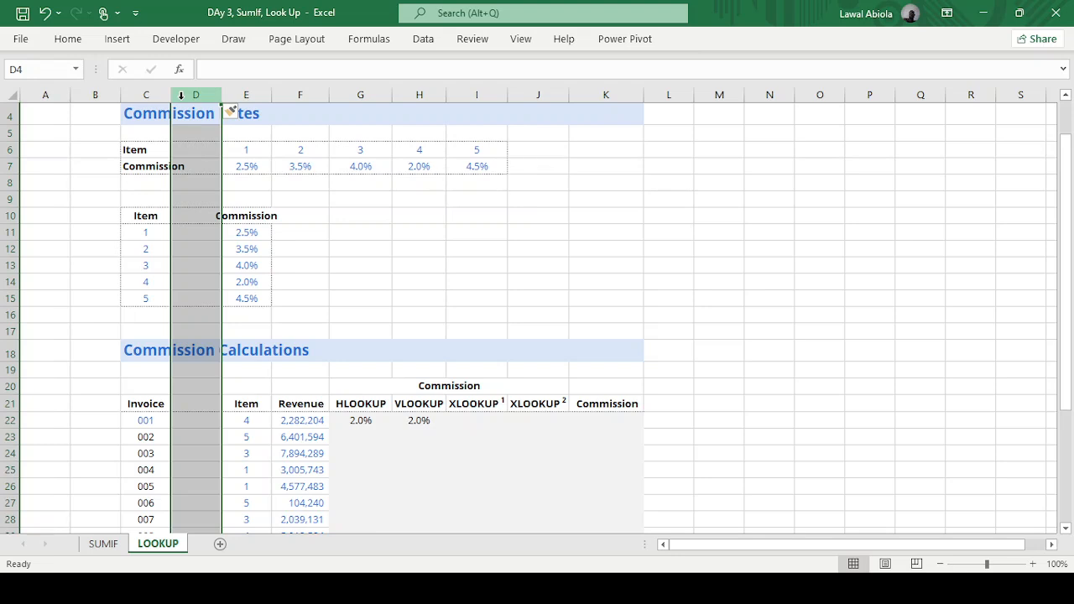
pyautogui.hotkey('ctrl', 'z')
# Begin an XLOOKUP formula in H22 that looks up item D22 in the horizontal item range D6:H6
pyautogui.click(436, 422)
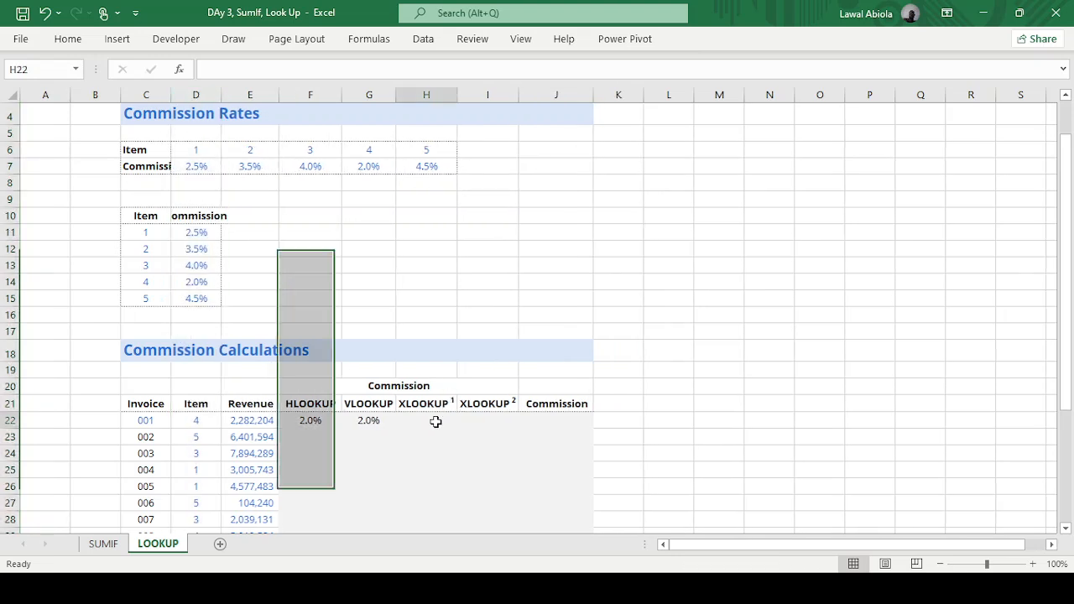
pyautogui.write('=')
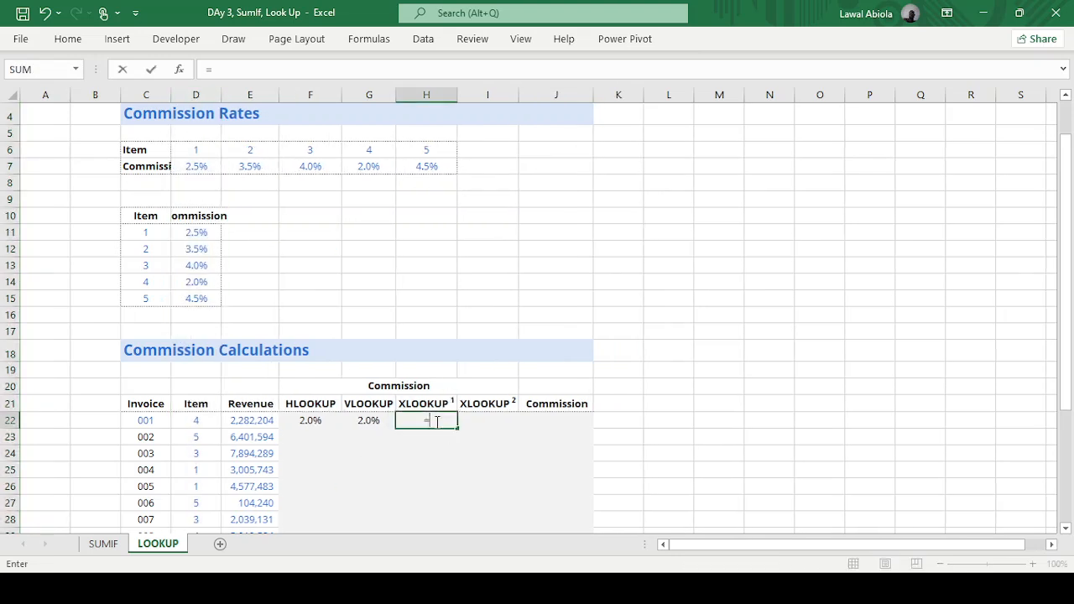
pyautogui.write('xl')
pyautogui.press('Tab')
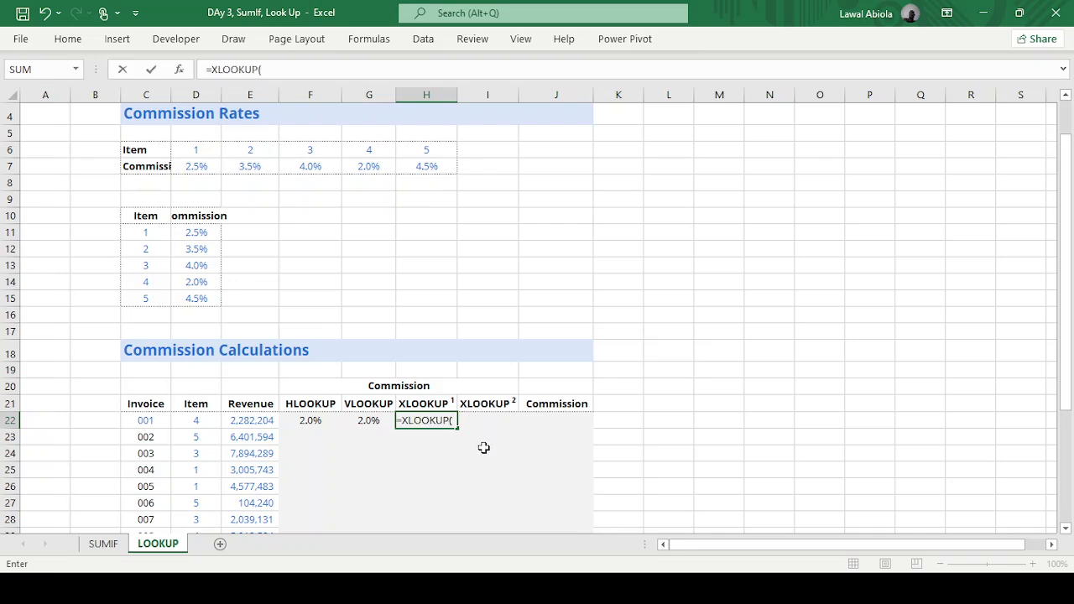
pyautogui.click(201, 421)
pyautogui.write(',')
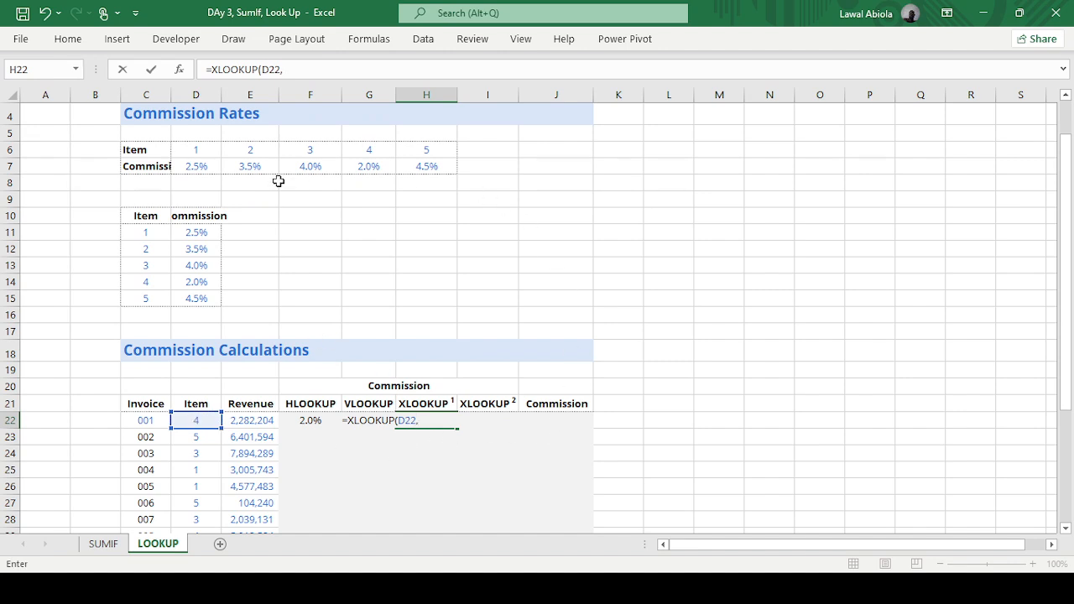
pyautogui.click(200, 148)
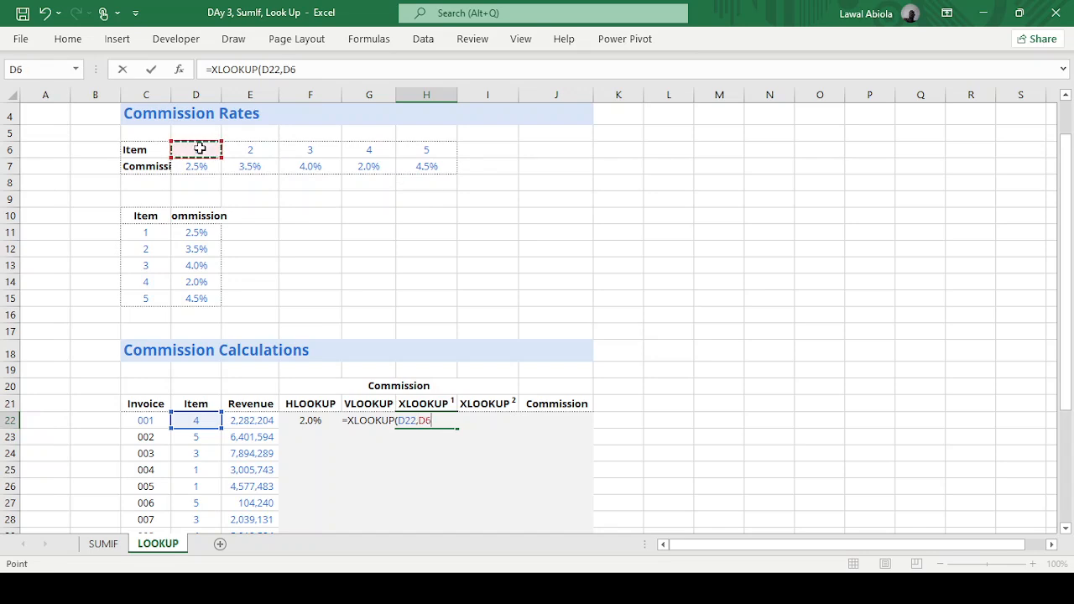
pyautogui.hotkey('shift', 'Right')
pyautogui.hotkey('shift', 'Right')
pyautogui.hotkey('shift', 'Right')
pyautogui.hotkey('shift', 'Right')
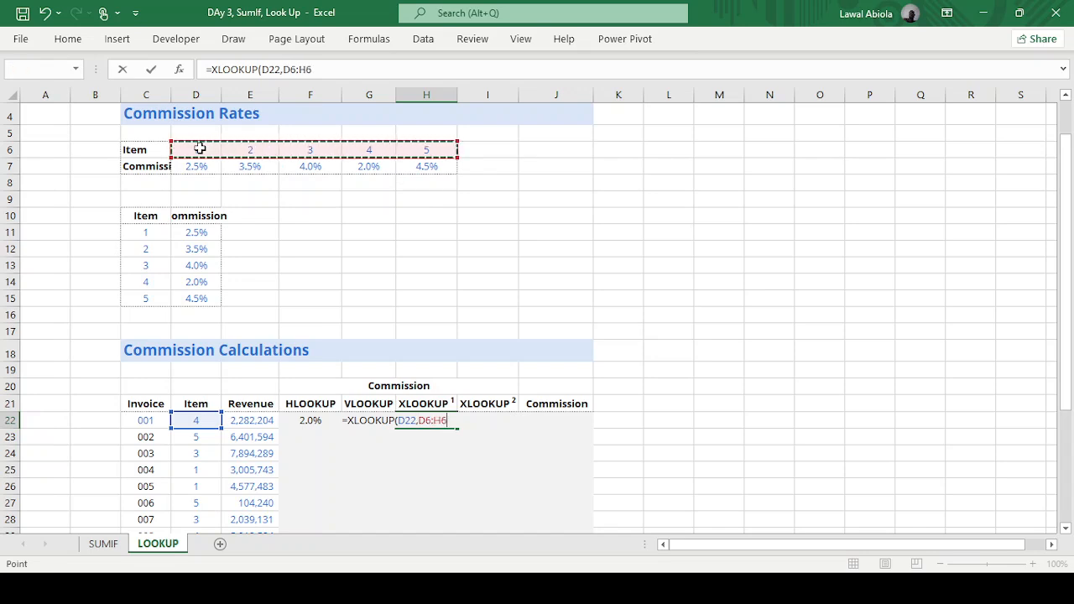
# Complete the H22 XLOOKUP with the horizontal commission rates D7:H7 as the return array
pyautogui.write(',')
pyautogui.click(194, 165)
pyautogui.hotkey('shift', 'Right')
pyautogui.hotkey('shift', 'Right')
pyautogui.hotkey('shift', 'Right')
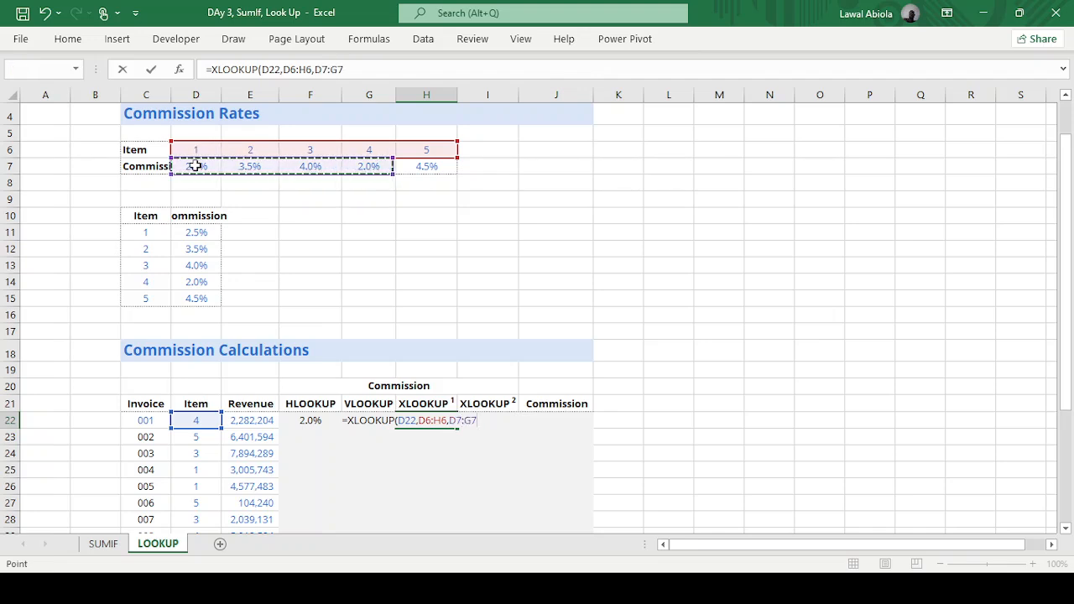
pyautogui.hotkey('shift', 'Right')
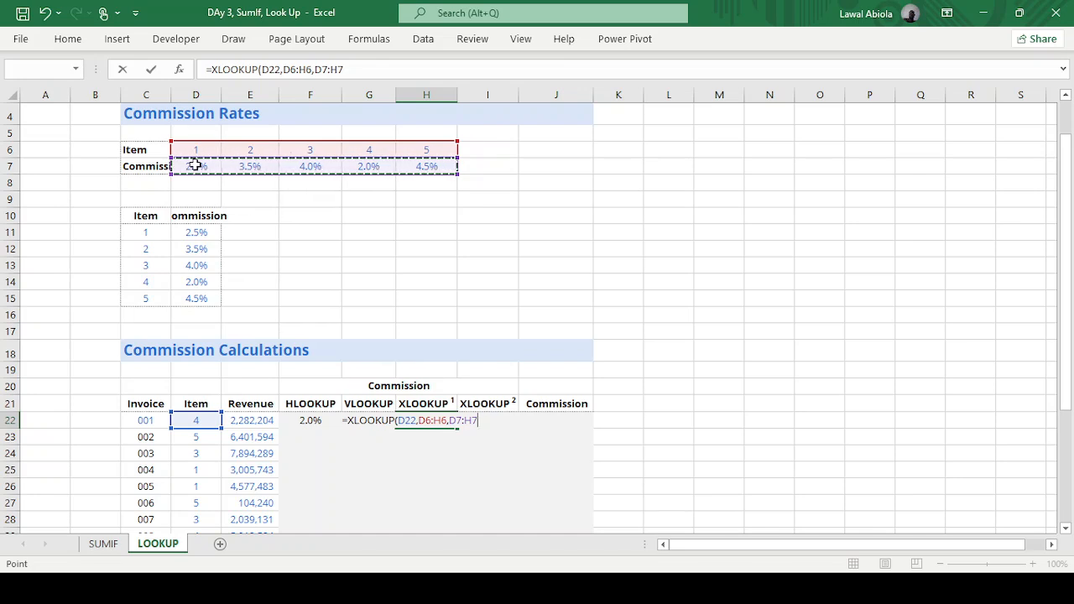
pyautogui.press('Return')
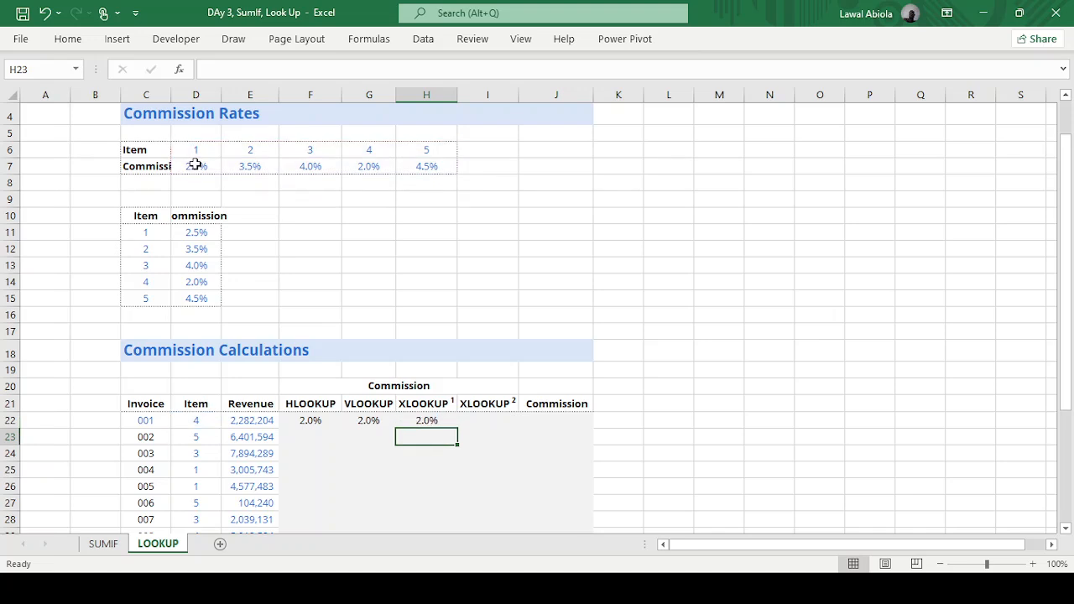
# Begin a second XLOOKUP formula in I22 that looks up item D22 in the vertical item range C11:C15
pyautogui.click(483, 420)
pyautogui.write('=xlo')
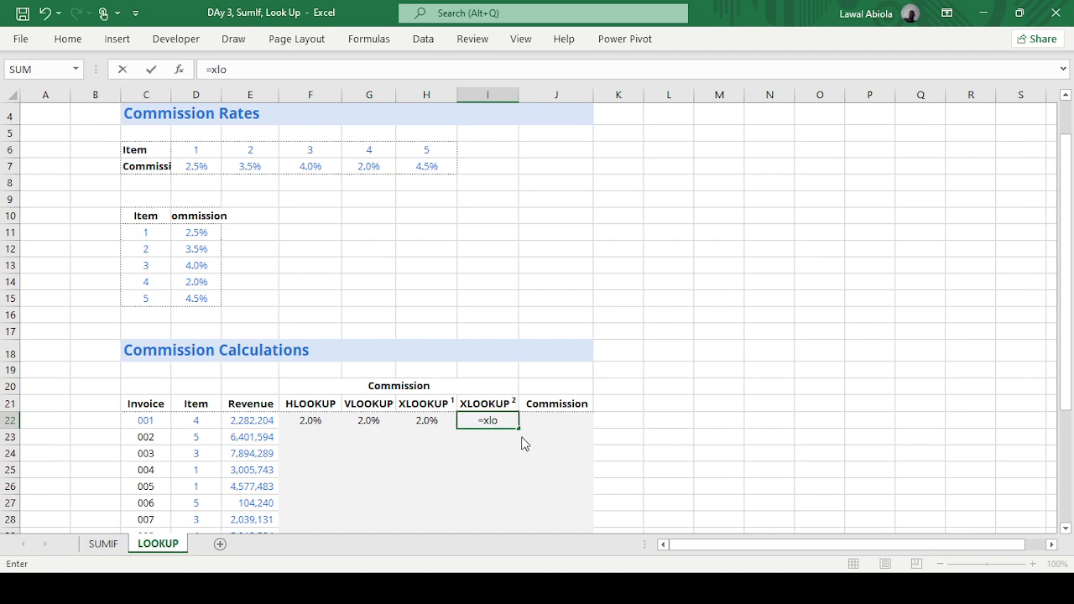
pyautogui.press('Tab')
pyautogui.click(204, 422)
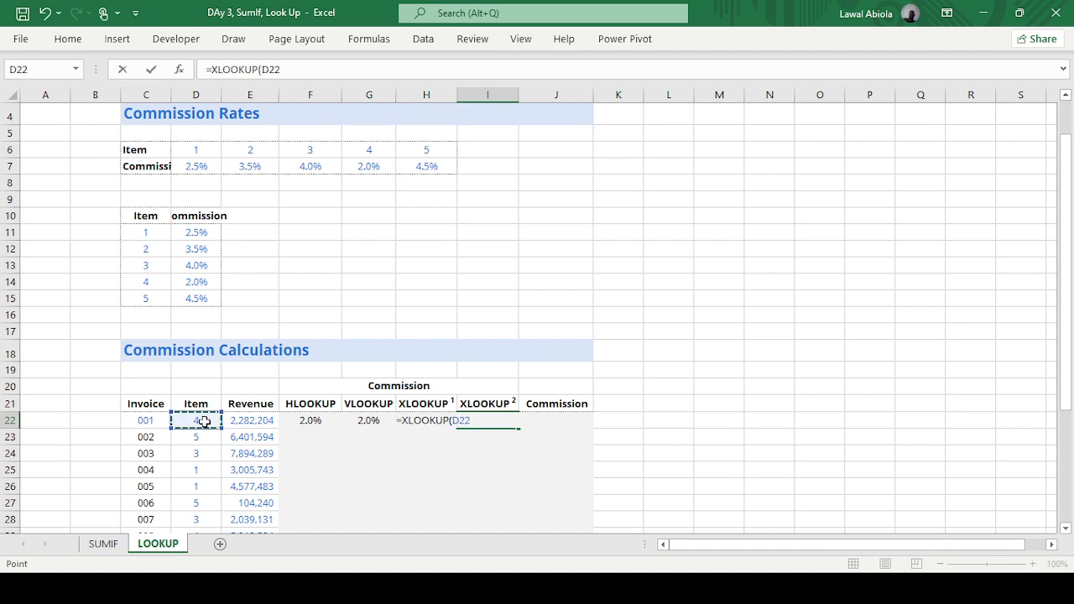
pyautogui.write(',')
pyautogui.click(134, 230)
pyautogui.hotkey('shift', 'Down')
pyautogui.hotkey('shift', 'Down')
pyautogui.hotkey('shift', 'Down')
pyautogui.hotkey('shift', 'Down')
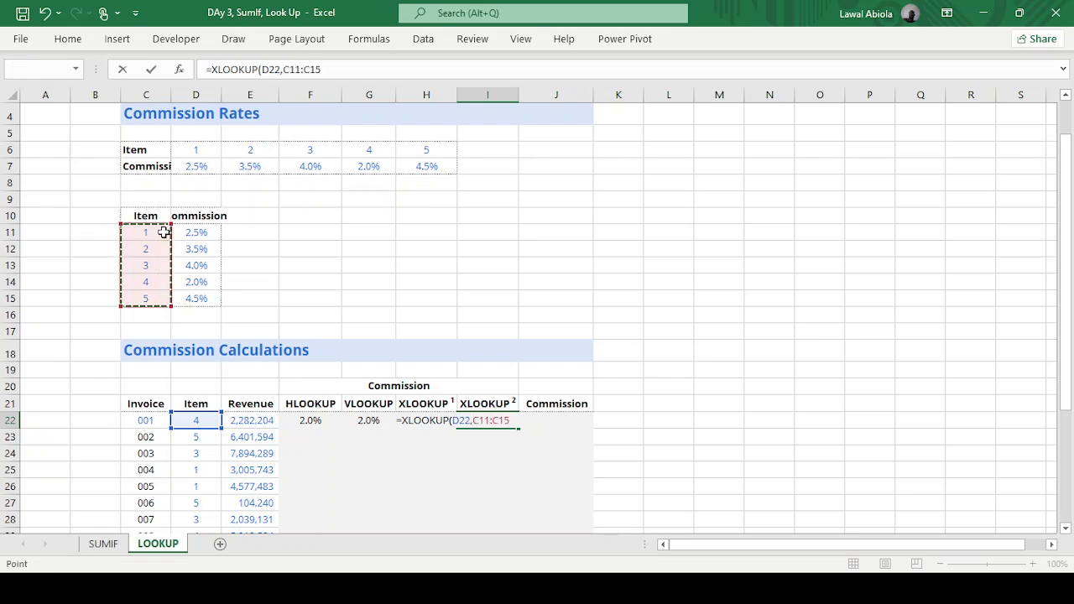
# Complete the I22 XLOOKUP with the vertical commission rates D11:D15 as the return array
pyautogui.write(',')
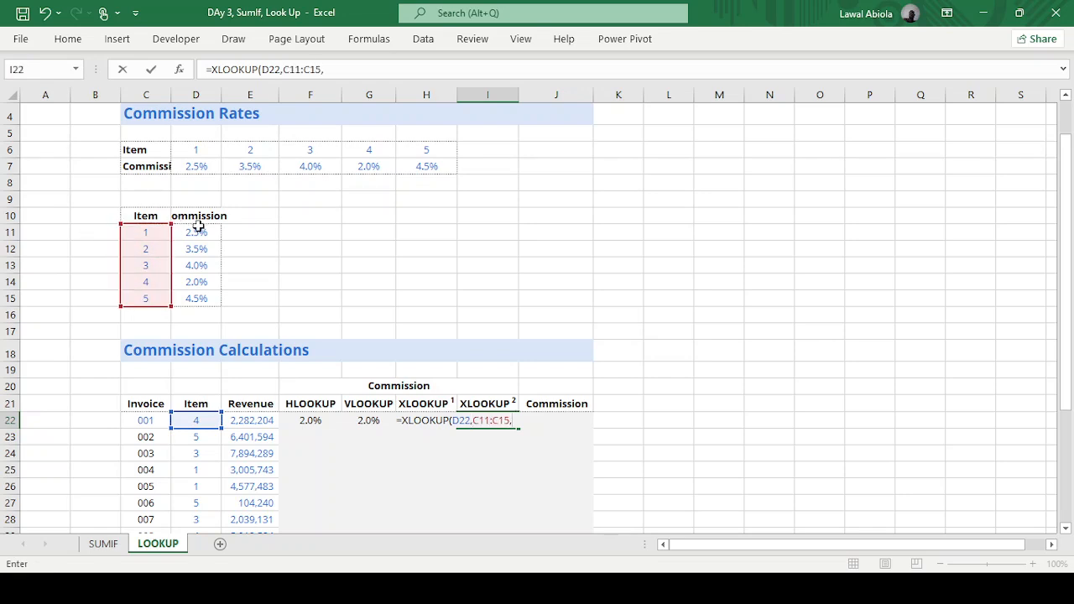
pyautogui.click(197, 230)
pyautogui.hotkey('shift', 'Down')
pyautogui.hotkey('shift', 'Down')
pyautogui.hotkey('shift', 'Down')
pyautogui.hotkey('shift', 'Down')
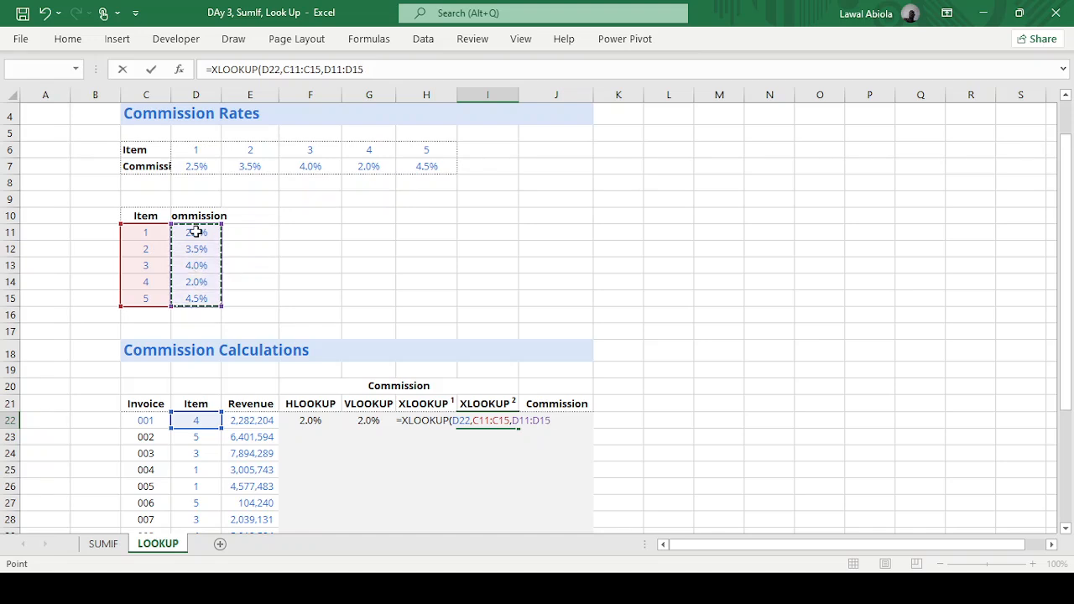
pyautogui.press('Return')
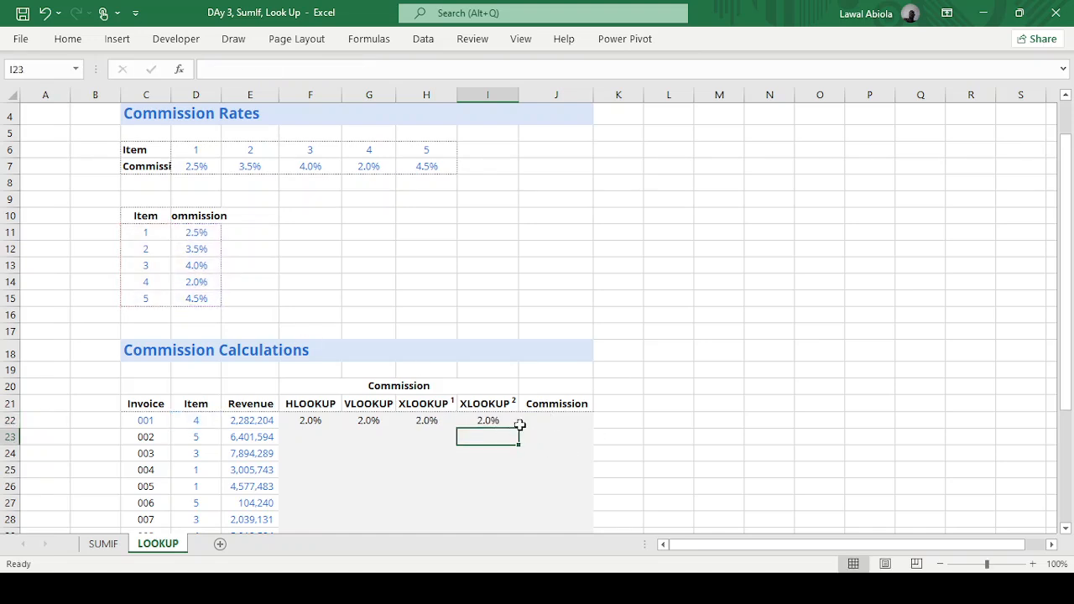
# Make the table range D6:H7 and the ROWS range J6:K7 absolute in the F22 HLOOKUP formula
pyautogui.click(319, 426)
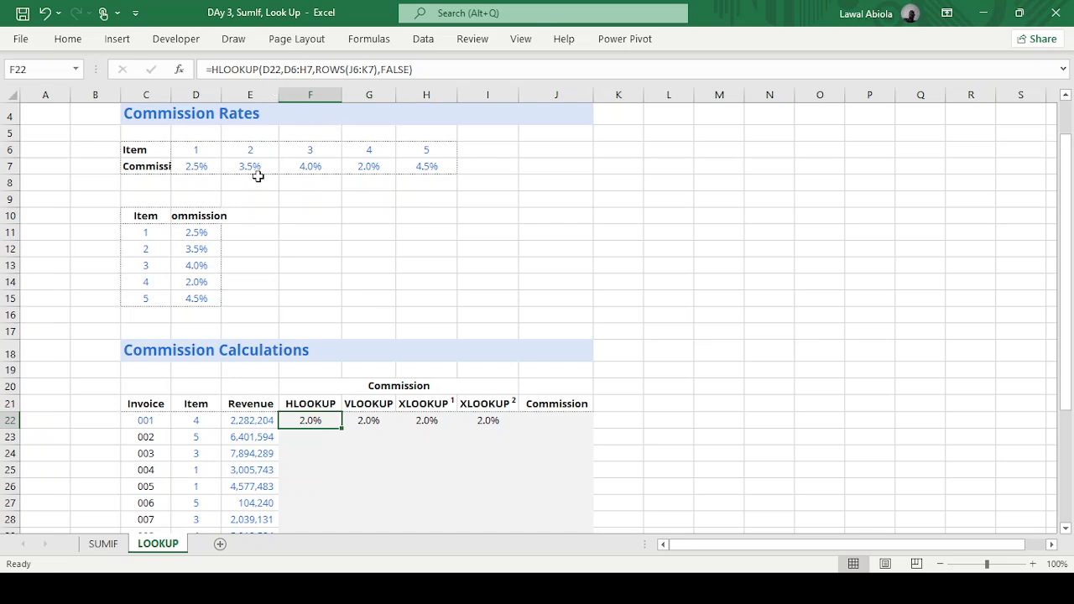
pyautogui.click(299, 438)
pyautogui.doubleClick(310, 419)
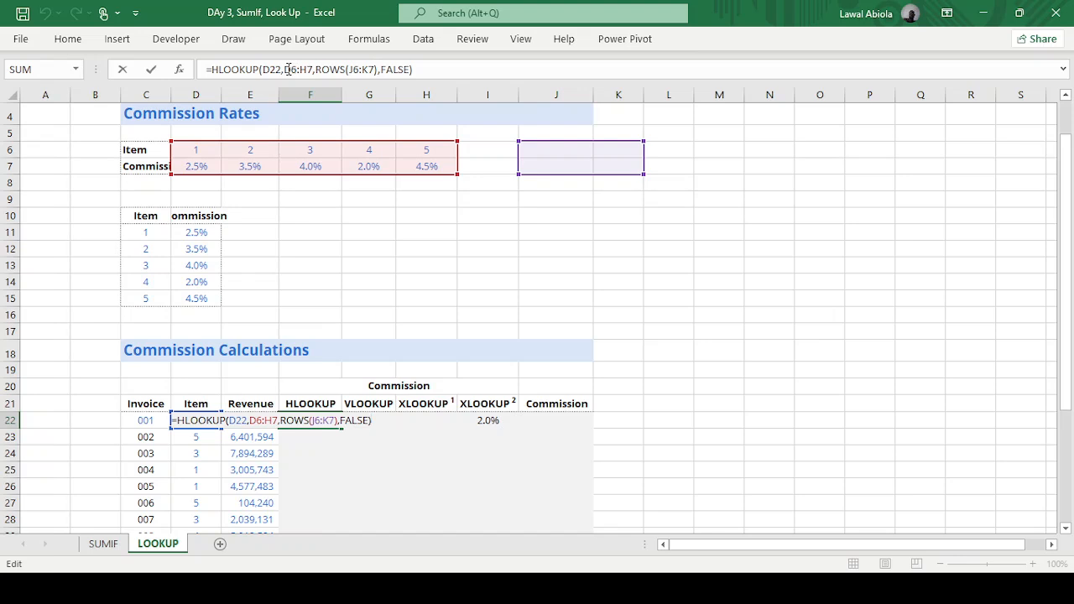
pyautogui.moveTo(284, 69); pyautogui.dragTo(312, 69)
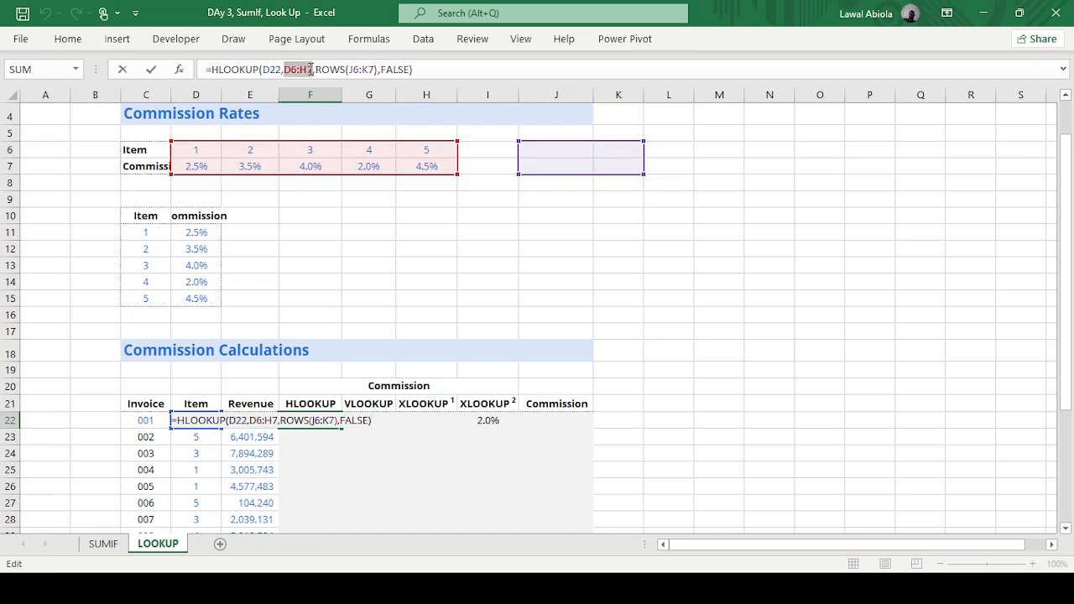
pyautogui.press('F4')
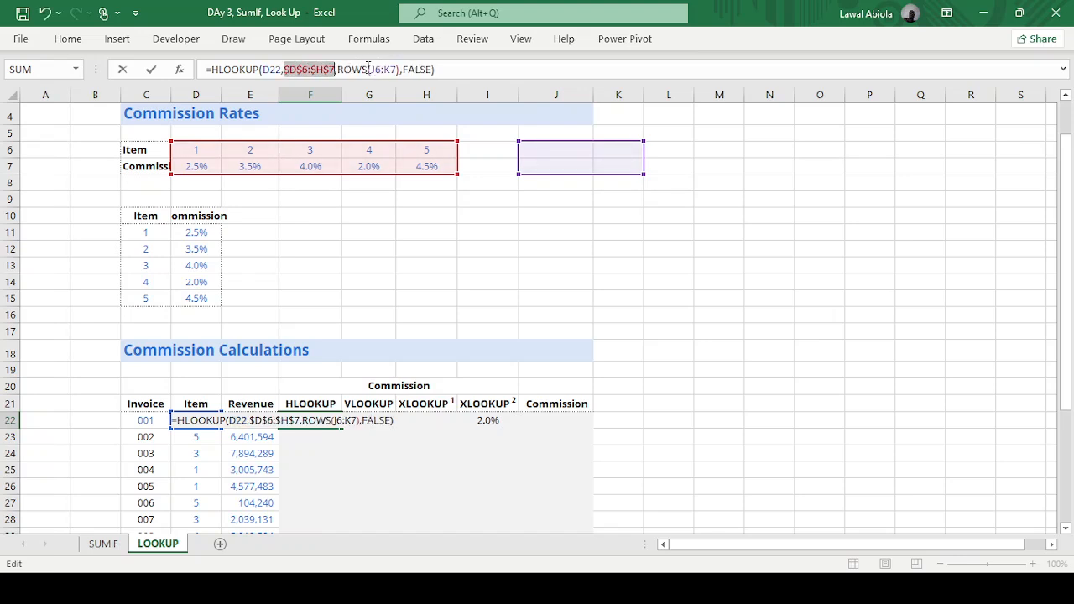
pyautogui.moveTo(372, 70); pyautogui.dragTo(399, 70)
pyautogui.press('F4')
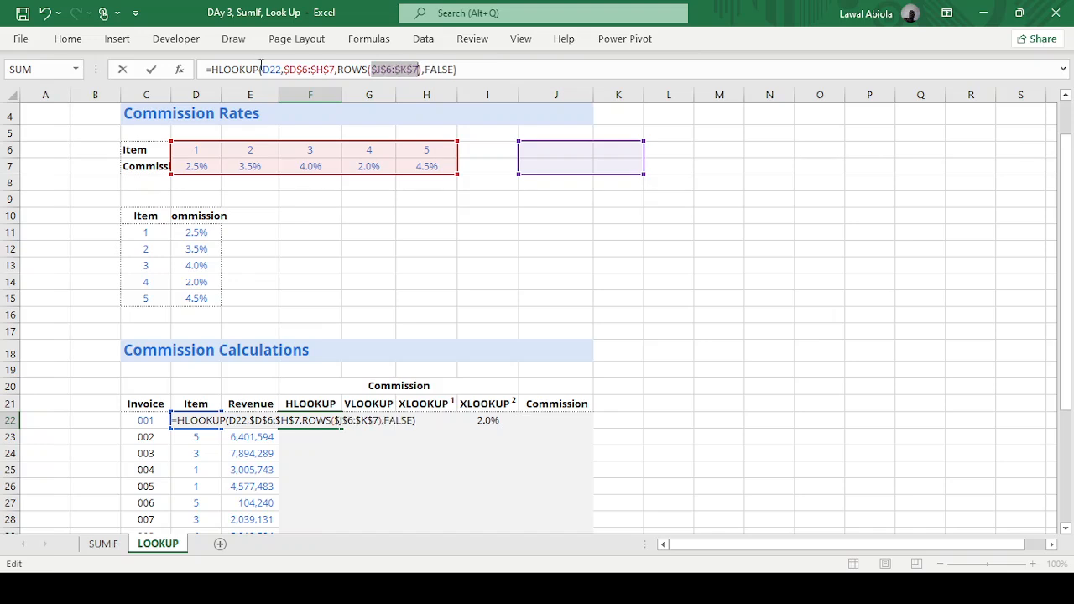
# Lock only the column of the lookup value in the F22 HLOOKUP as $D22, and commit the formula
pyautogui.moveTo(282, 70); pyautogui.dragTo(264, 70)
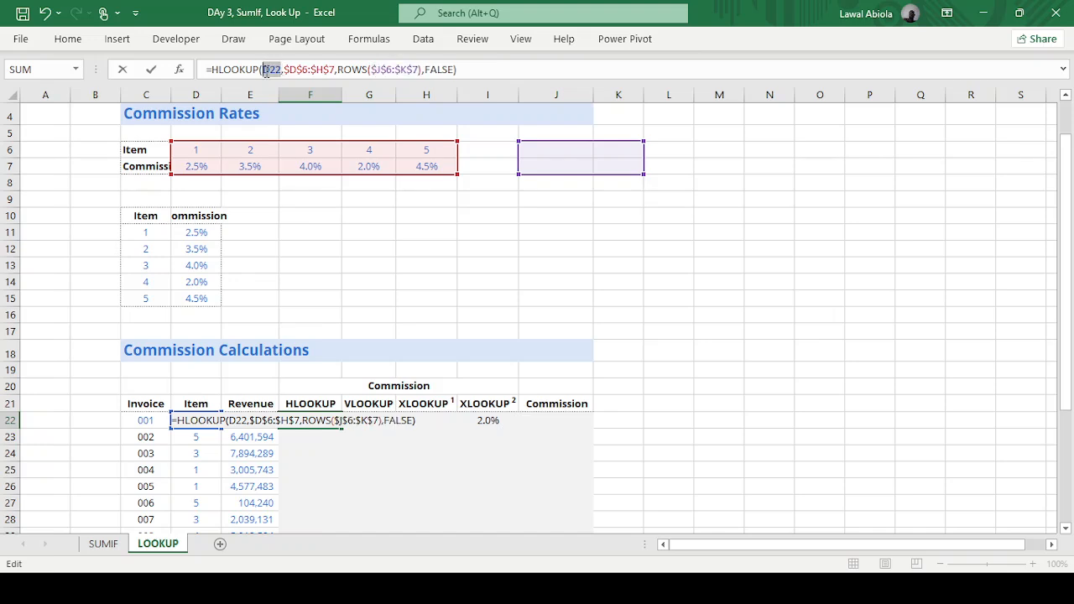
pyautogui.press('F4')
pyautogui.press('F4')
pyautogui.press('F4')
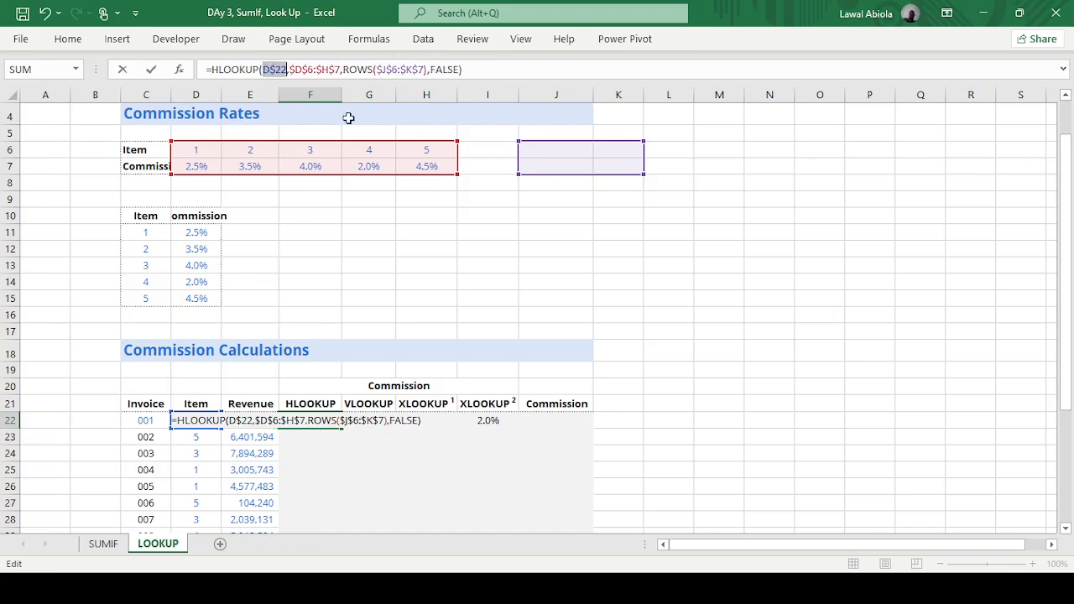
pyautogui.press('Return')
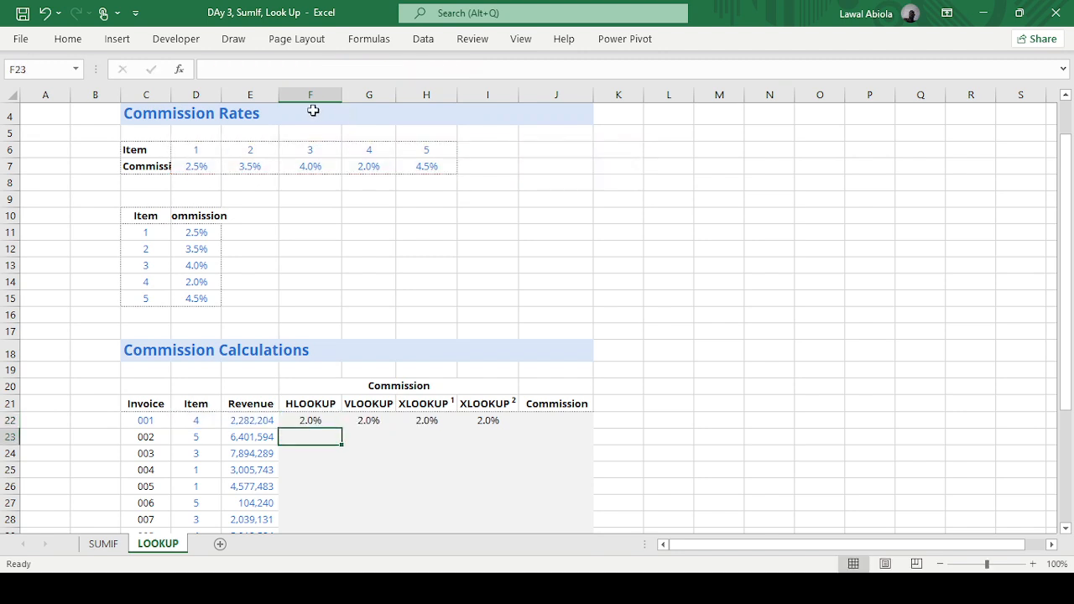
# Make the table range C11:D15 and the COLUMNS range C9:D9 absolute in the G22 VLOOKUP formula
pyautogui.click(383, 422)
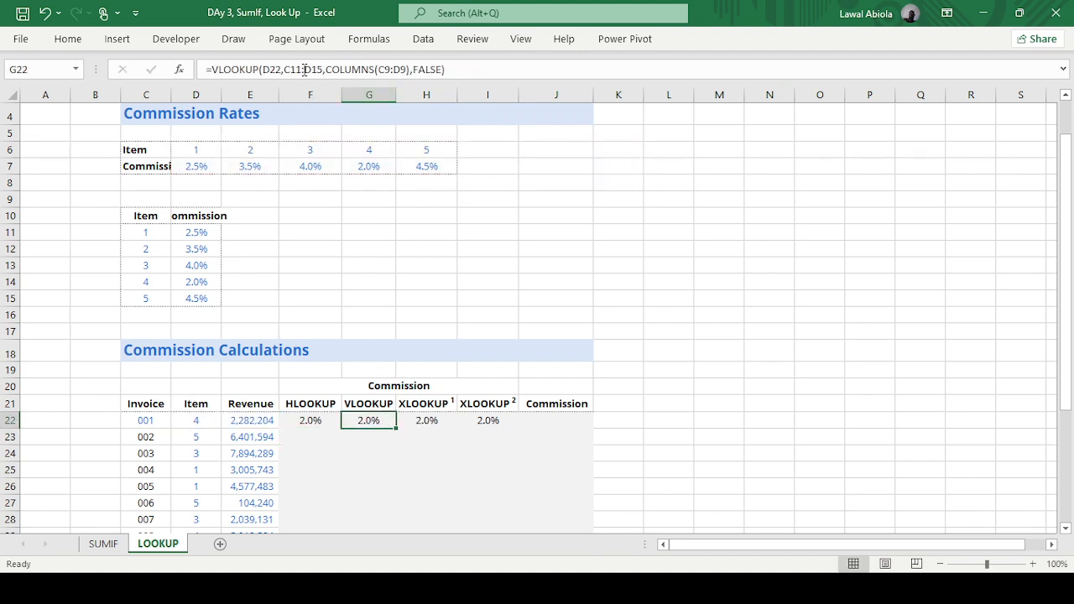
pyautogui.moveTo(283, 69); pyautogui.dragTo(323, 70)
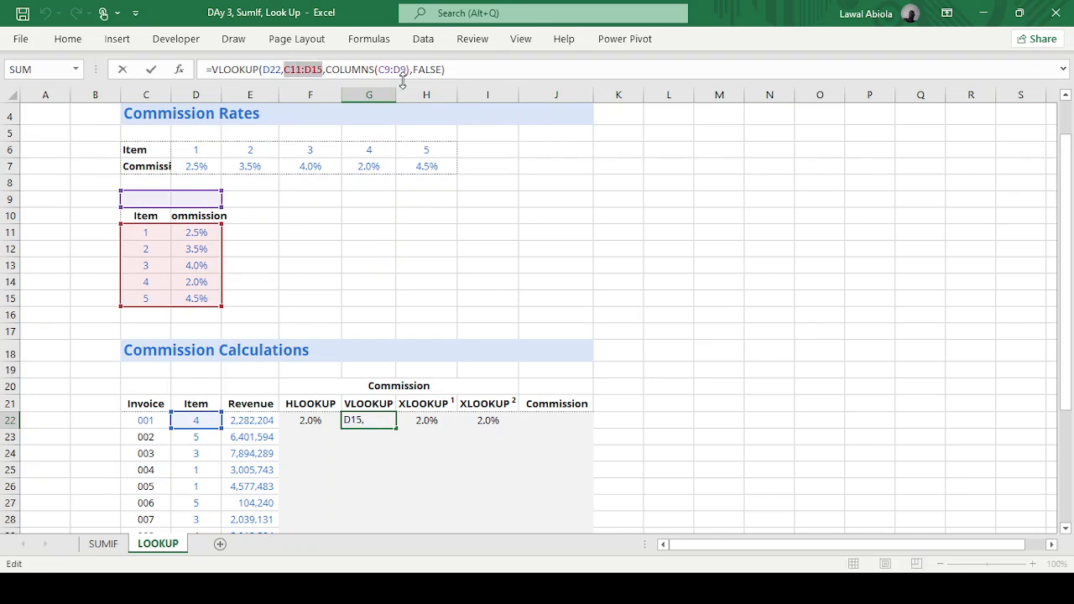
pyautogui.press('F4')
pyautogui.moveTo(400, 70); pyautogui.dragTo(430, 69)
pyautogui.press('F4')
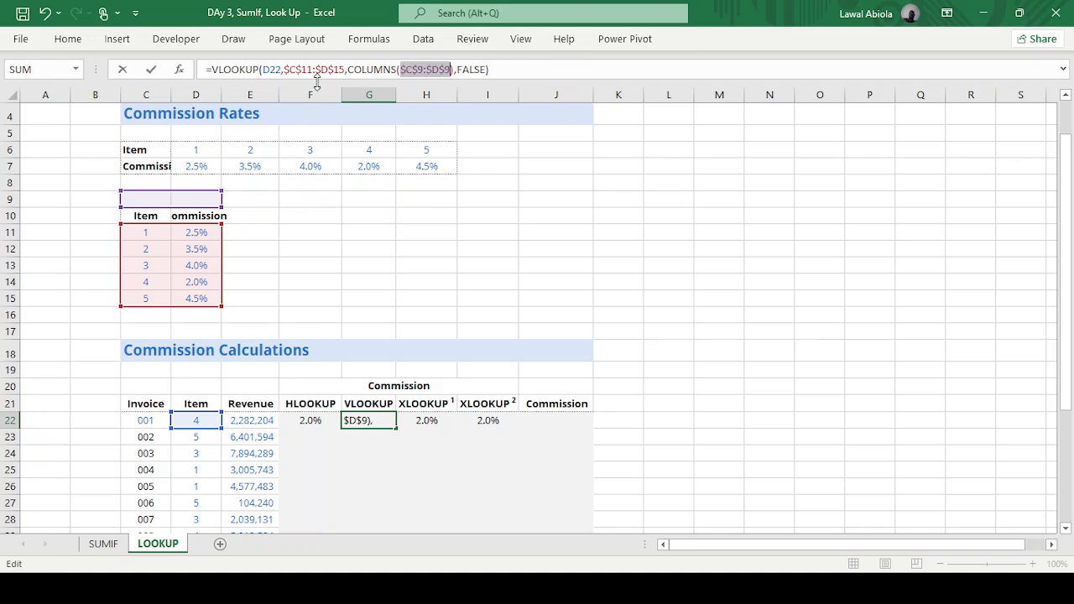
# Lock only the column of the lookup value in the G22 VLOOKUP as $D22, and commit the formula
pyautogui.moveTo(284, 70); pyautogui.dragTo(262, 70)
pyautogui.press('F4')
pyautogui.press('F4')
pyautogui.press('F4')
pyautogui.press('Return')
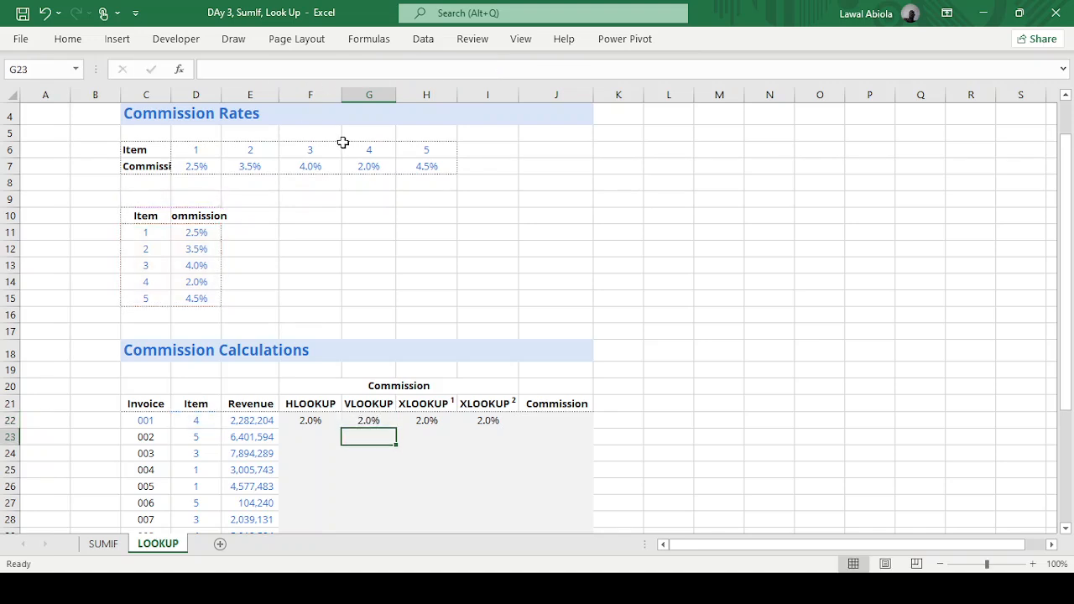
# Anchor the H22 XLOOKUP references as $D22, $D$6:$H$6 and $D$7:$H$7
pyautogui.click(430, 424)
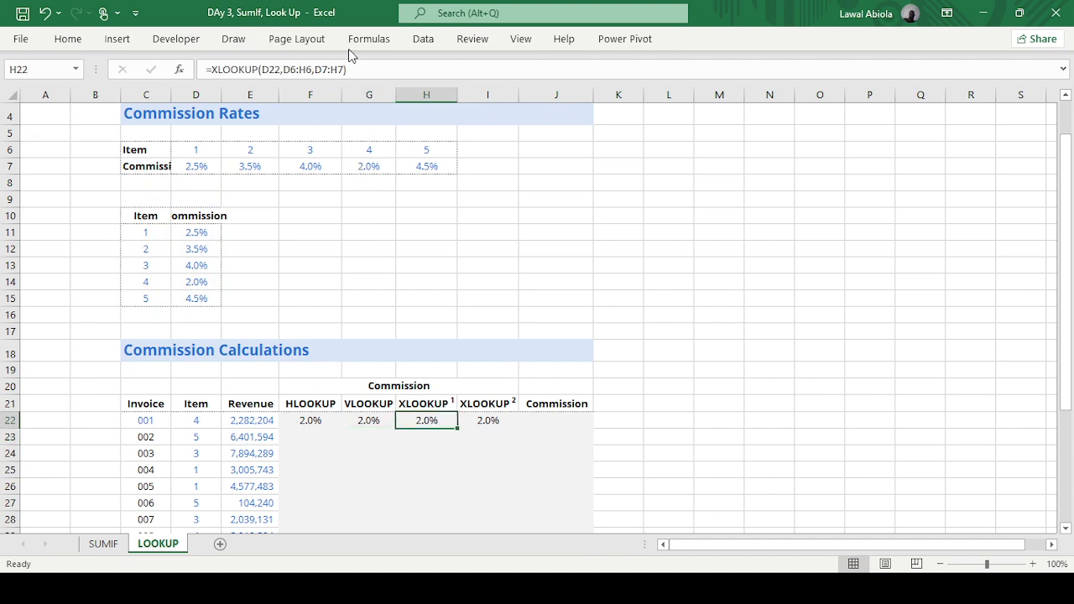
pyautogui.moveTo(284, 69); pyautogui.dragTo(262, 69)
pyautogui.press('F4')
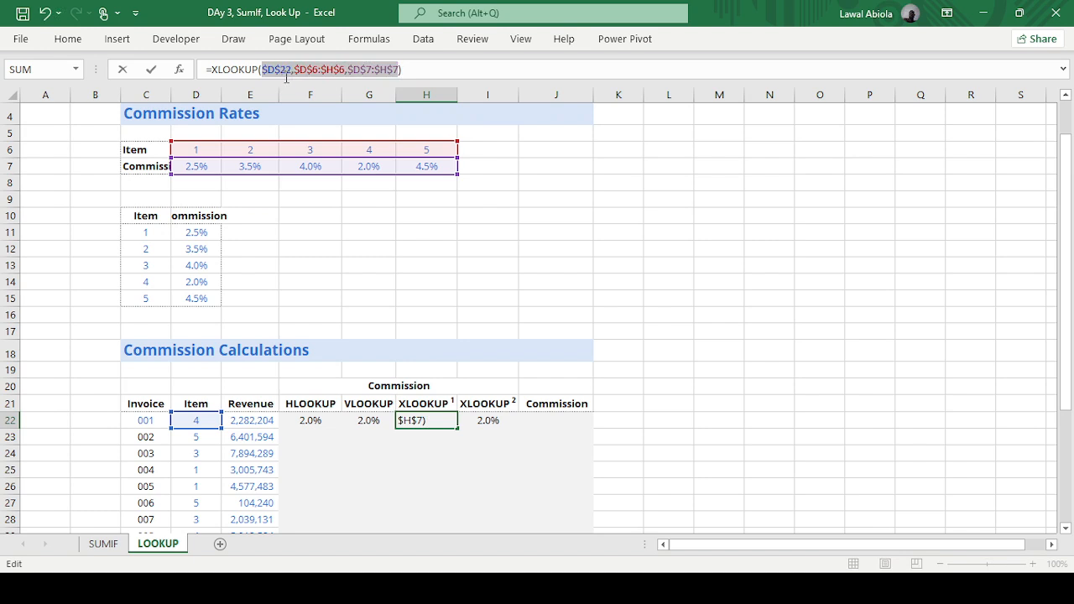
pyautogui.click(287, 70)
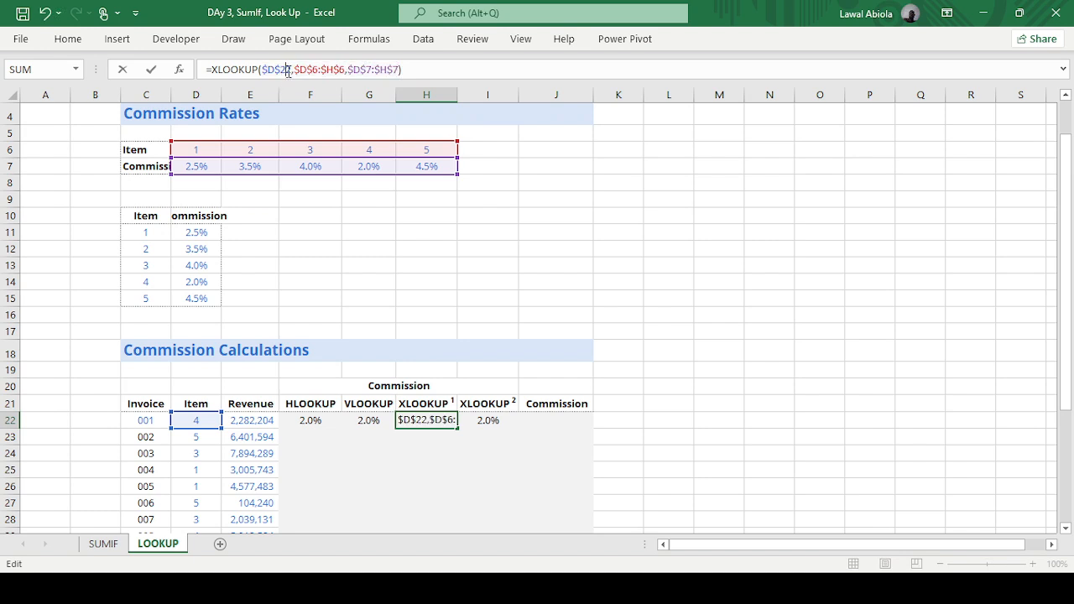
pyautogui.moveTo(287, 70); pyautogui.dragTo(262, 70)
pyautogui.press('F4')
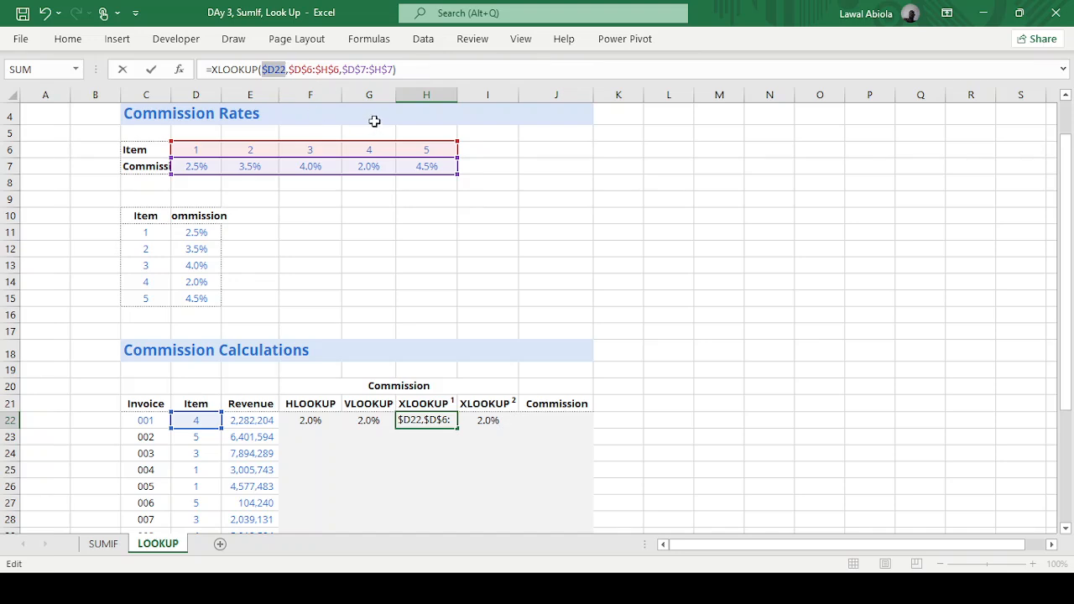
pyautogui.press('Return')
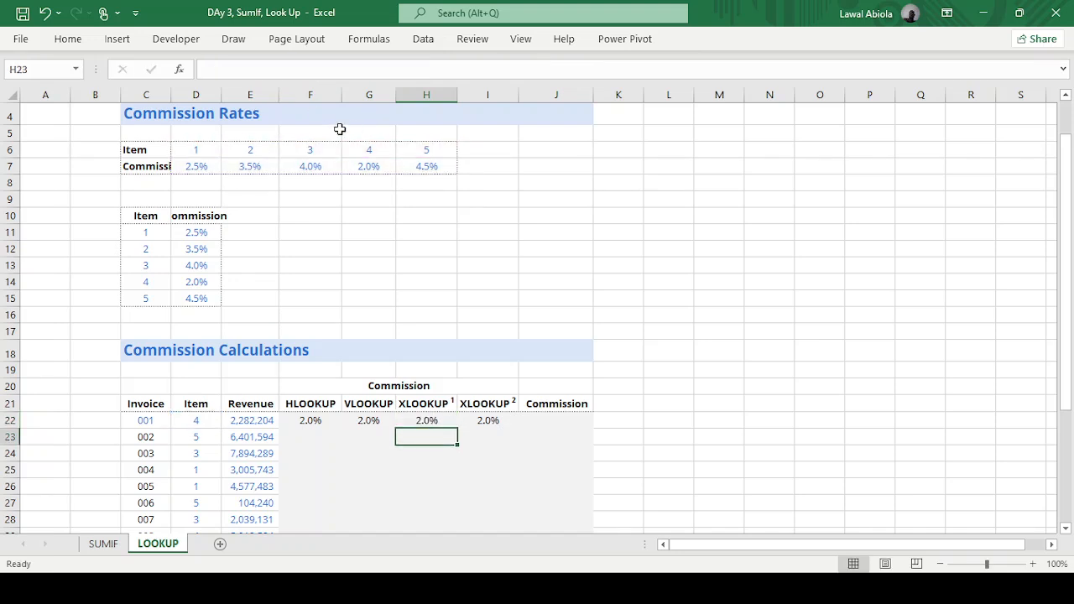
# Anchor the I22 XLOOKUP references as $D22, $C$11:$C$15 and $D$11:$D$15
pyautogui.click(479, 421)
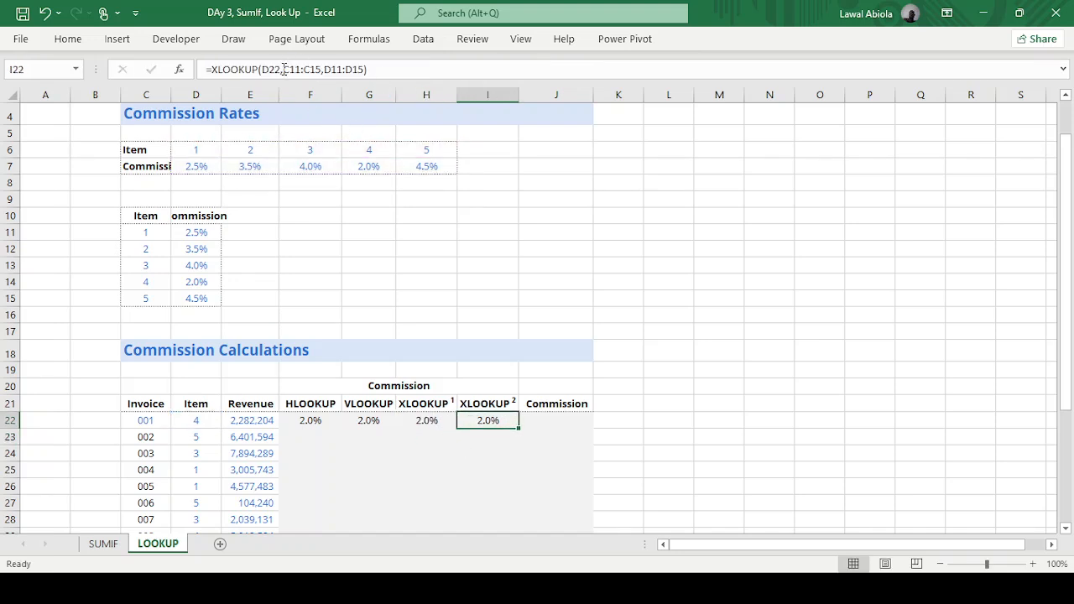
pyautogui.moveTo(284, 70); pyautogui.dragTo(364, 69)
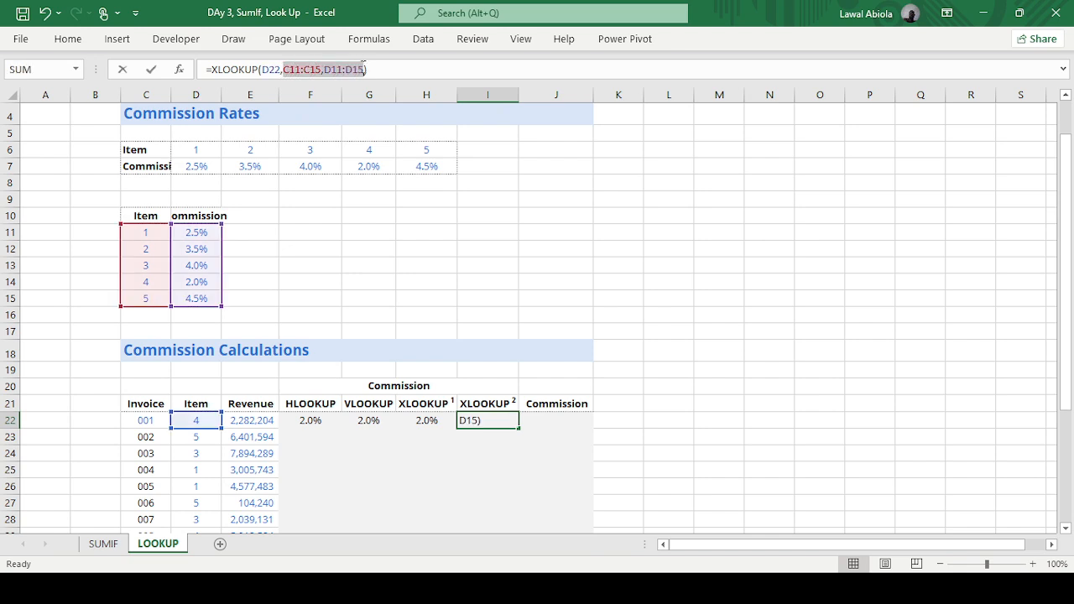
pyautogui.press('F4')
pyautogui.moveTo(271, 69); pyautogui.dragTo(279, 70)
pyautogui.press('F4')
pyautogui.press('F4')
pyautogui.press('F4')
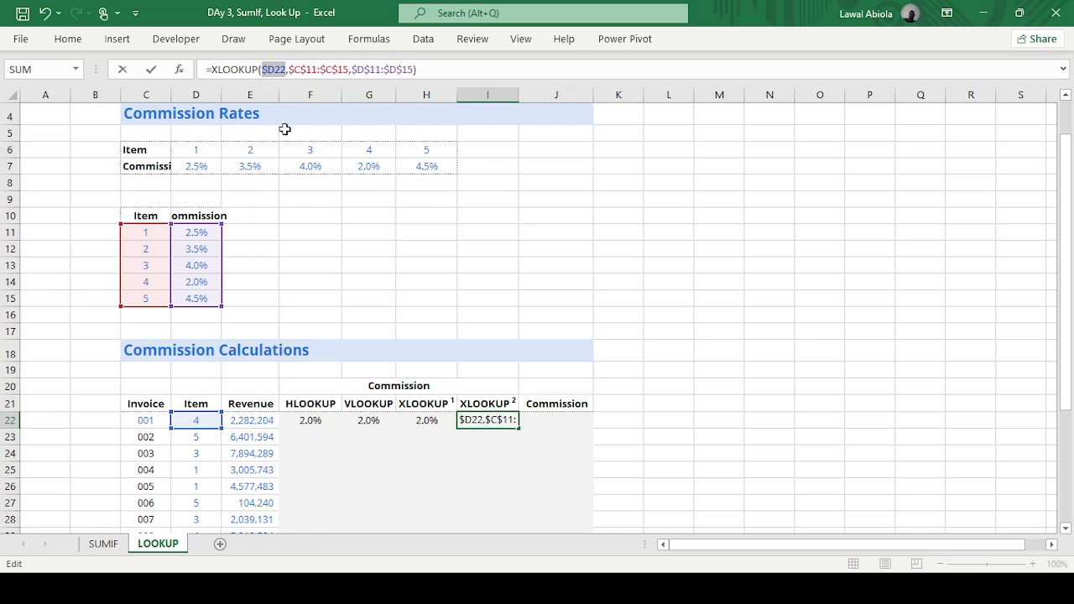
pyautogui.press('Return')
# Calculate invoice 001's commission in J22 by multiplying revenue E22 by the HLOOKUP rate in F22
pyautogui.click(552, 420)
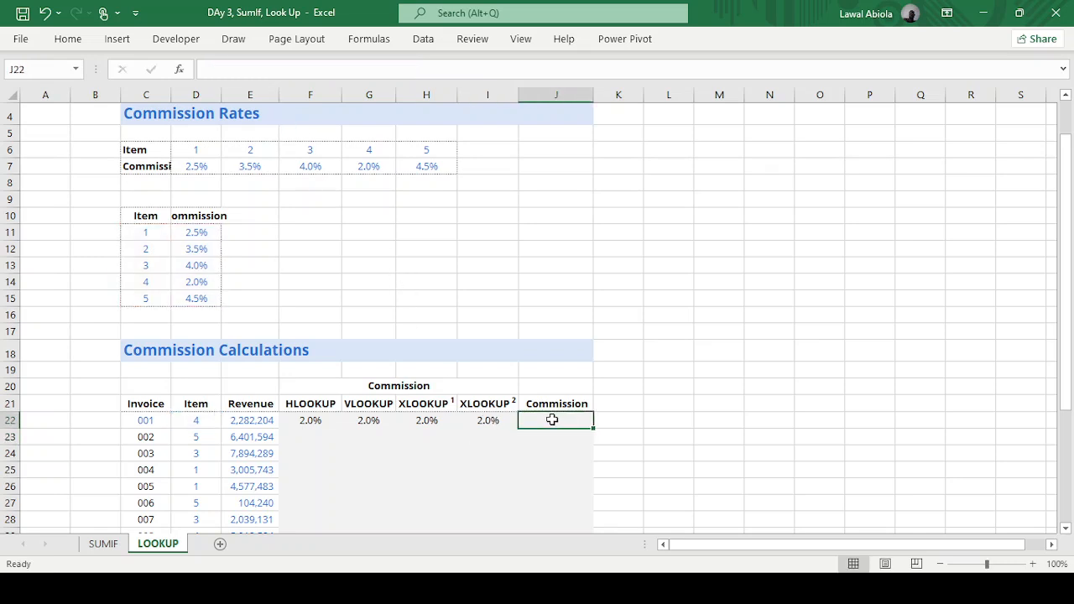
pyautogui.write('=')
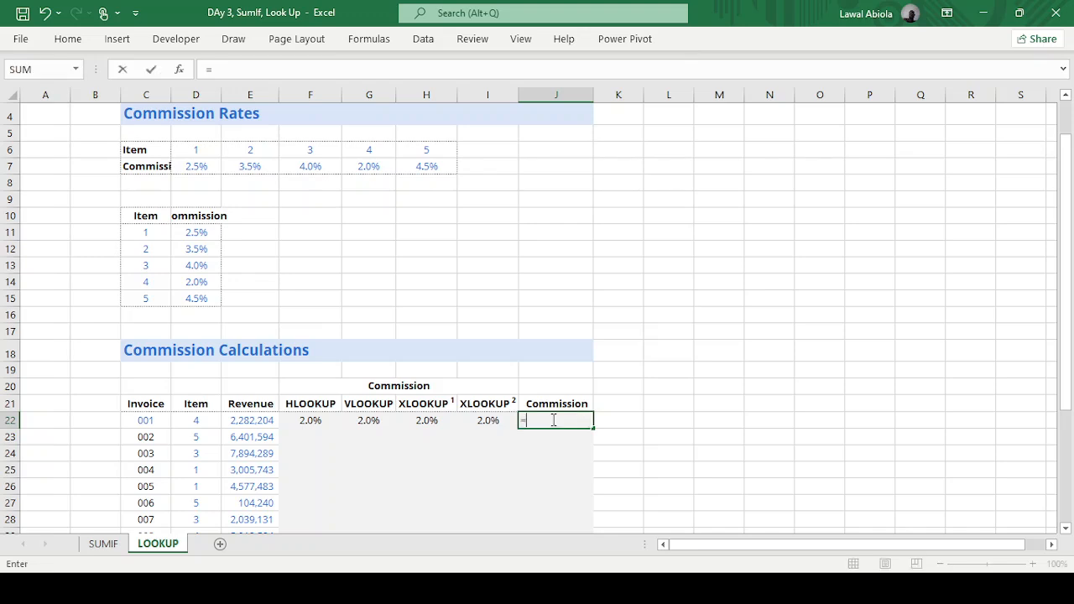
pyautogui.click(241, 421)
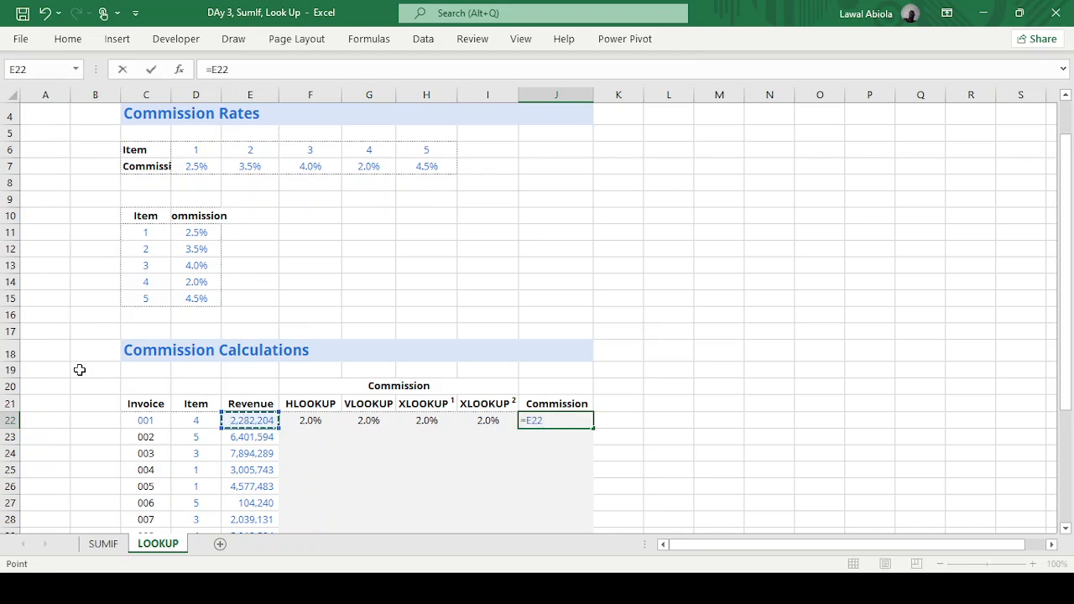
pyautogui.write('*')
pyautogui.click(311, 419)
pyautogui.press('Return')
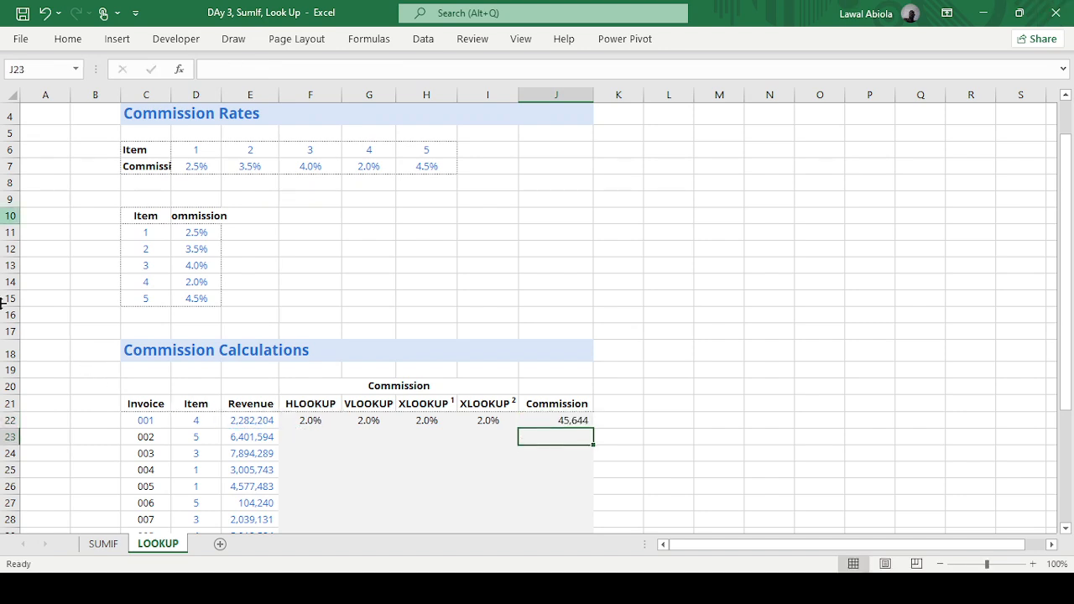
# Set invoice 001's item in D22 to 12 to test the lookups with an item missing from the rate tables
pyautogui.click(310, 421)
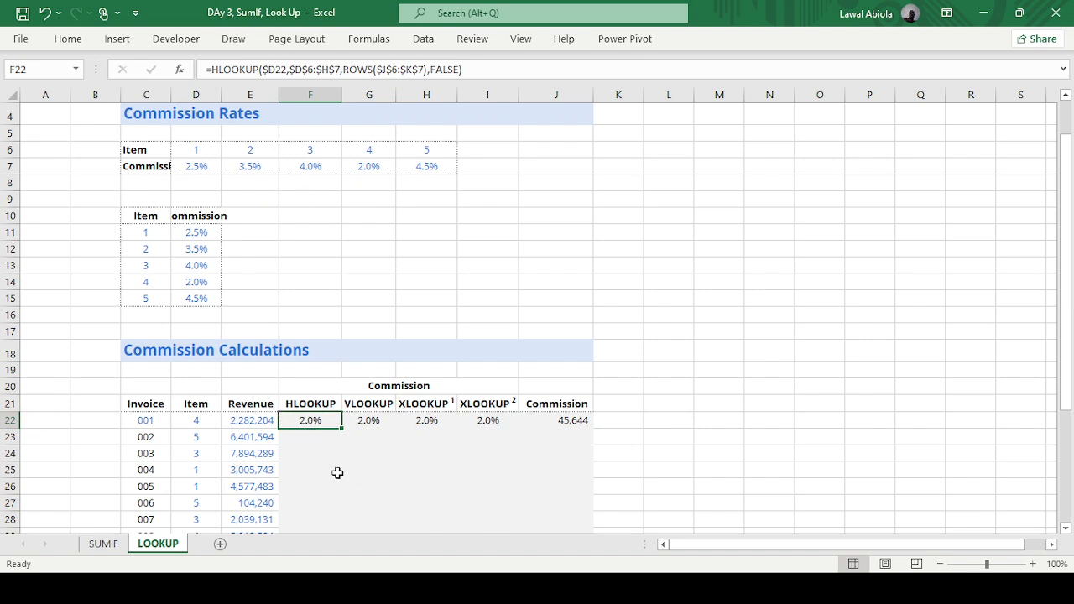
pyautogui.click(189, 421)
pyautogui.write('12')
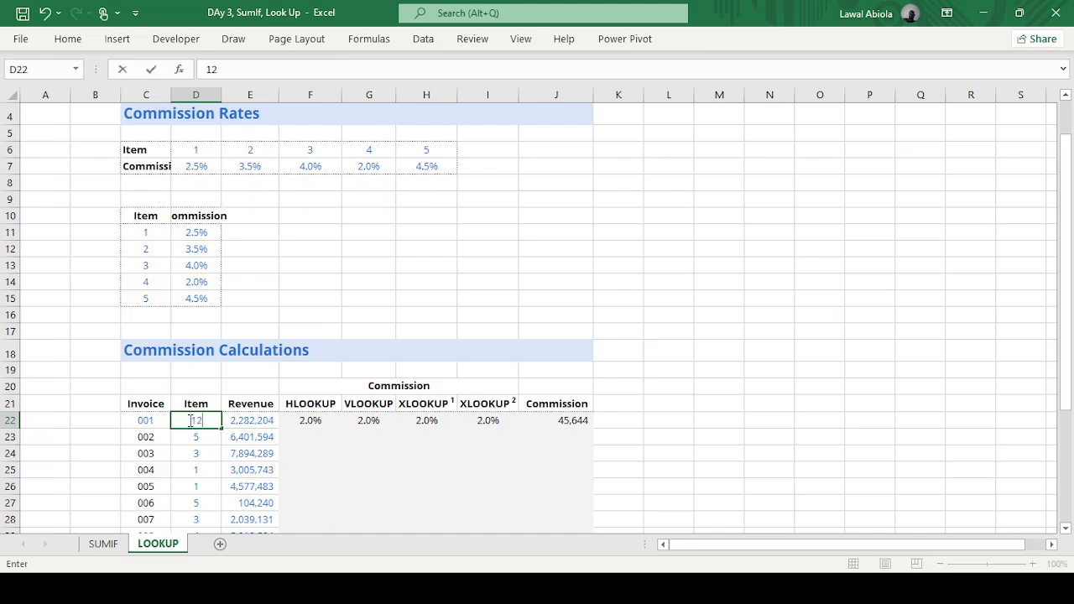
pyautogui.press('Return')
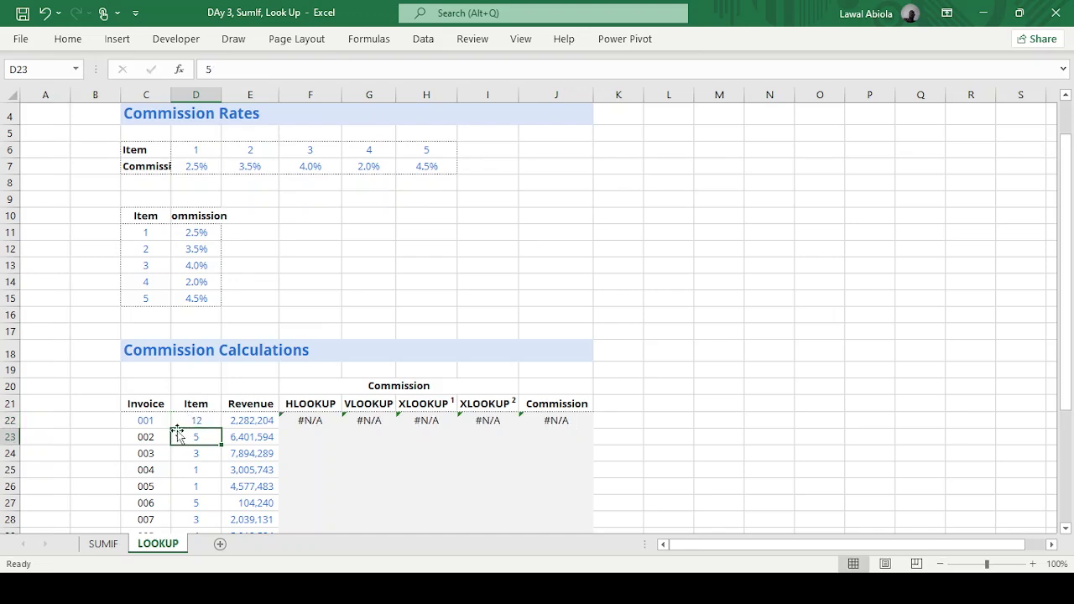
# Wrap the F22 HLOOKUP formula in IFERROR with "Not Found" as the fallback text
pyautogui.click(304, 420)
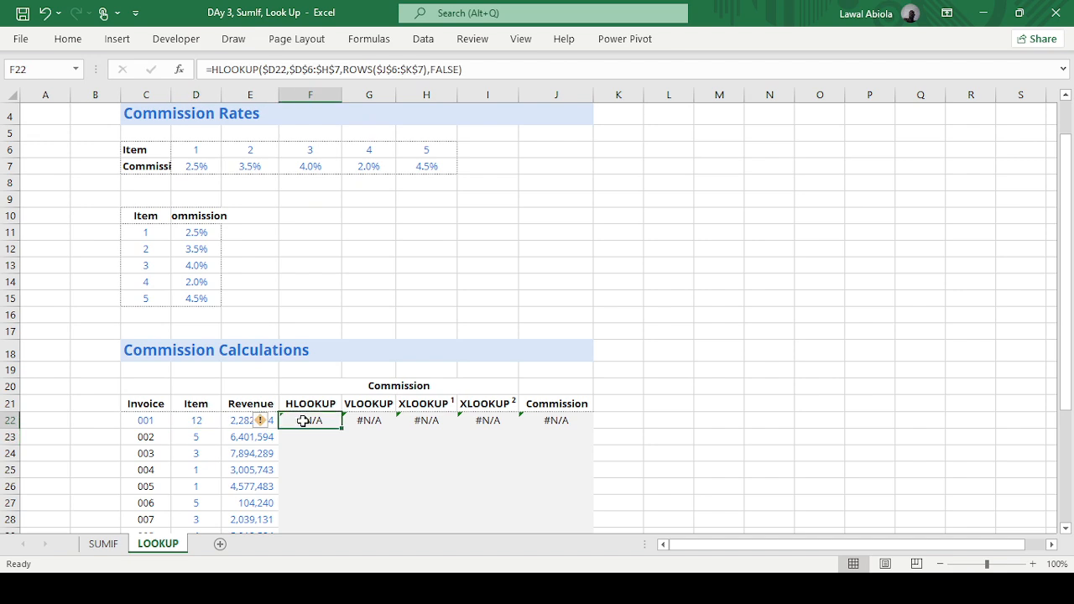
pyautogui.click(212, 68)
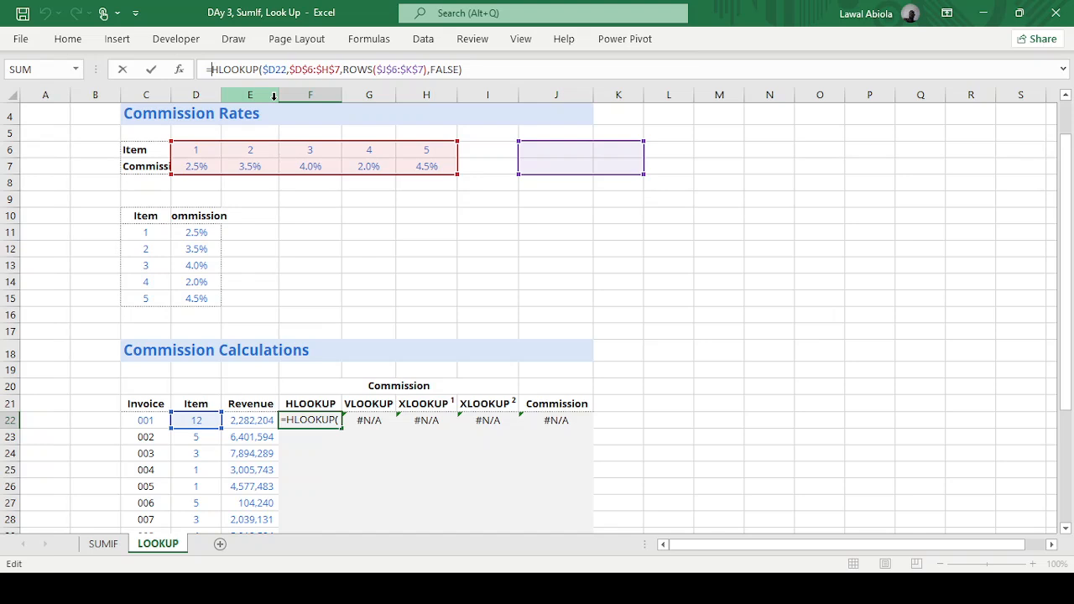
pyautogui.write('if')
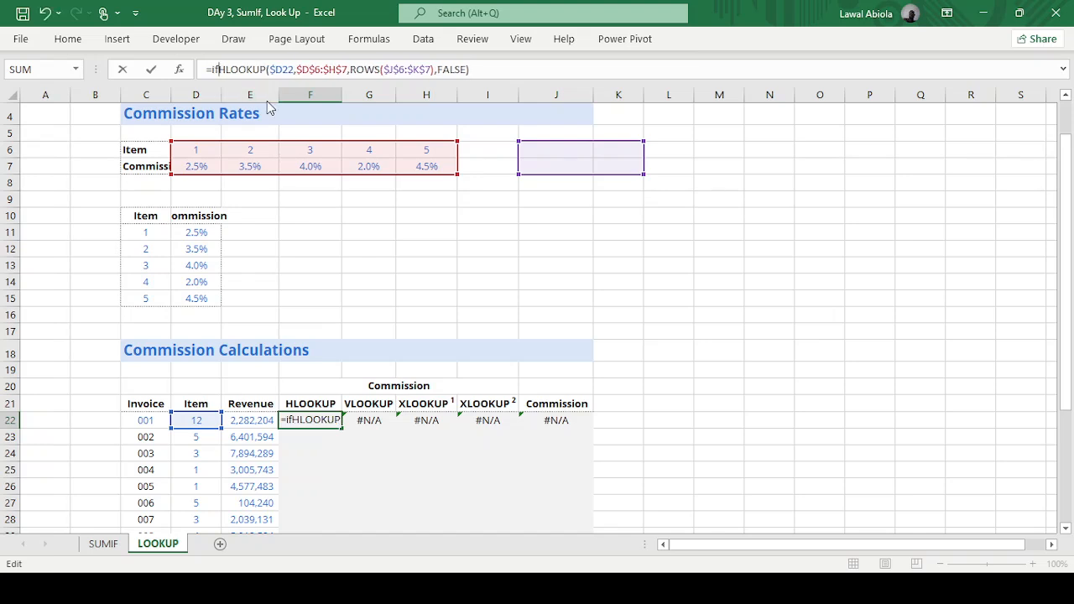
pyautogui.write('error(')
pyautogui.click(536, 68)
pyautogui.write(', "Not Found')
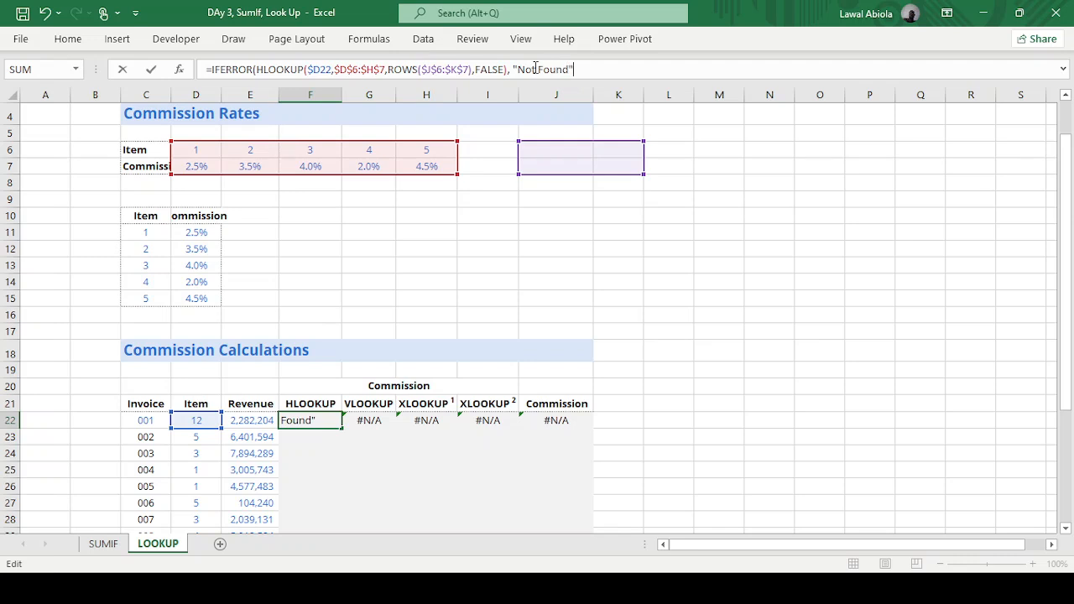
pyautogui.write('"')
pyautogui.press('Return')
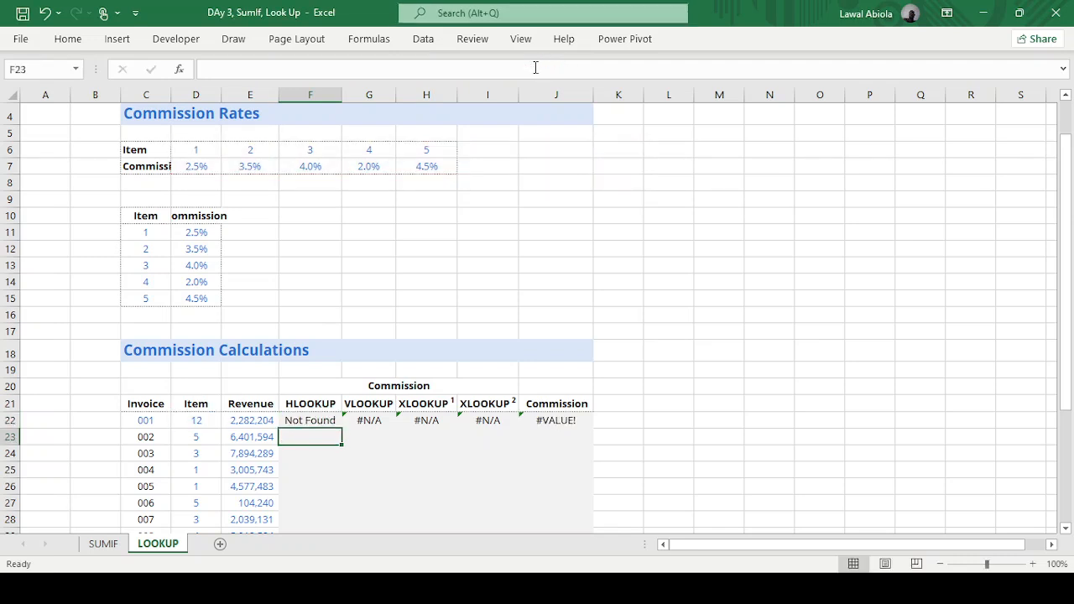
# Wrap the G22 VLOOKUP formula in IFERROR with "Not Found" as the fallback text
pyautogui.click(363, 424)
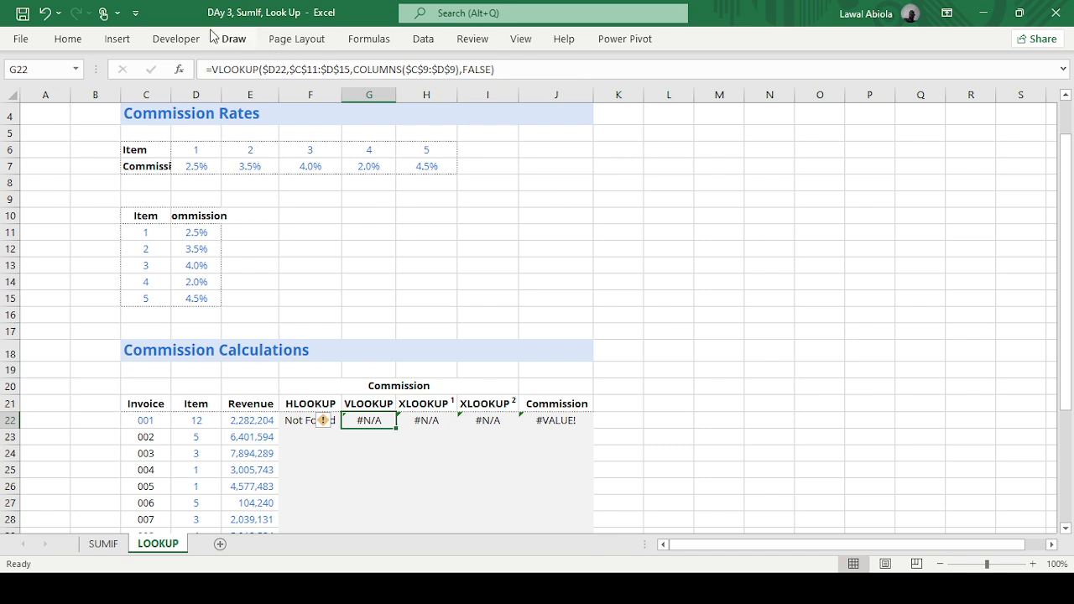
pyautogui.click(216, 68)
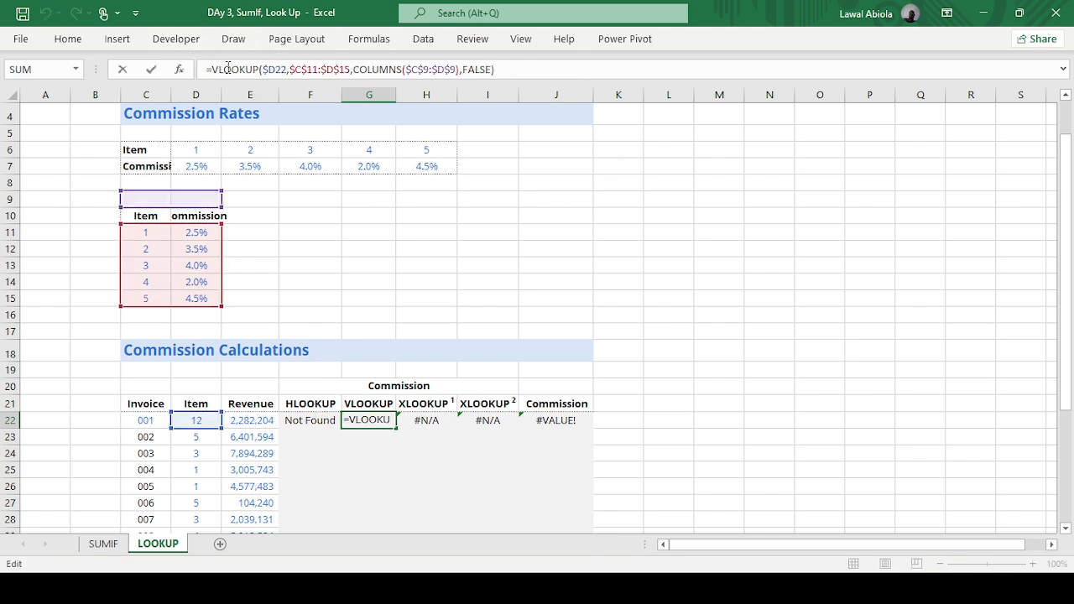
pyautogui.write('if')
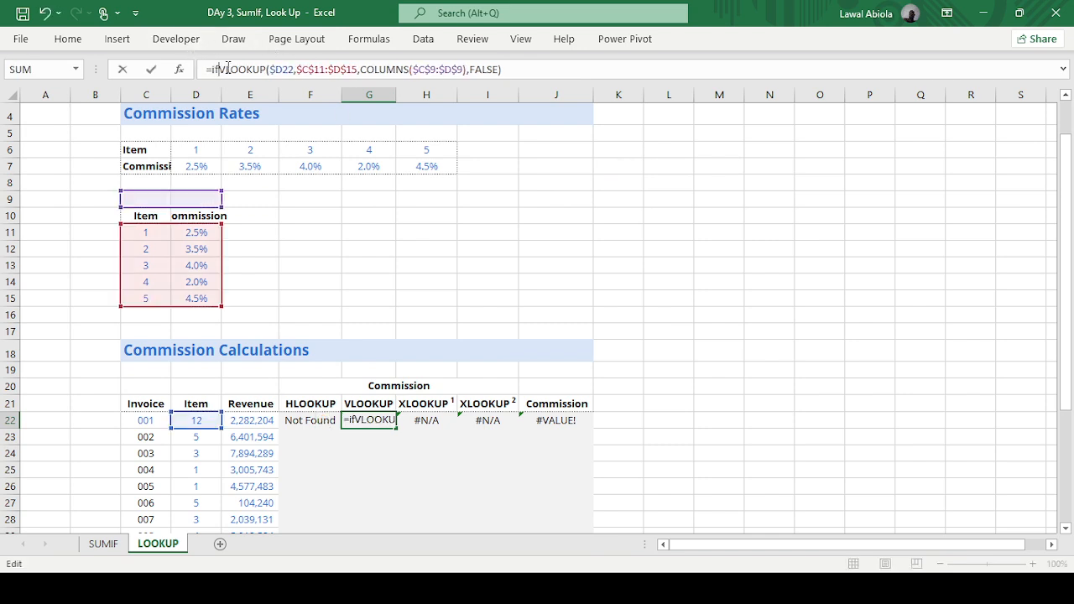
pyautogui.doubleClick(246, 110)
pyautogui.click(543, 68)
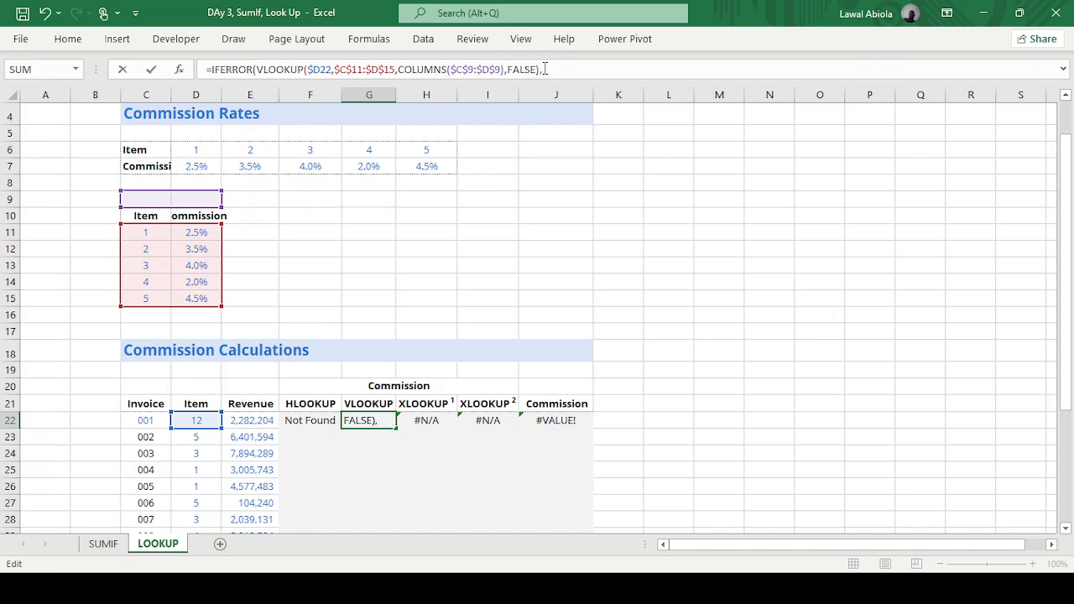
pyautogui.write(',"Not Found"')
pyautogui.press('Return')
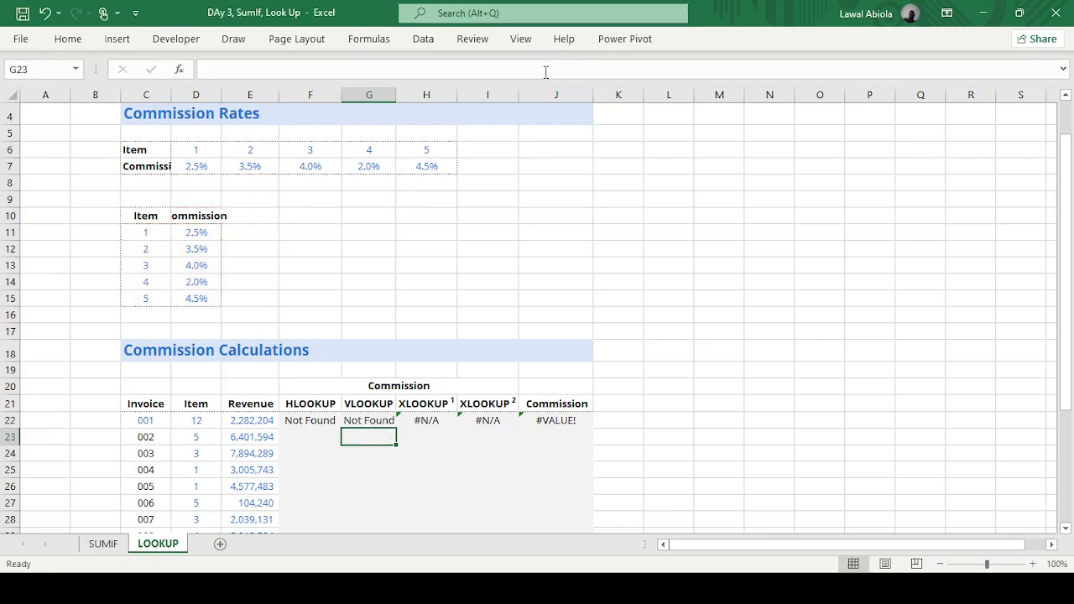
# Wrap the H22 XLOOKUP formula in IFERROR with "Not Found" as the fallback text
pyautogui.click(436, 421)
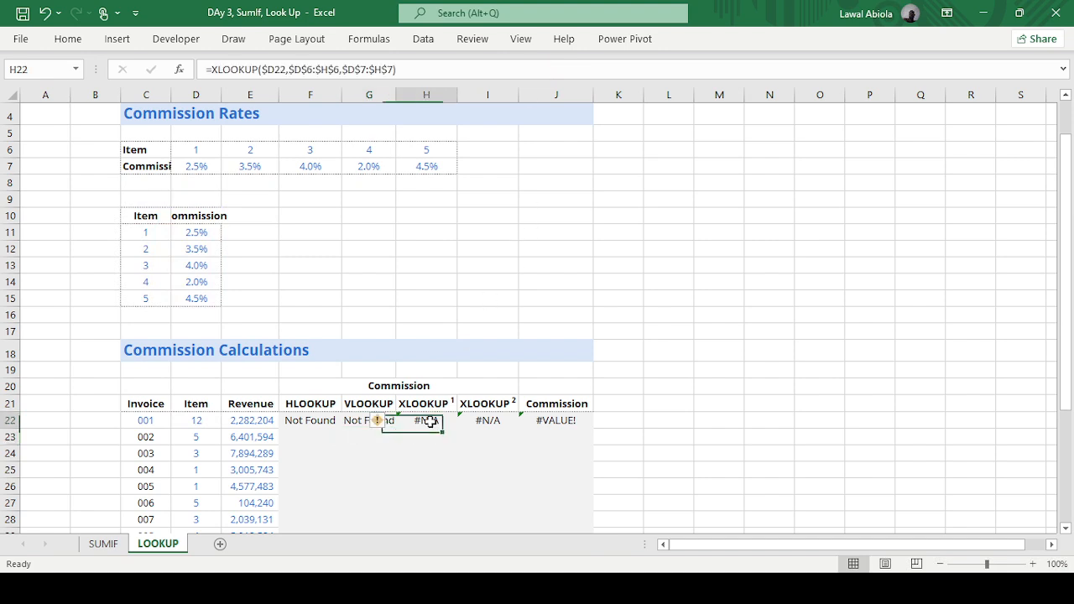
pyautogui.click(214, 69)
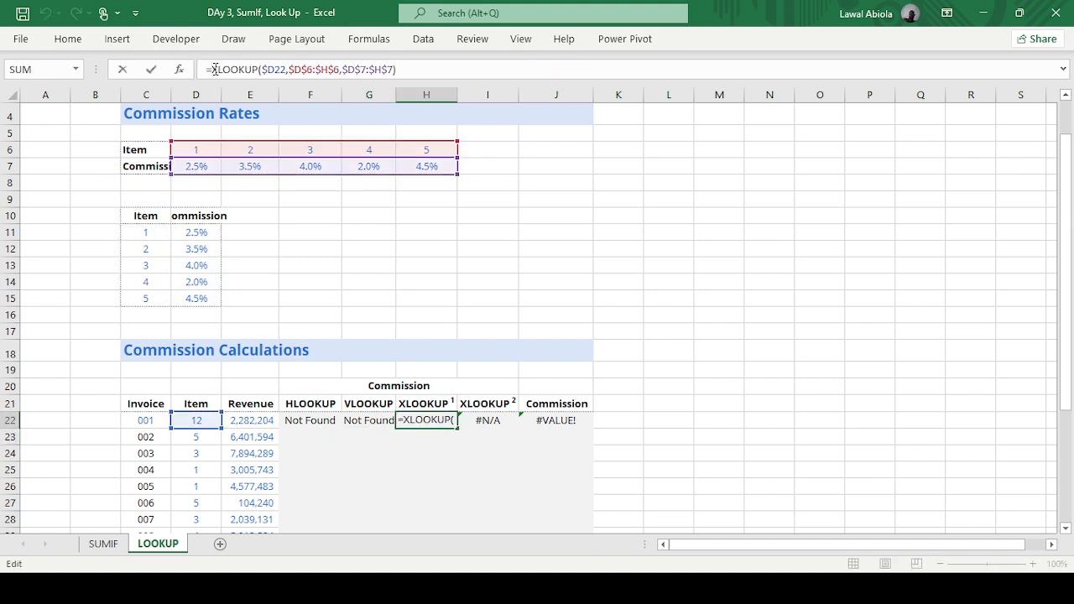
pyautogui.write('if')
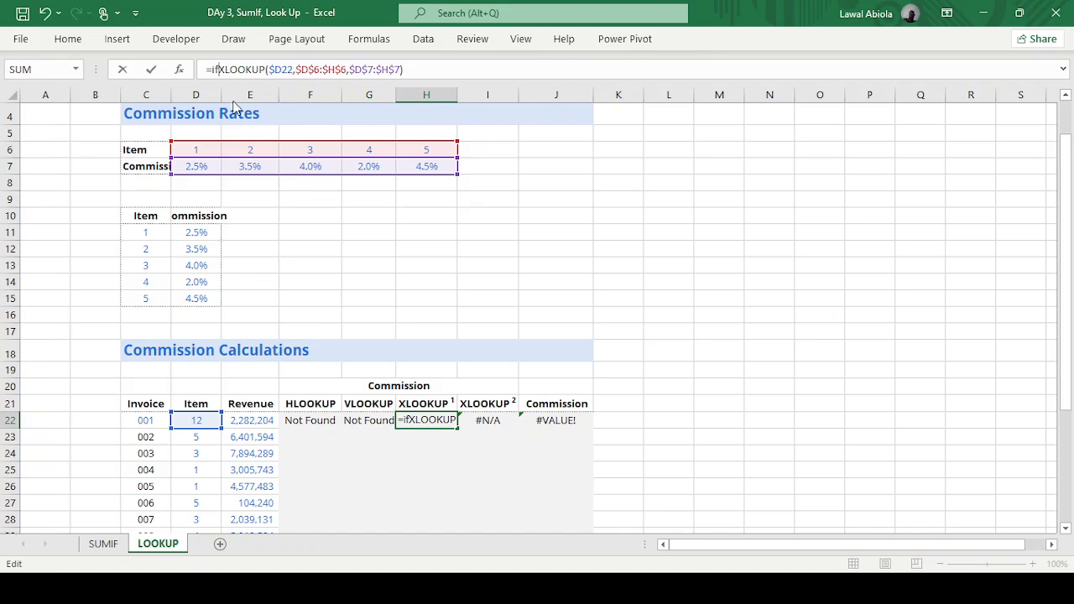
pyautogui.write('e')
pyautogui.press('Tab')
pyautogui.click(460, 73)
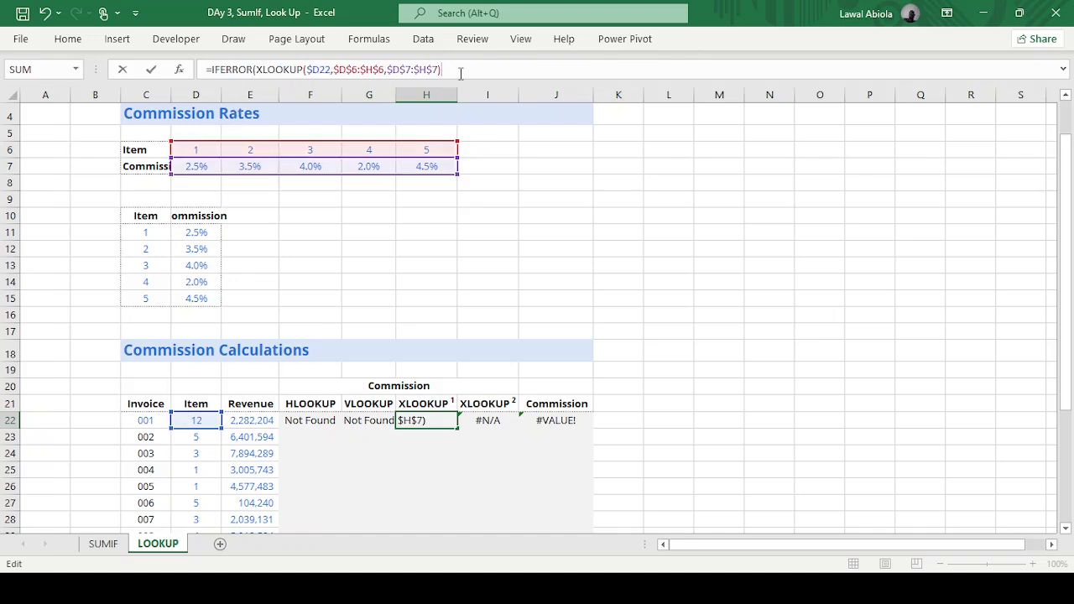
pyautogui.write(', "Not Found"')
pyautogui.press('Return')
pyautogui.press('Return')
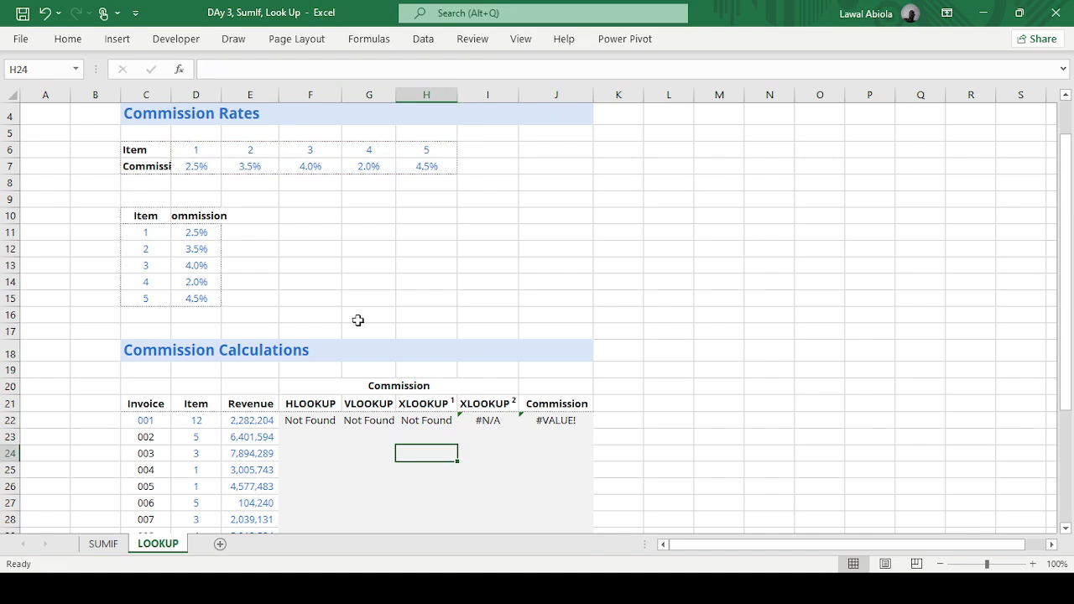
# Wrap the I22 XLOOKUP formula in IFERROR so that it returns "Not Found" for missing items
pyautogui.click(469, 424)
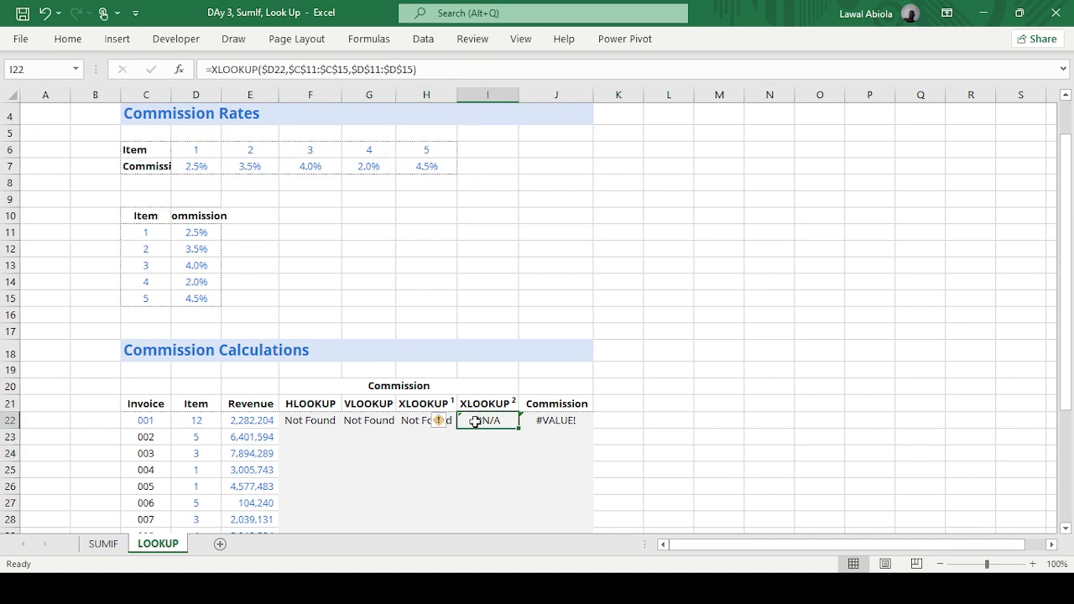
pyautogui.click(215, 70)
pyautogui.write('if')
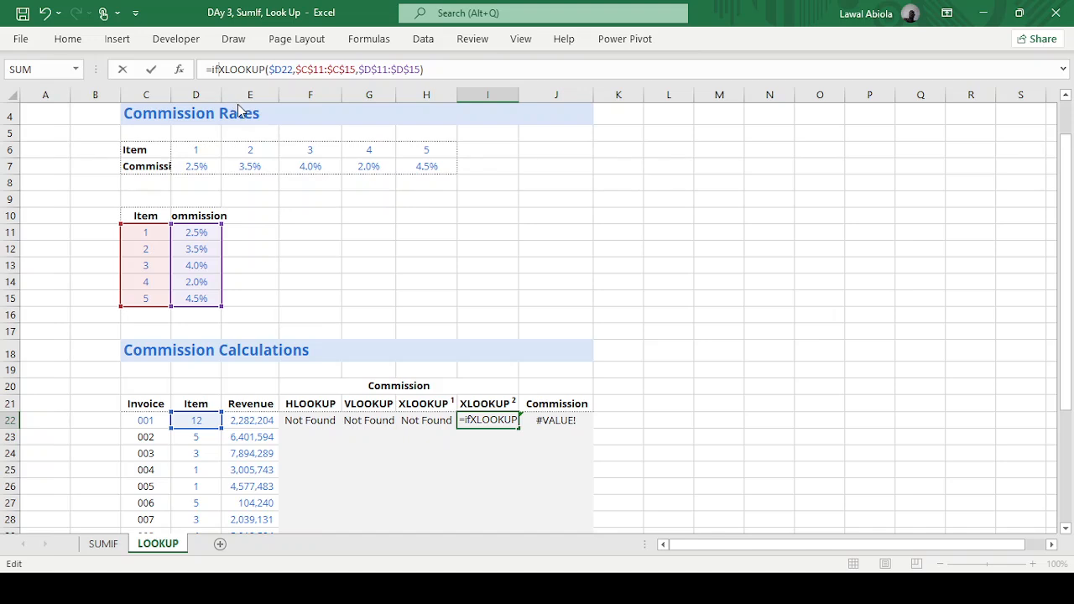
pyautogui.write('e')
pyautogui.press('Tab')
pyautogui.click(504, 68)
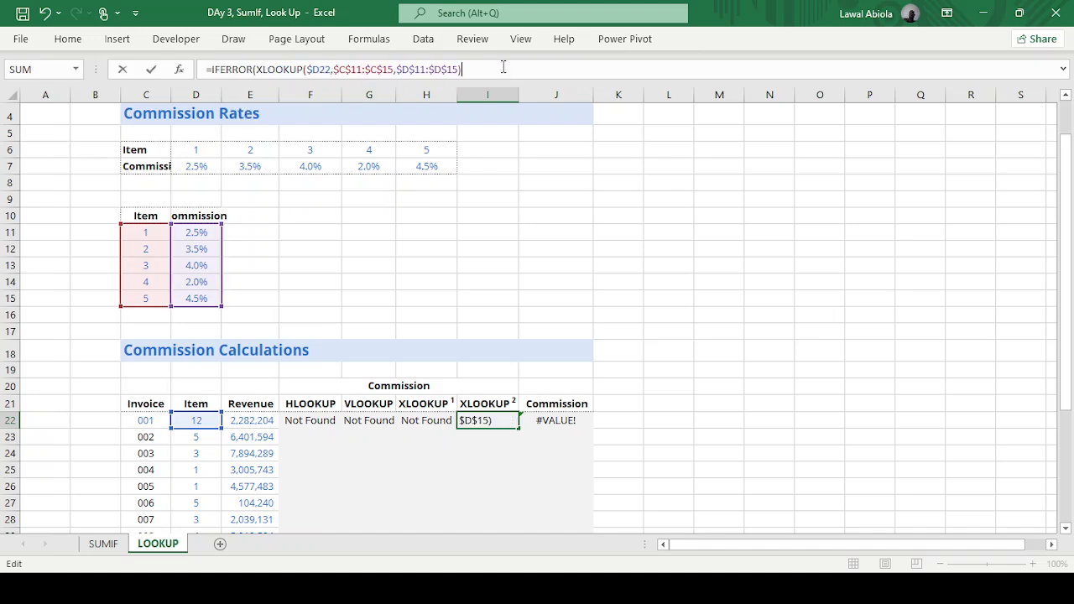
pyautogui.write(', "Not Found"')
pyautogui.press('Return')
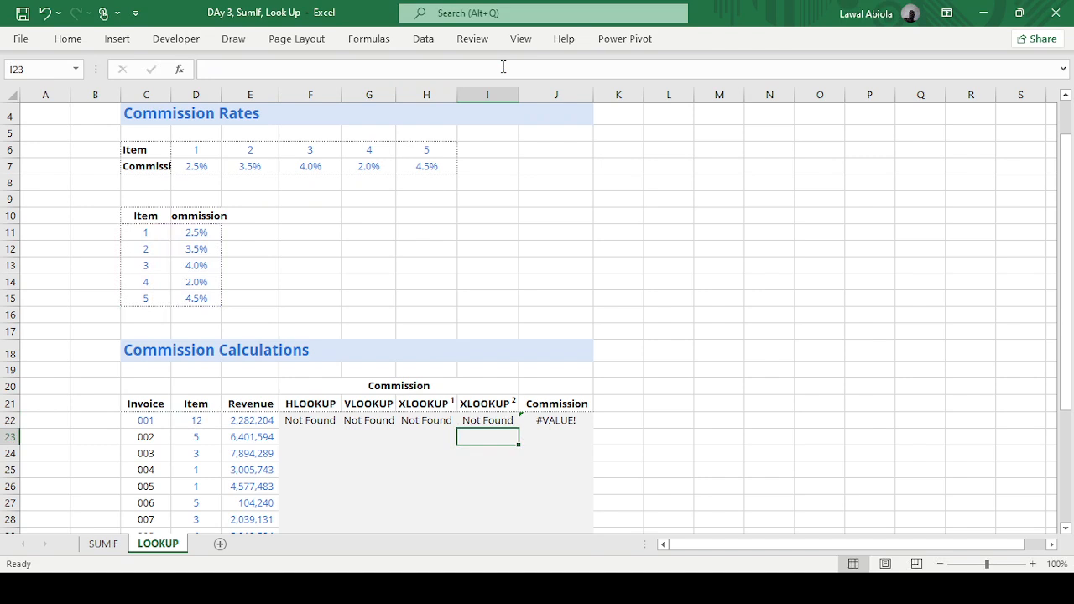
# Set invoice 001's item in D22 to 4
pyautogui.click(189, 419)
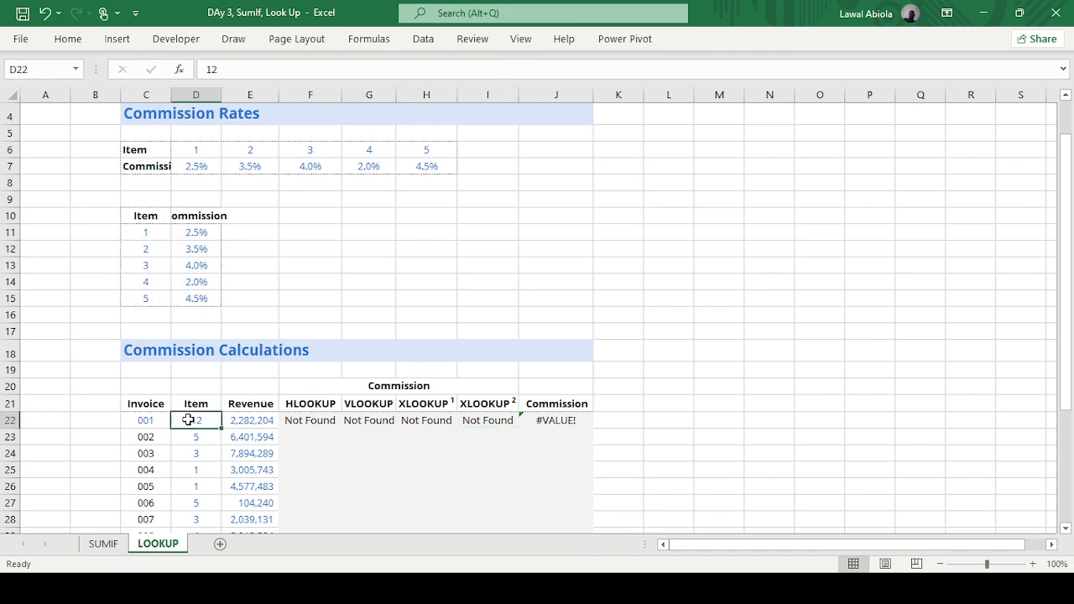
pyautogui.write('4')
pyautogui.press('Return')
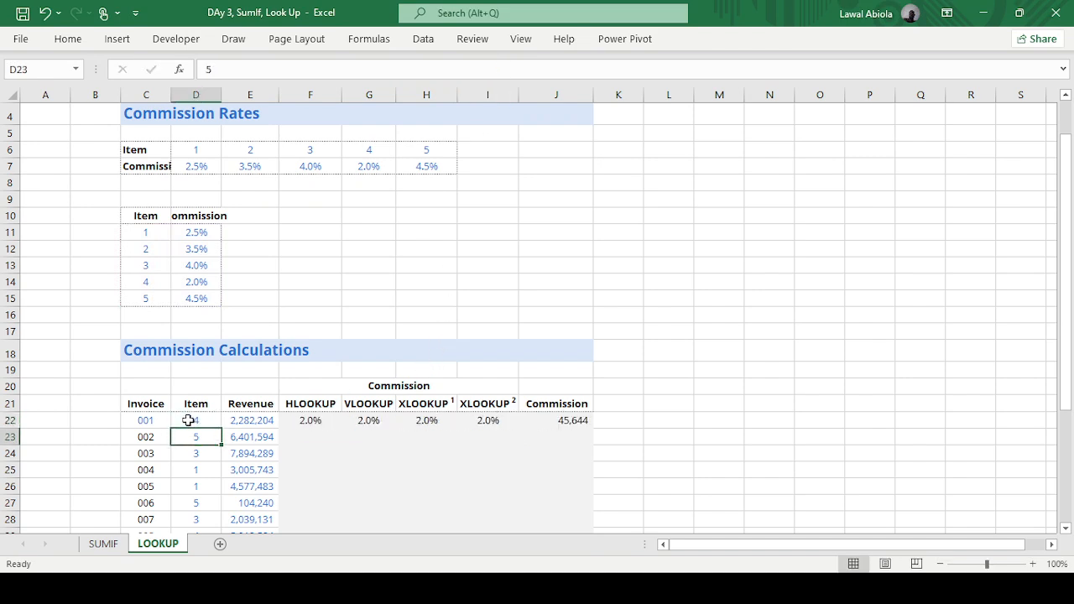
# Test the lookups with the missing item 9 in D22 and restore invoice 001's item to 4
pyautogui.click(198, 421)
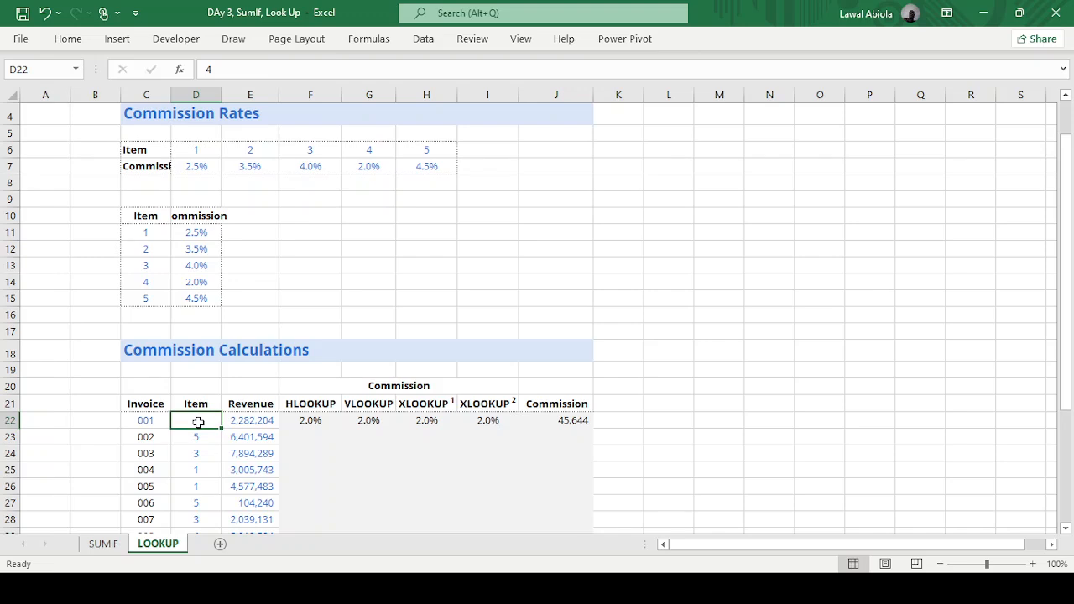
pyautogui.write('9')
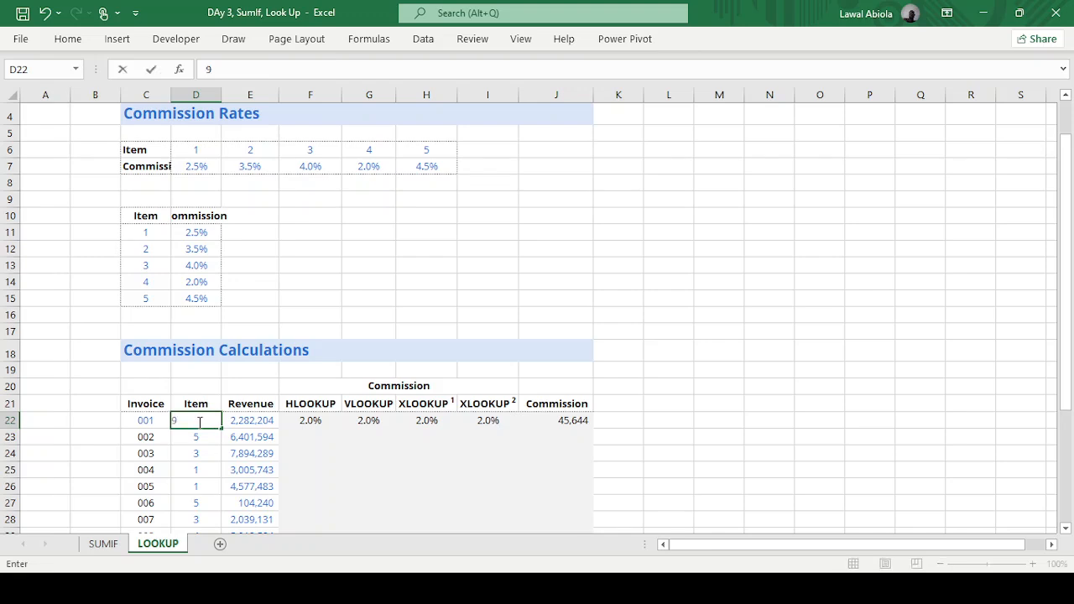
pyautogui.press('Return')
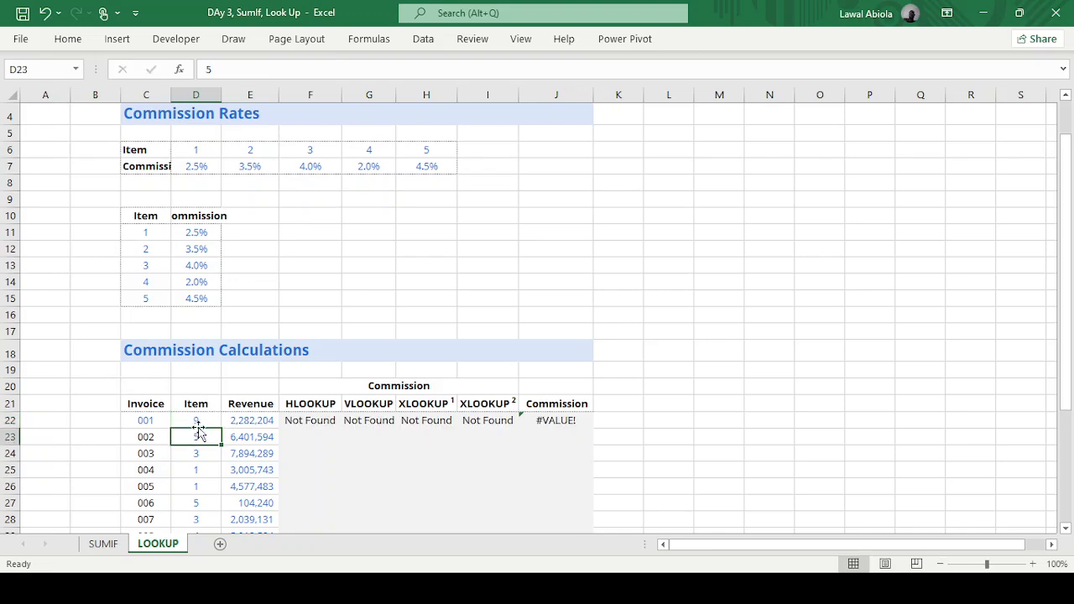
pyautogui.click(196, 419)
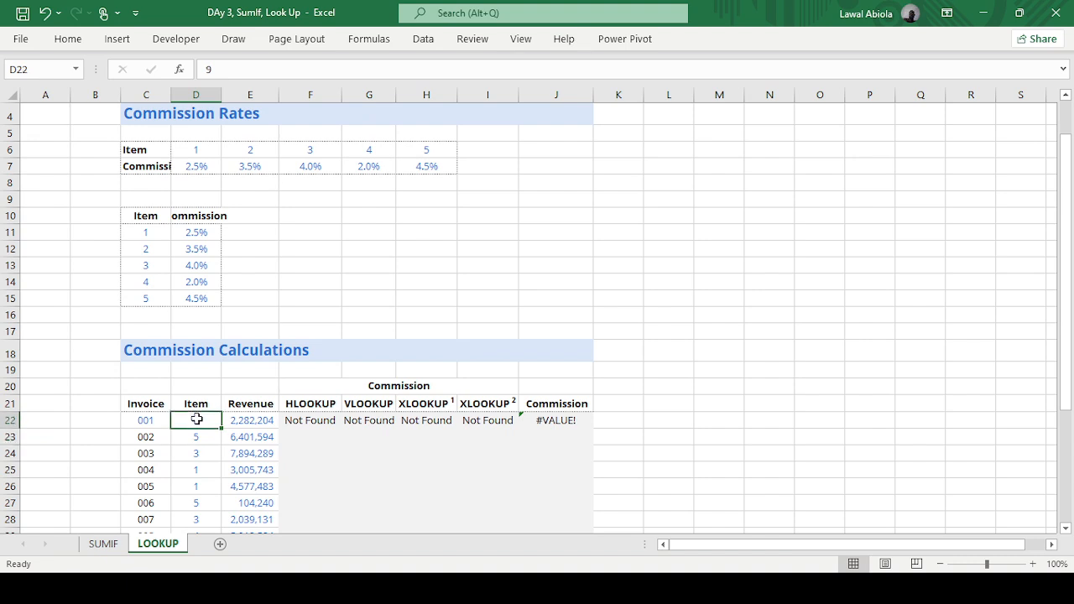
pyautogui.write('4')
pyautogui.press('Return')
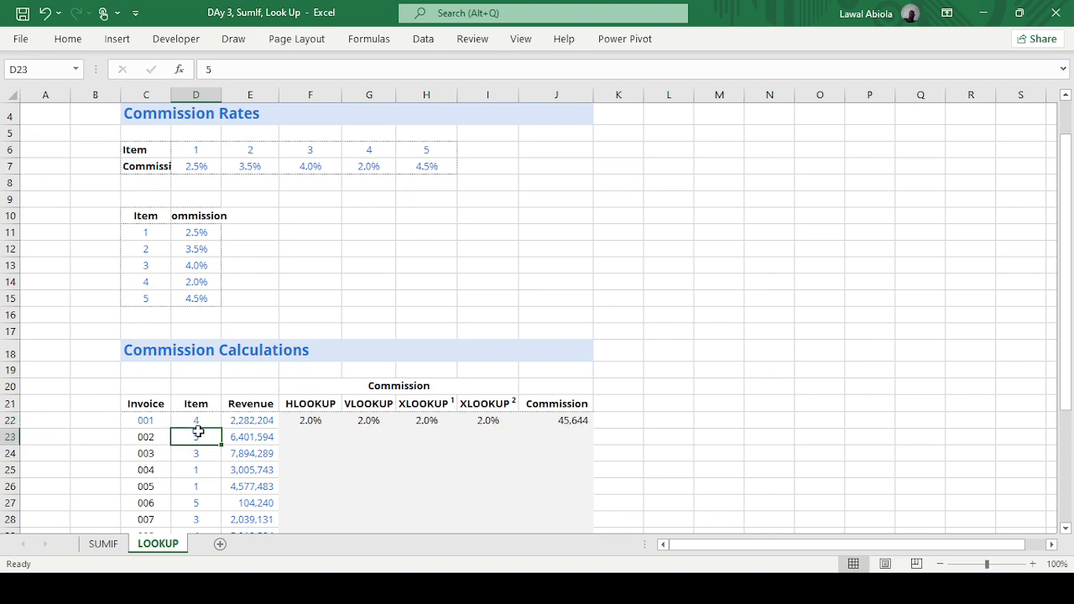
# Fill the lookup and commission formulas in F22:J22 down to invoice 012 in row 33
pyautogui.click(303, 422)
pyautogui.hotkey('shift', 'Right')
pyautogui.hotkey('shift', 'Right')
pyautogui.hotkey('shift', 'Right')
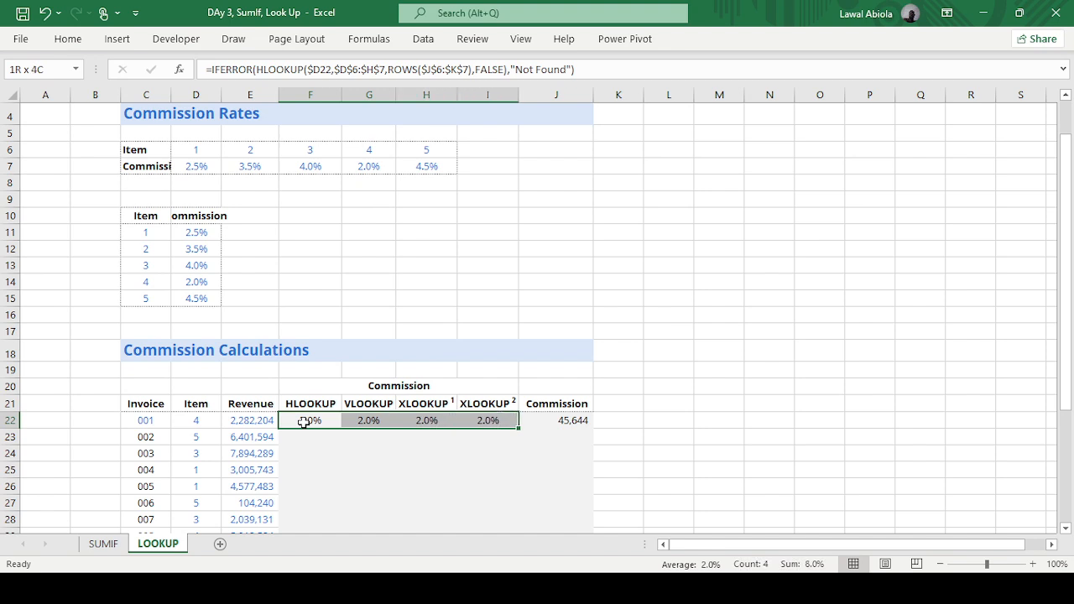
pyautogui.hotkey('shift', 'Right')
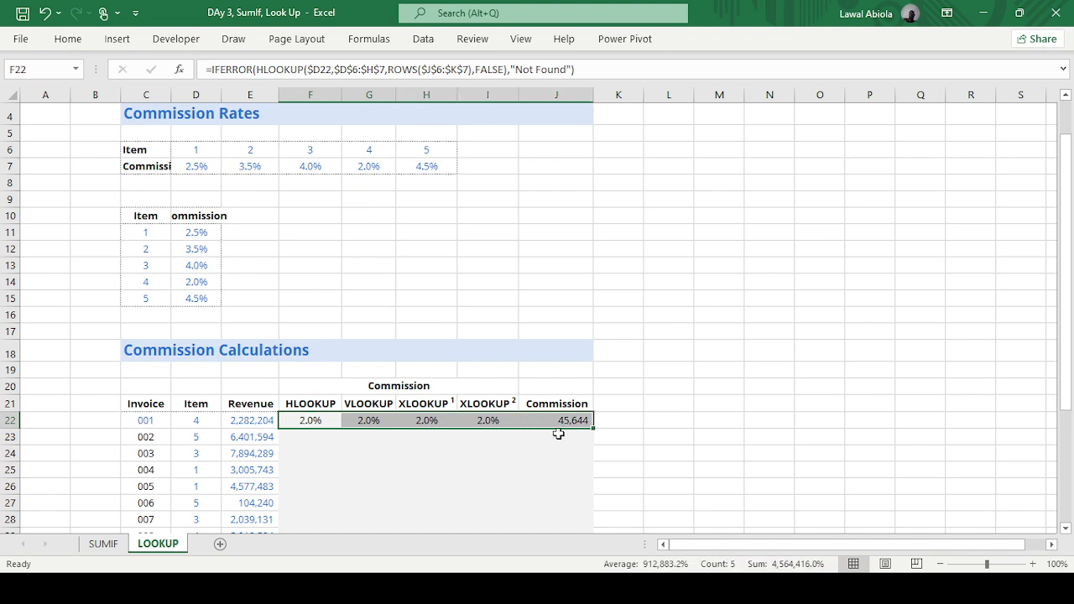
pyautogui.doubleClick(599, 425)
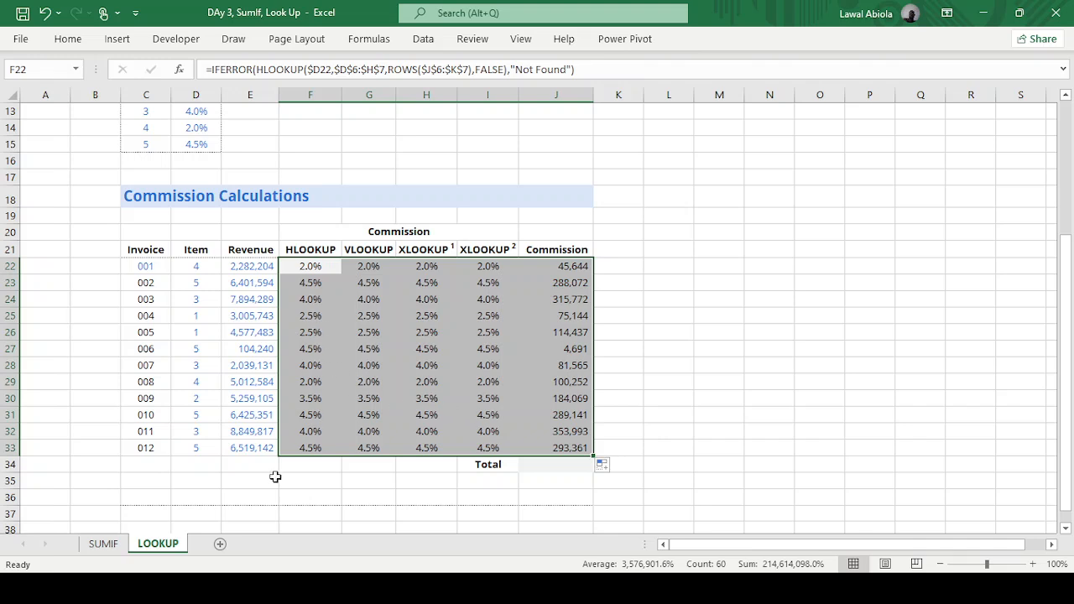
# Total the Commission column in J34 with a SUM of J22:J33
pyautogui.click(552, 464)
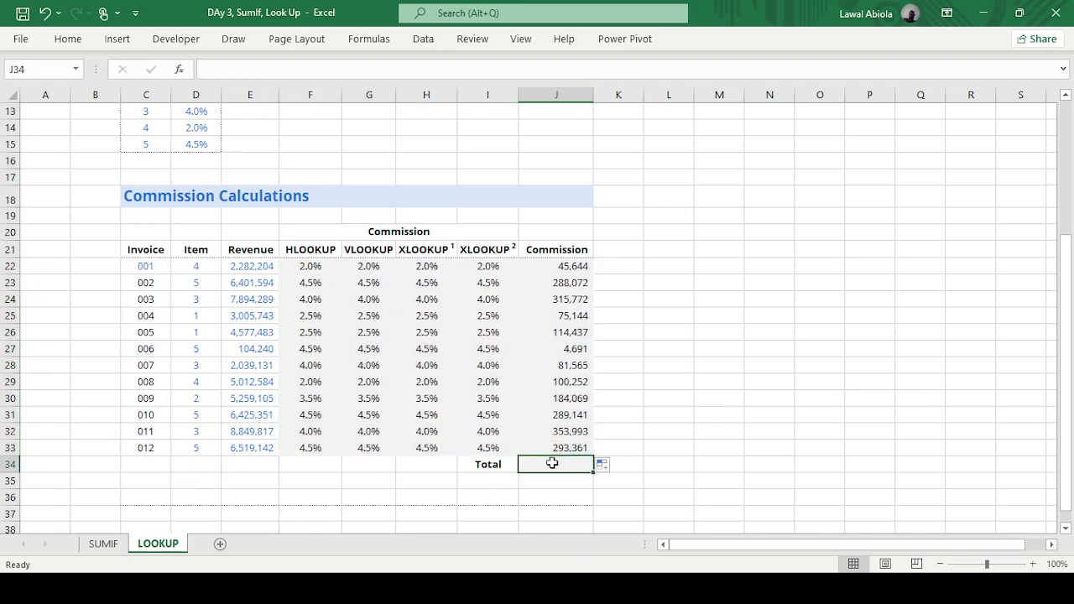
pyautogui.hotkey('alt', '=')
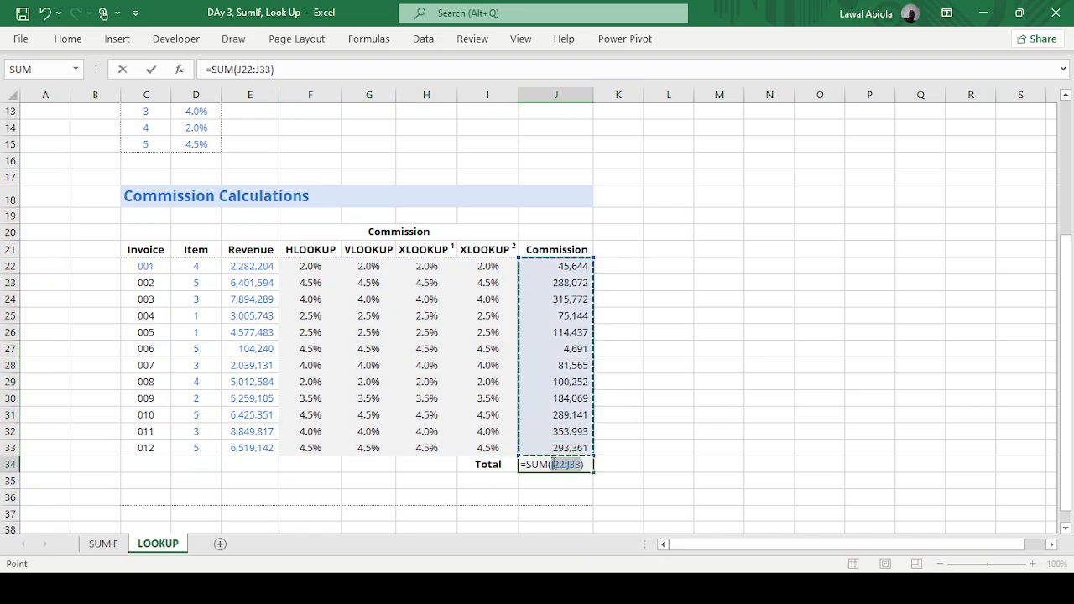
pyautogui.press('Return')
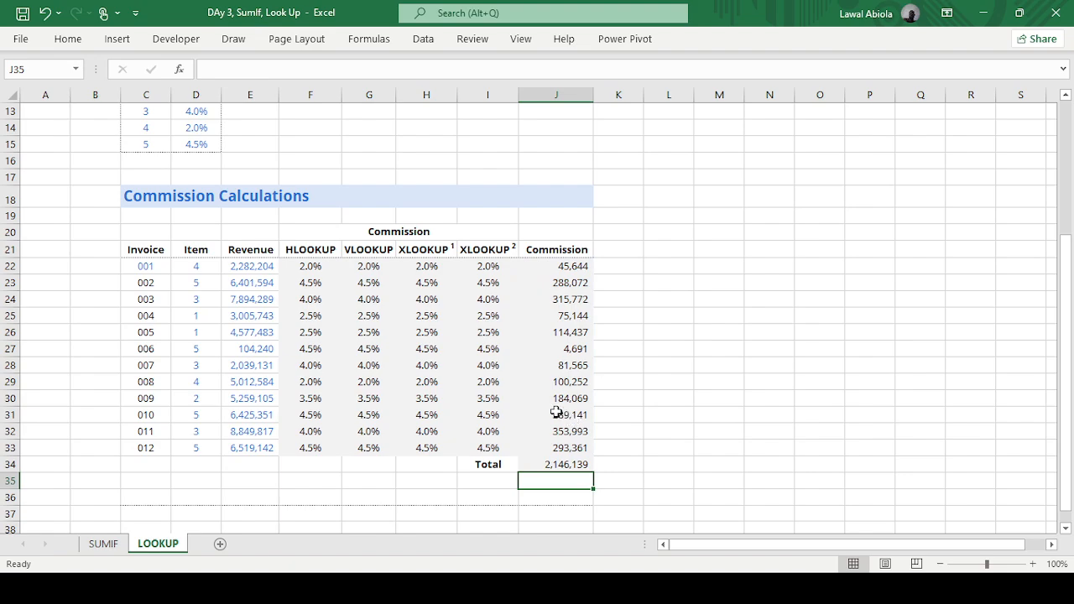
pyautogui.scroll(2, 424, 336)
pyautogui.scroll(-3, 392, 401)
pyautogui.scroll(-3, 392, 401)
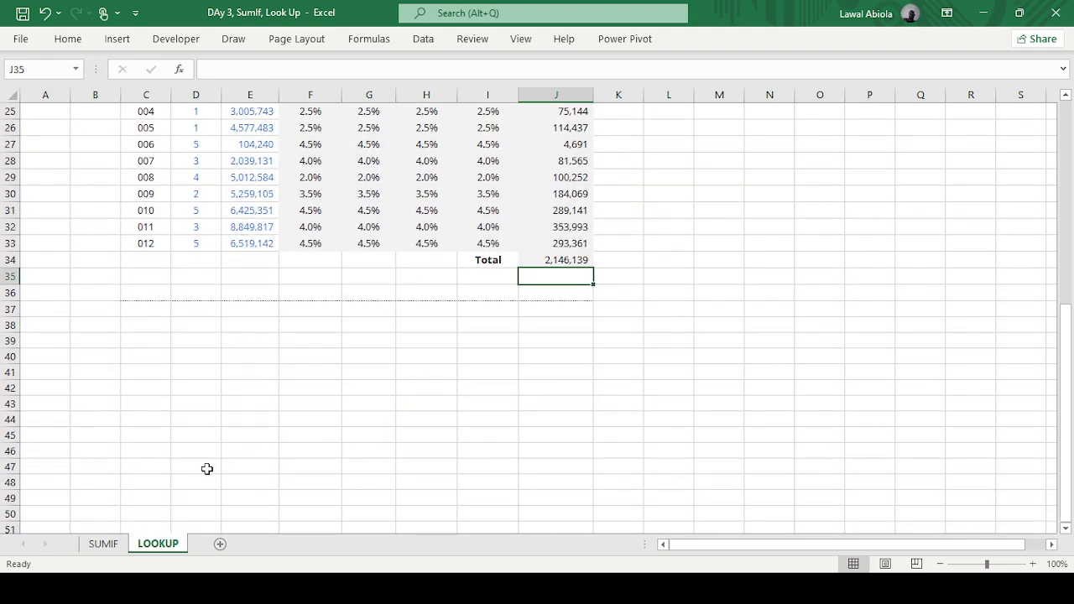
pyautogui.scroll(8, 209, 469)
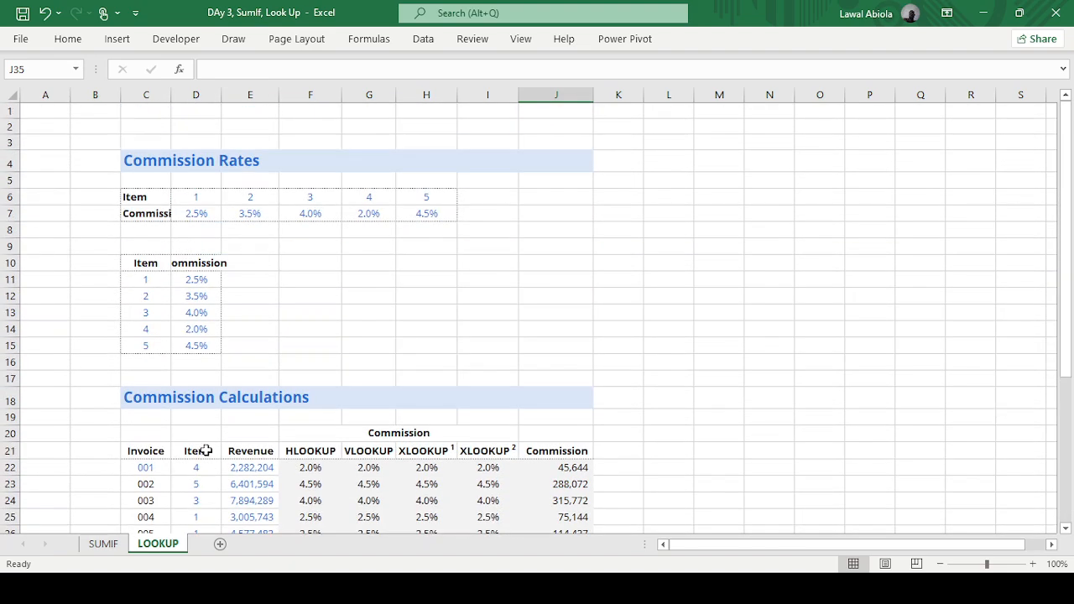
pyautogui.scroll(-4, 201, 451)
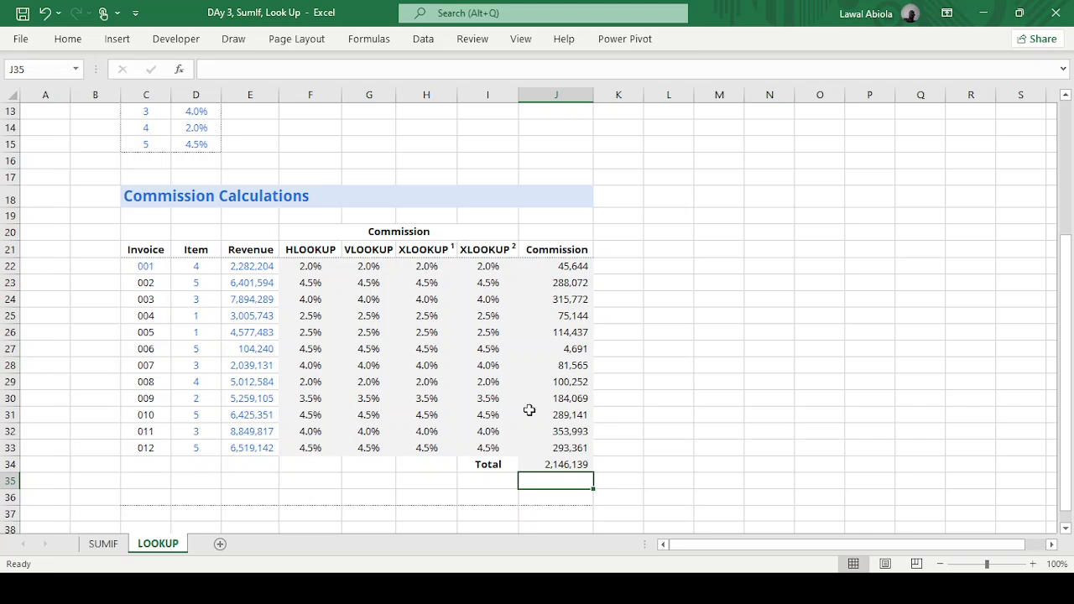